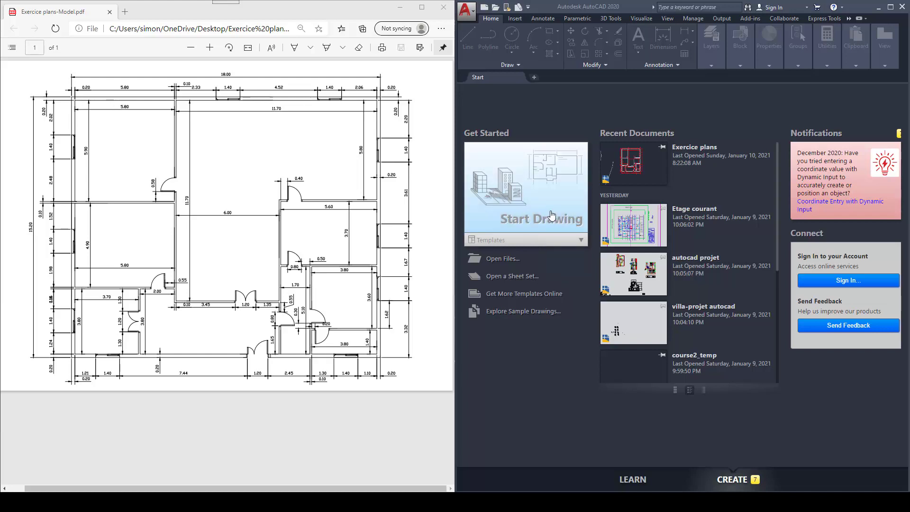
- Create a new metric drawing from the acadiso.dwt template
click(537, 243)
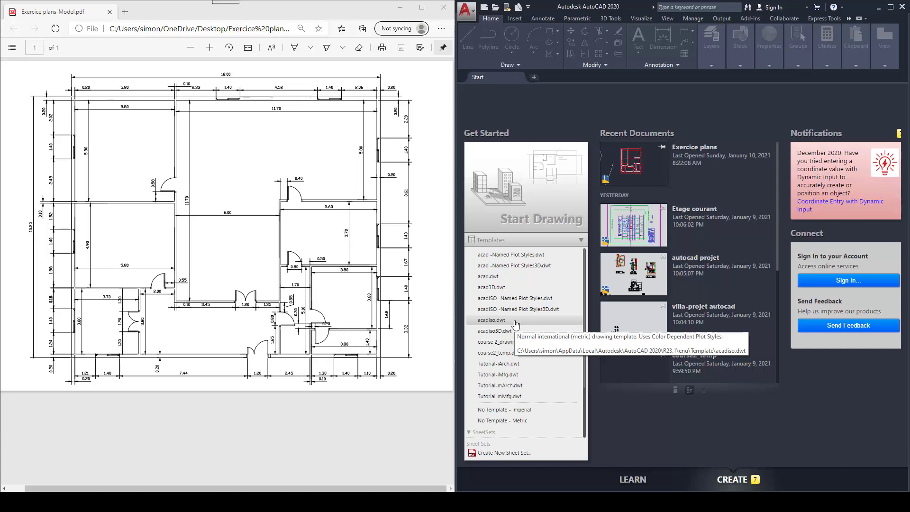
click(515, 322)
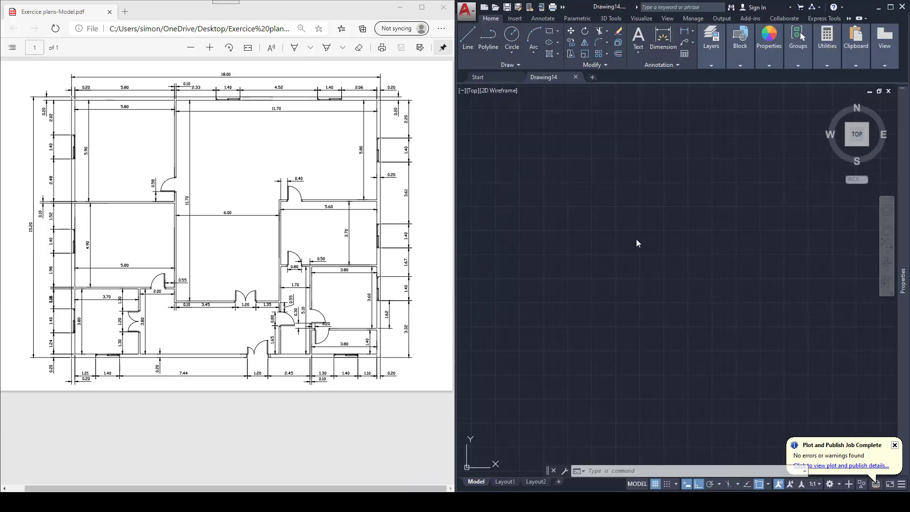
- Configure the drawing units with a precision of 0.000 for both length and angle
text(unit)
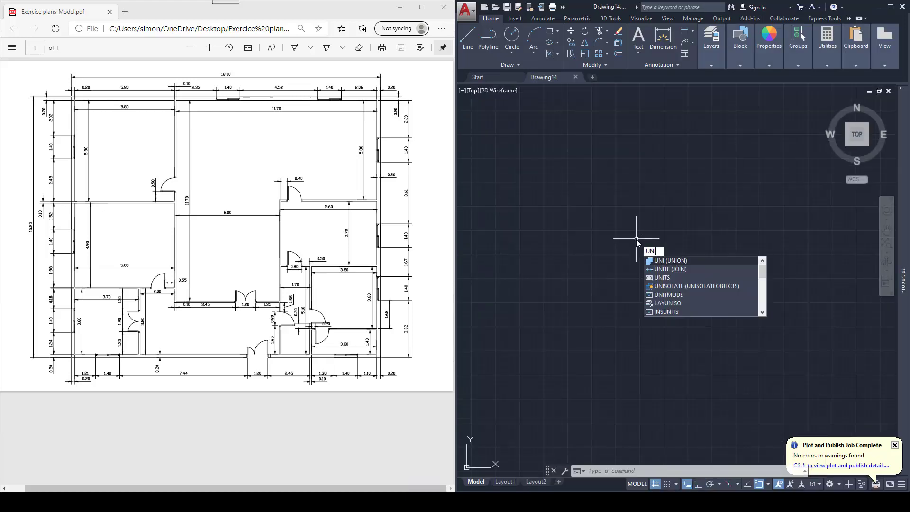
text(s)
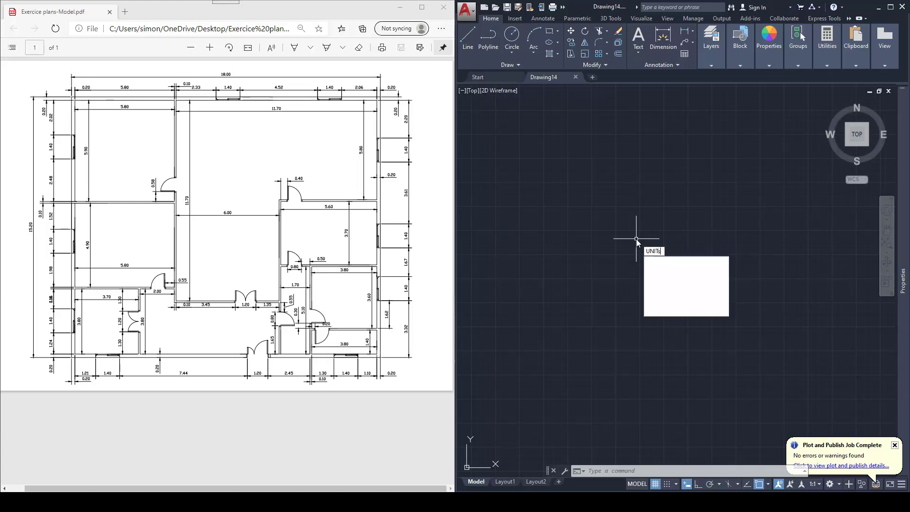
key(Return)
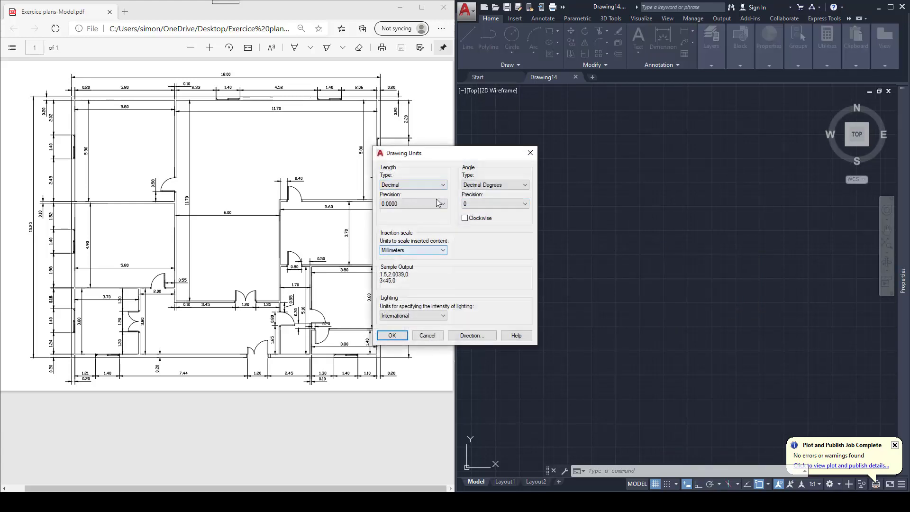
click(420, 204)
click(417, 231)
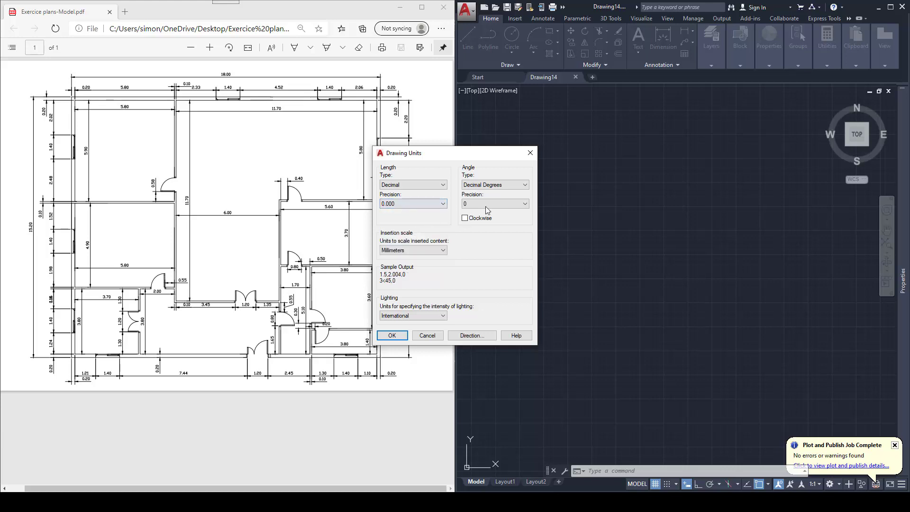
click(488, 205)
click(486, 231)
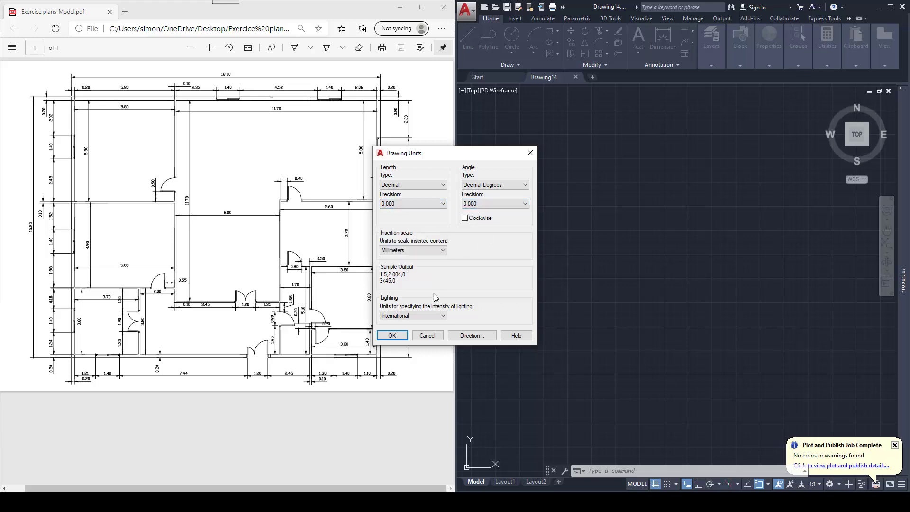
click(401, 335)
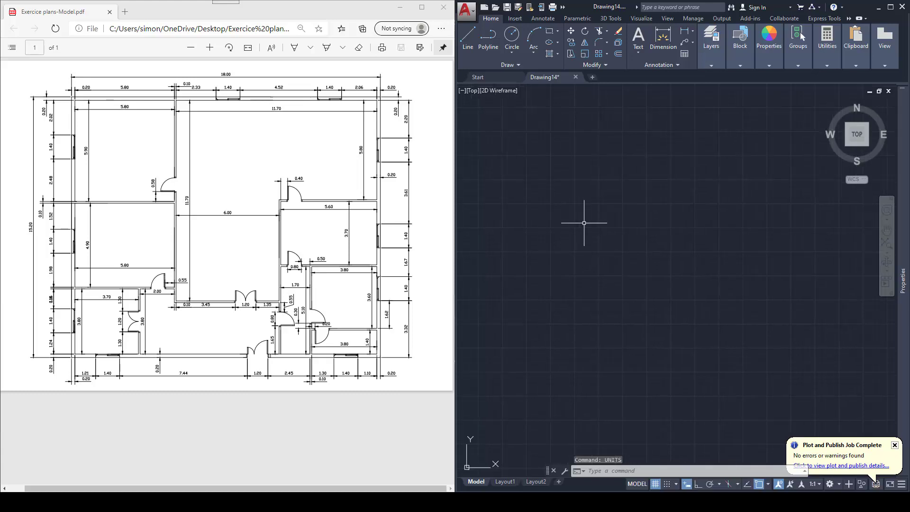
- Draw an 18000 by 15200 mm rectangle as the outer outline of the house walls
scroll(616, 223, up, 3)
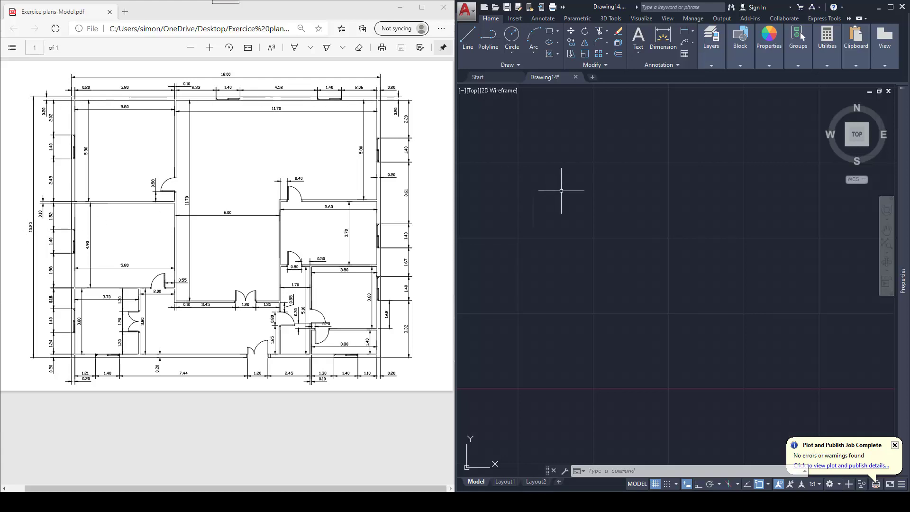
scroll(556, 204, down, 2)
key(Escape)
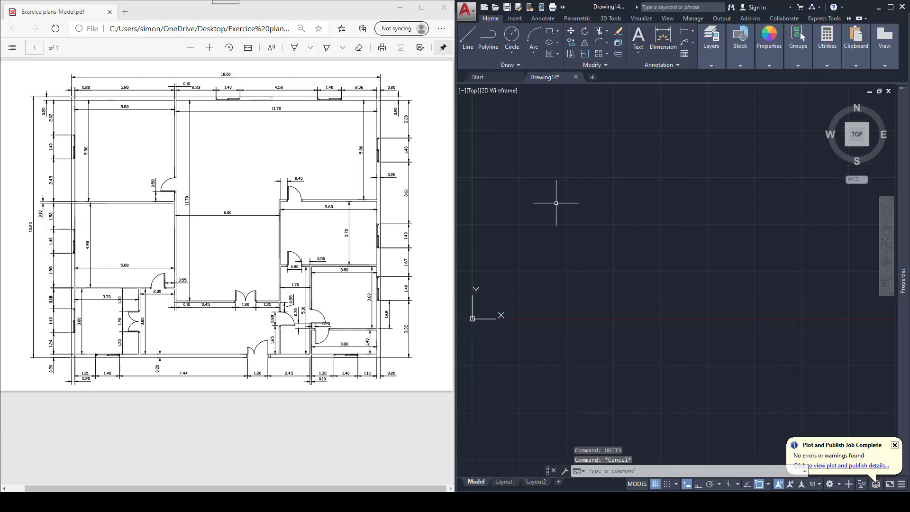
text(rec)
key(Return)
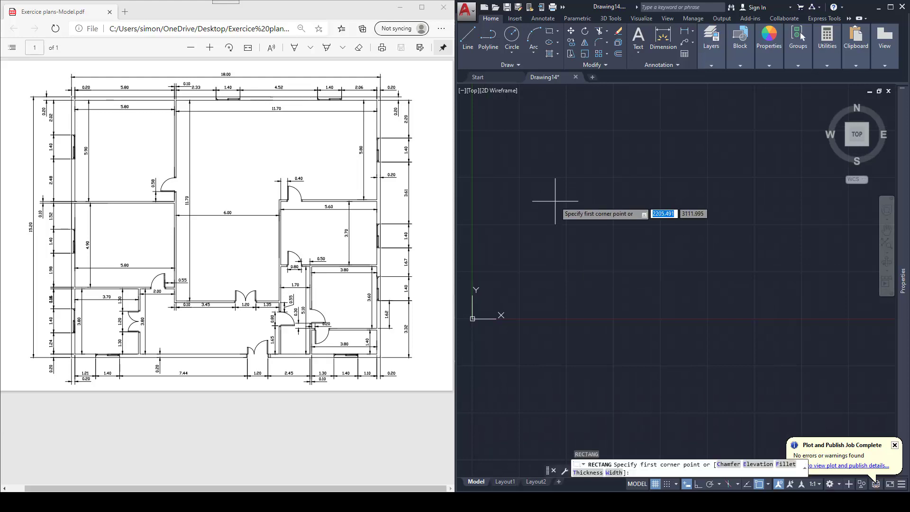
click(554, 175)
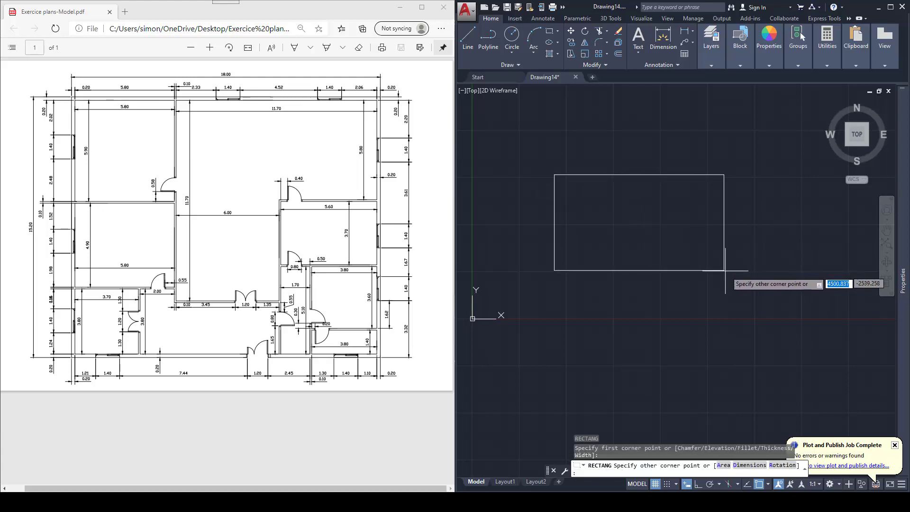
text(1800)
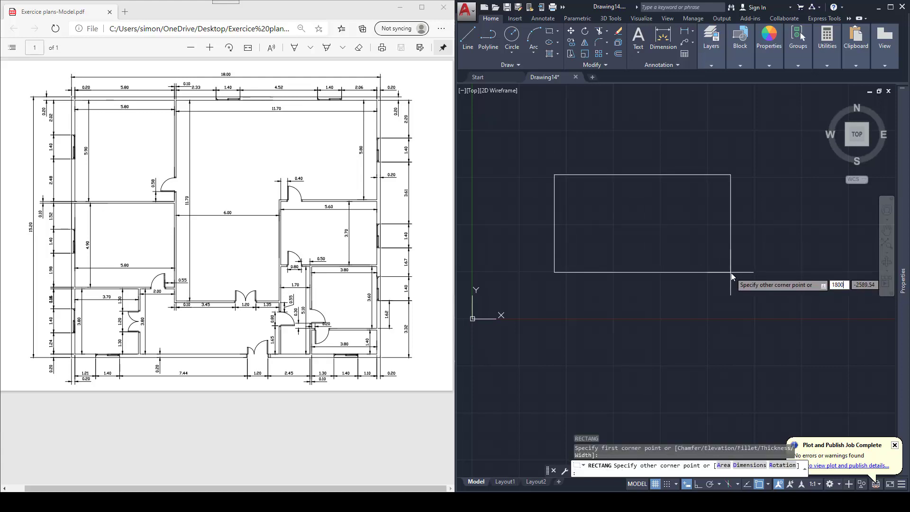
text(0)
key(Tab)
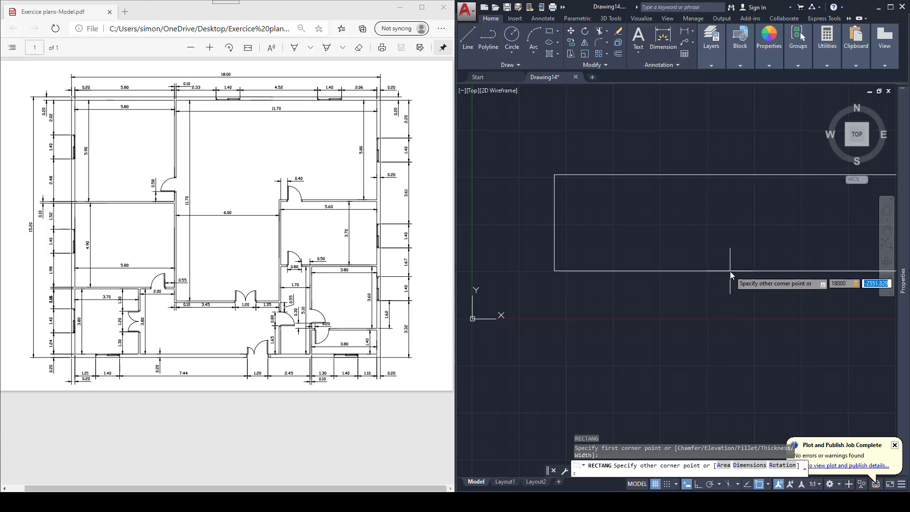
text(15)
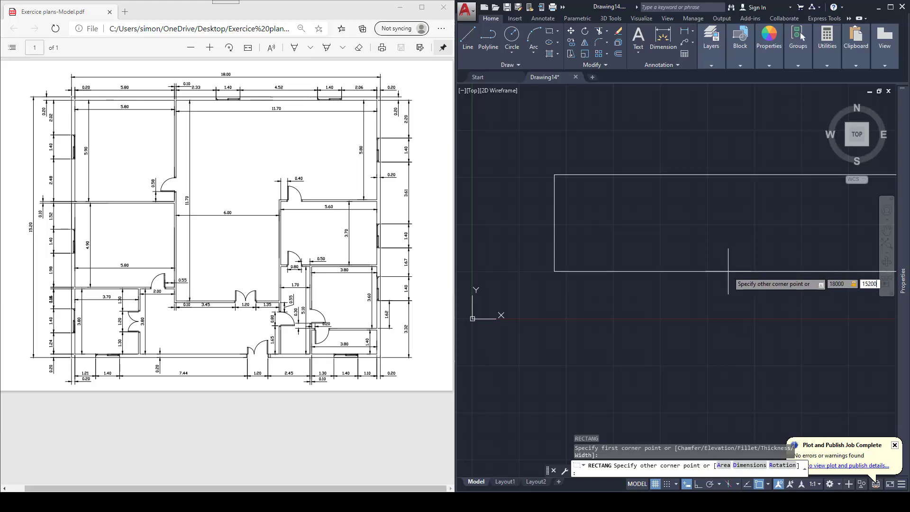
text(200)
key(Return)
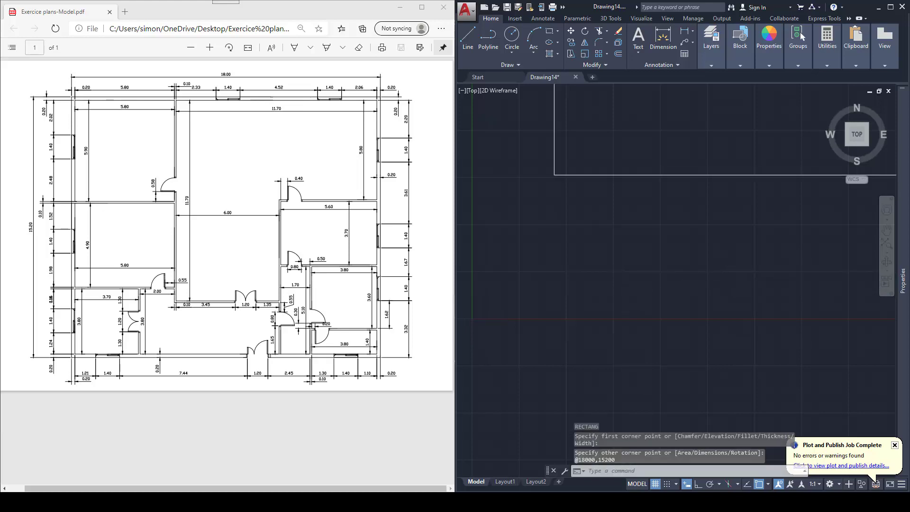
scroll(728, 271, down, 3)
scroll(635, 270, up, 4)
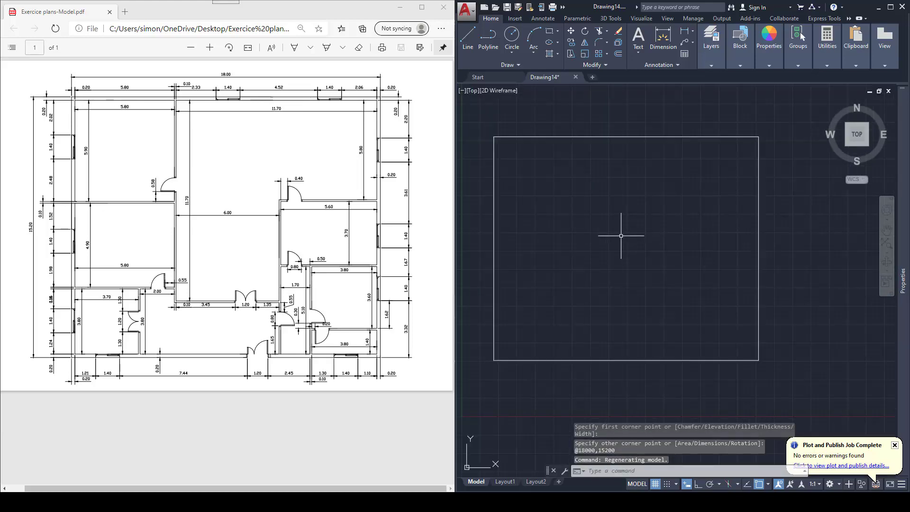
middle_drag(620, 240, 640, 240)
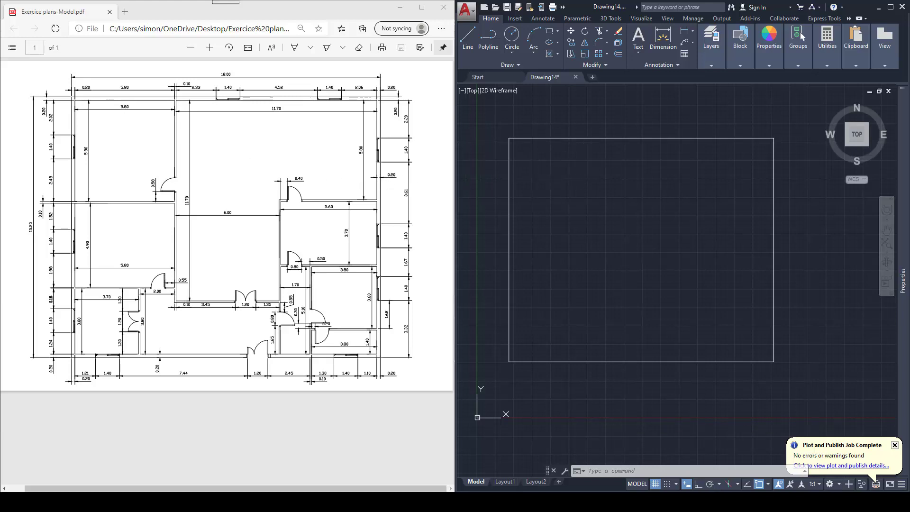
- Offset the outer rectangle 200 mm inward to form the exterior wall thickness
key(Escape)
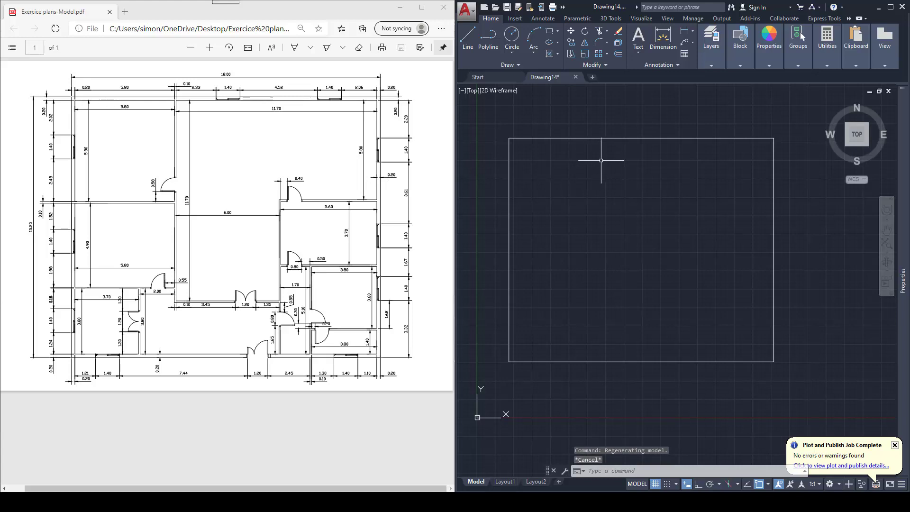
middle_drag(599, 164, 606, 164)
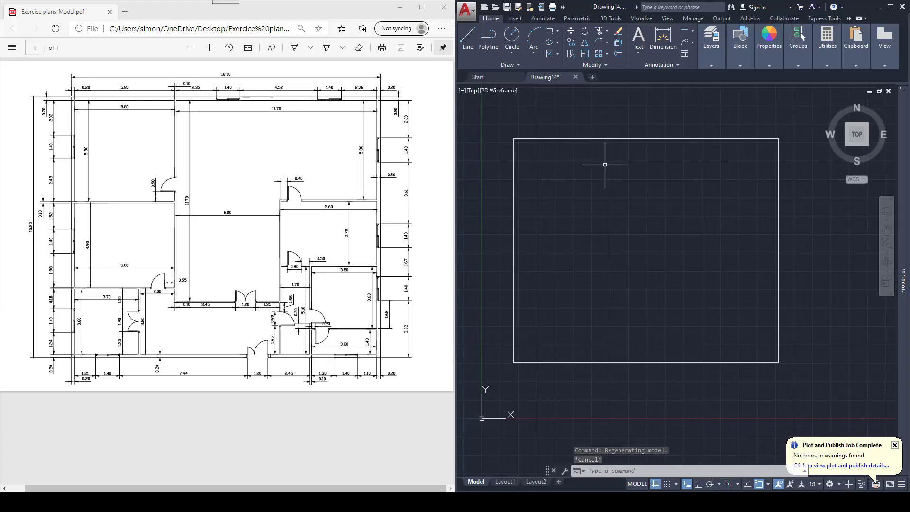
text(o)
key(Return)
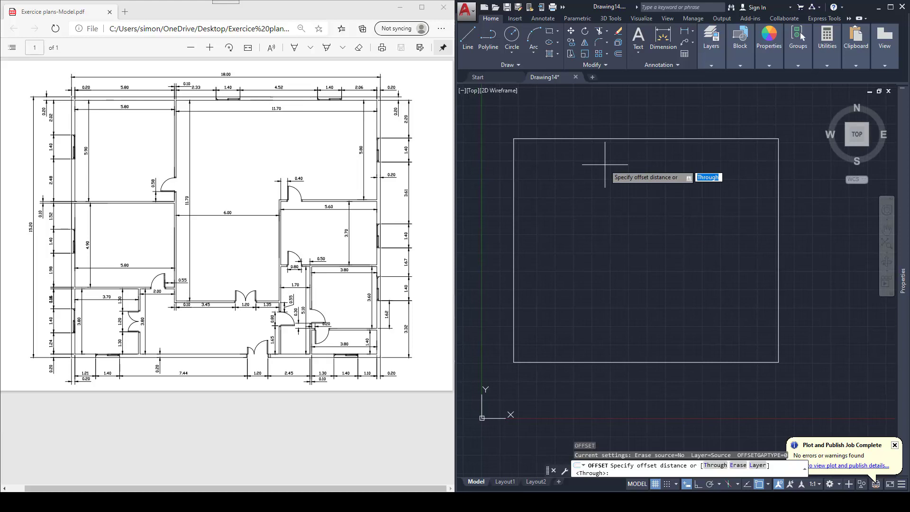
text(200)
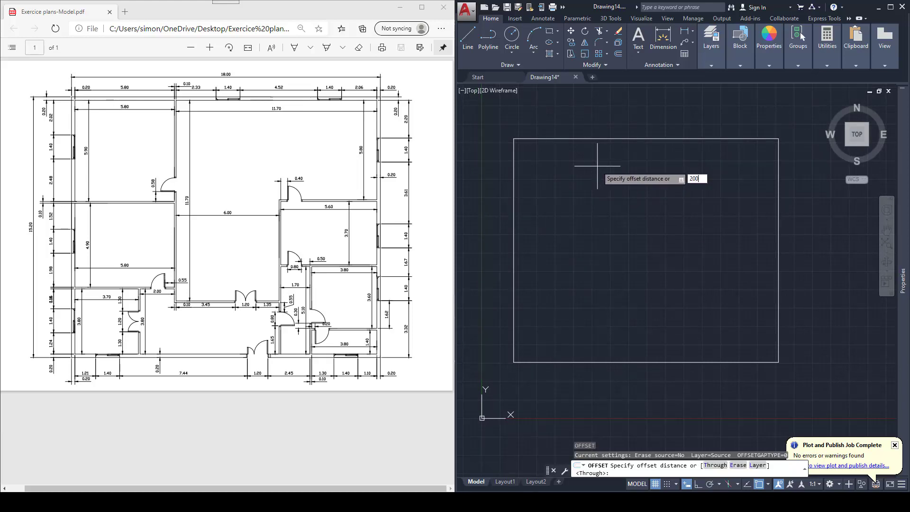
key(Return)
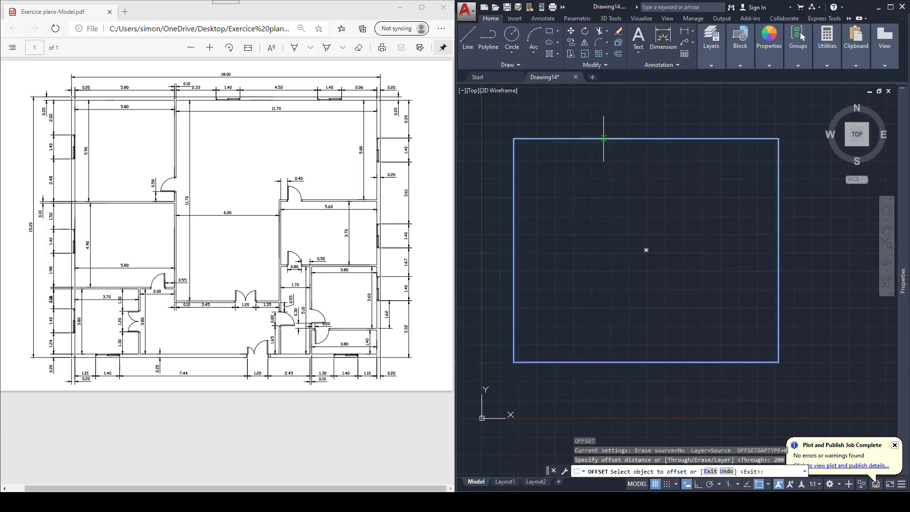
click(604, 141)
click(614, 154)
key(Escape)
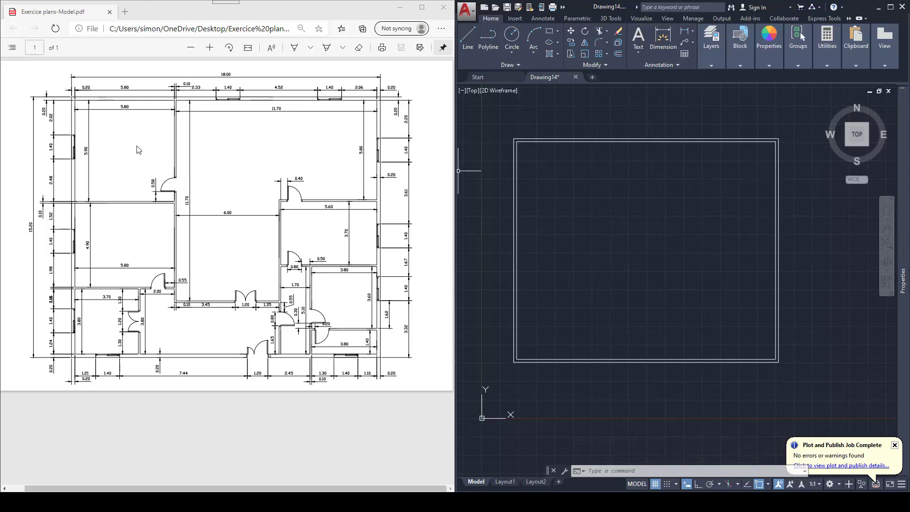
- Examine the dimensions of the upper-left rooms on the reference PDF floor plan
ctrl+scroll(107, 105, up, 2)
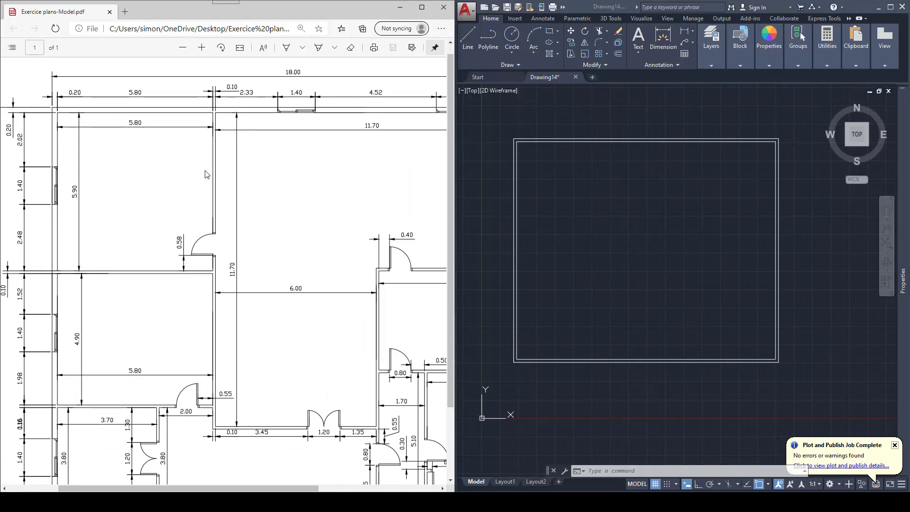
scroll(209, 176, down, 2)
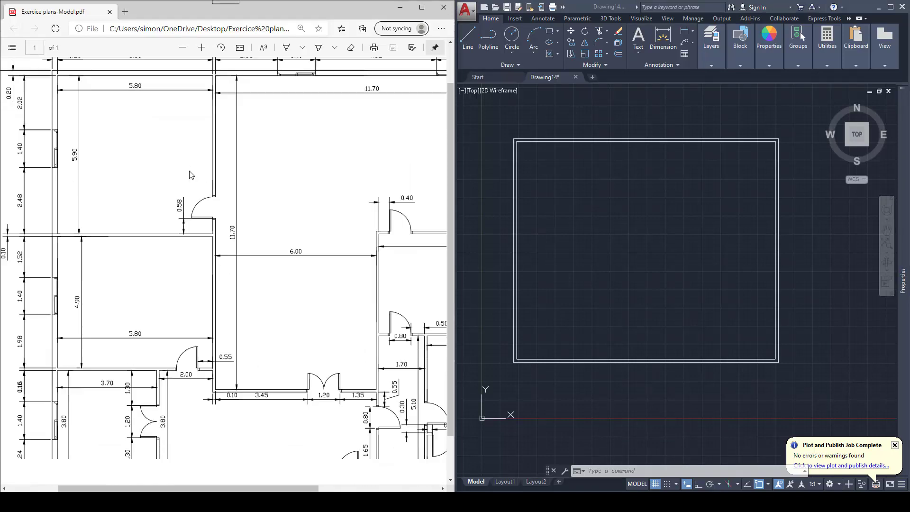
scroll(228, 328, up, 2)
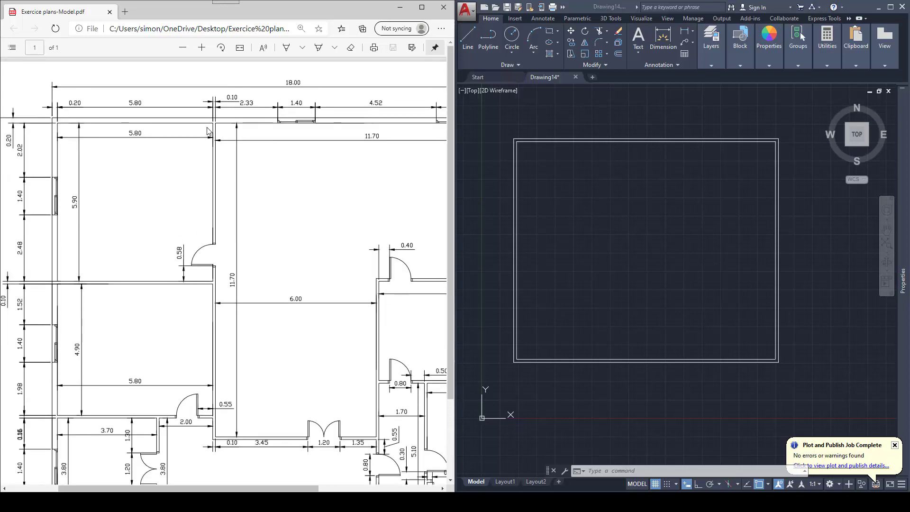
click(584, 180)
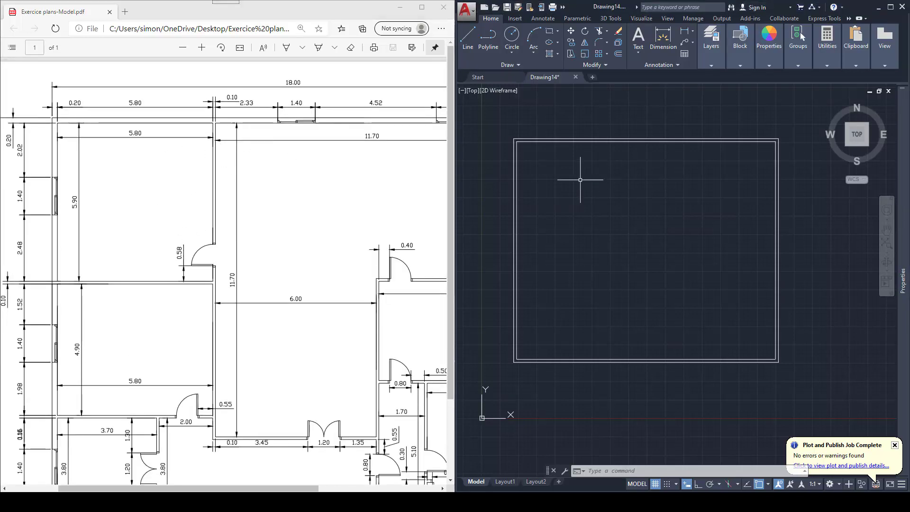
key(Escape)
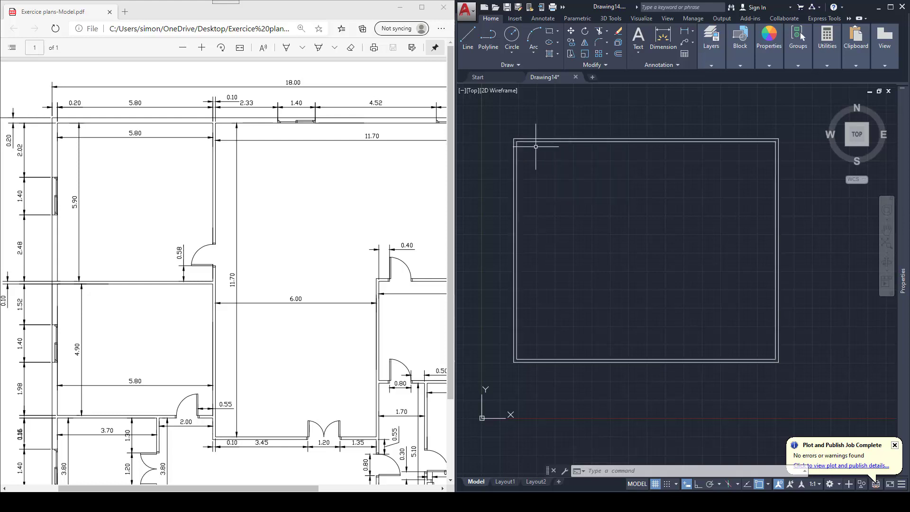
text(l)
key(Return)
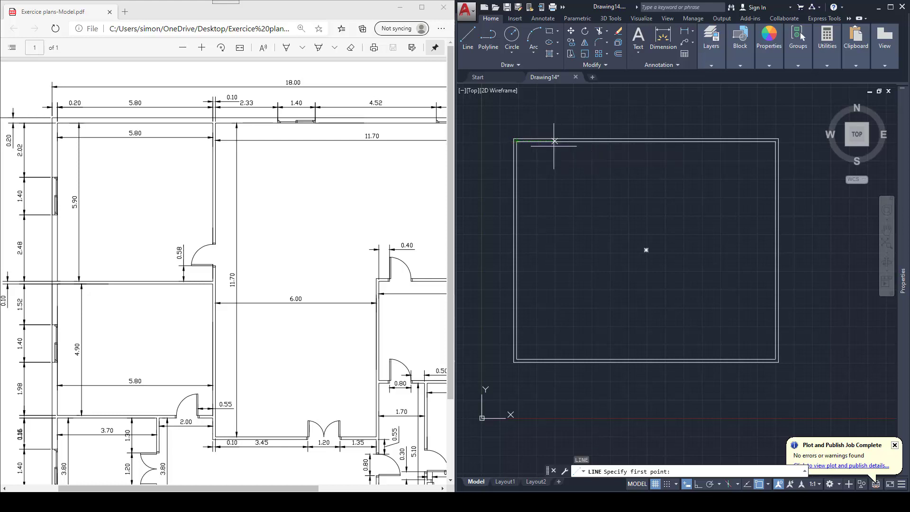
key(Escape)
middle_drag(577, 176, 579, 203)
key(Escape)
- With Ortho on, draw a line 5800 mm right from the inner upper-left wall corner, continuing straight down to about mid-plan
scroll(560, 197, up, 3)
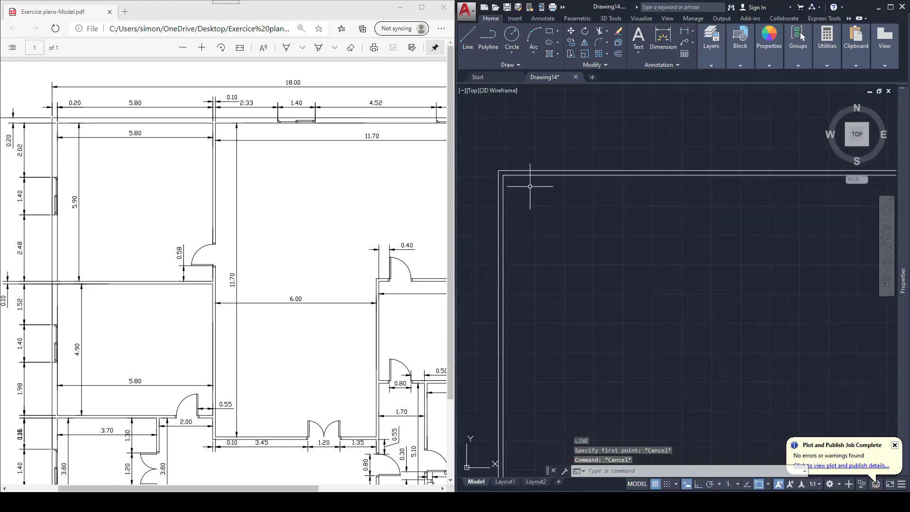
text(l)
key(Return)
click(502, 175)
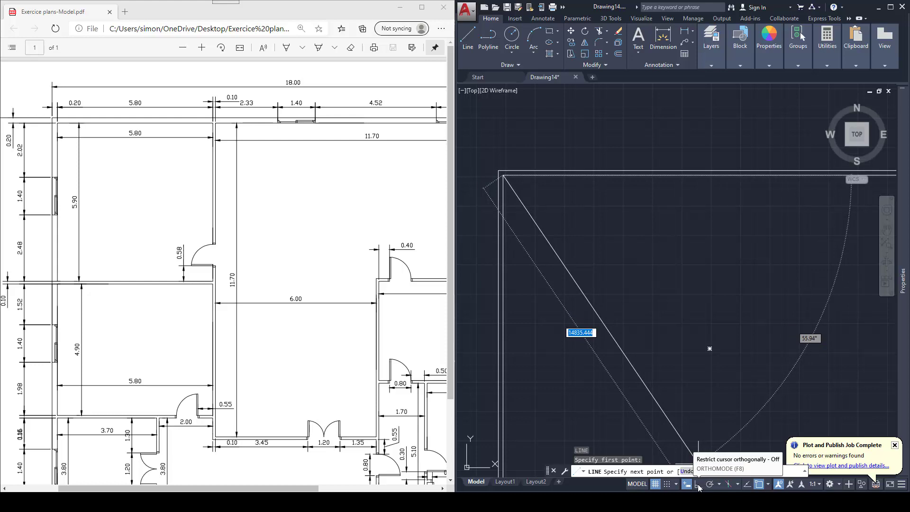
click(698, 484)
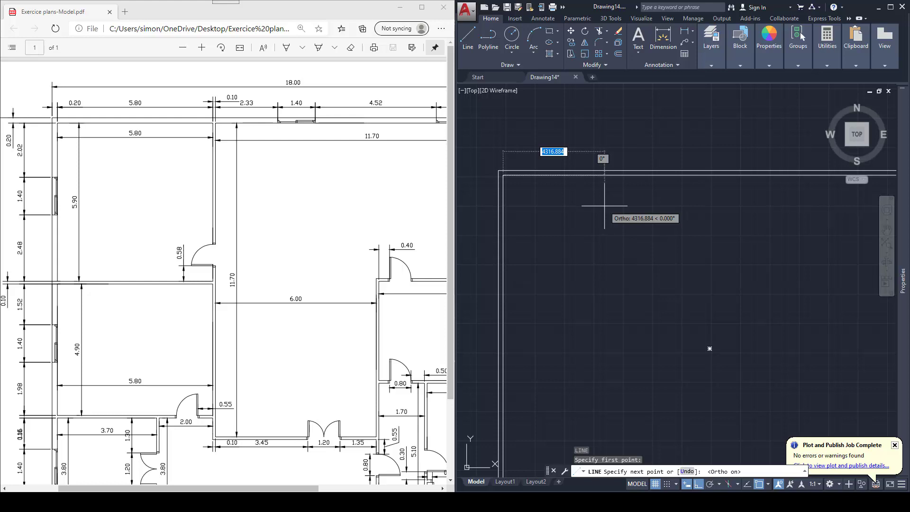
text(5800)
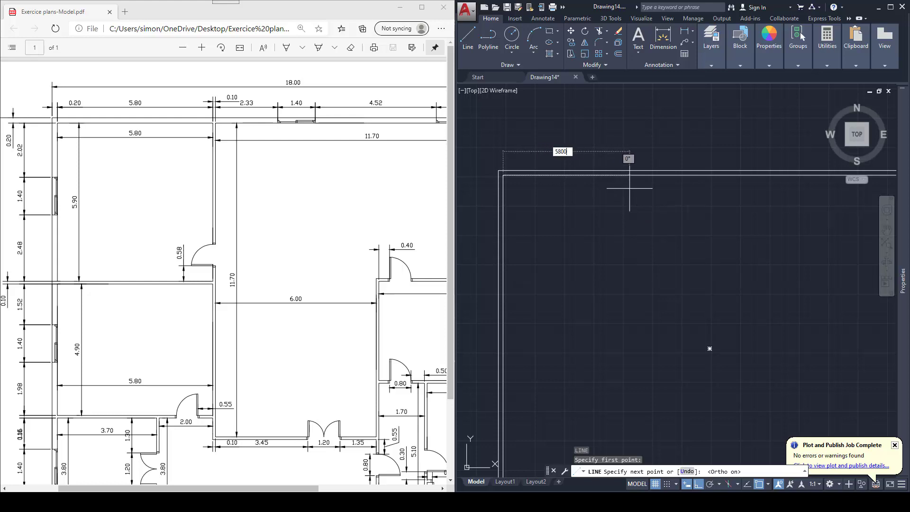
key(Return)
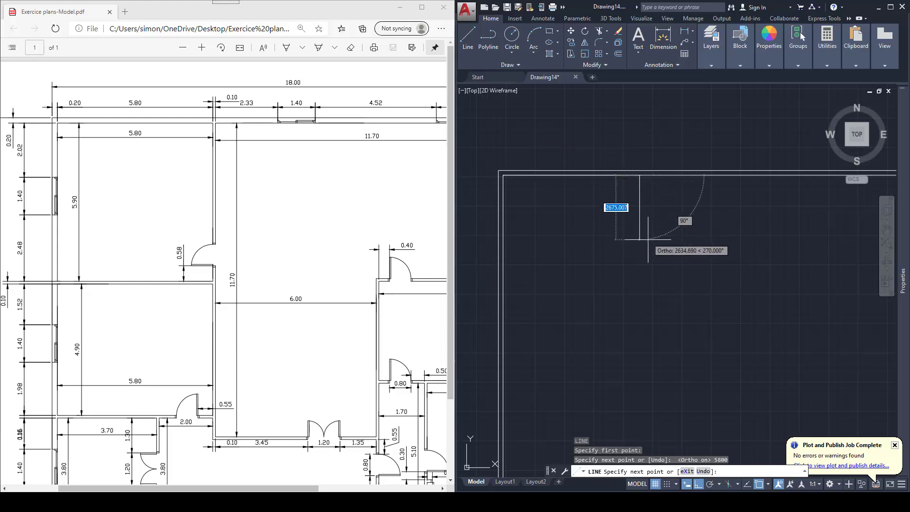
scroll(651, 241, down, 2)
middle_drag(656, 264, 645, 225)
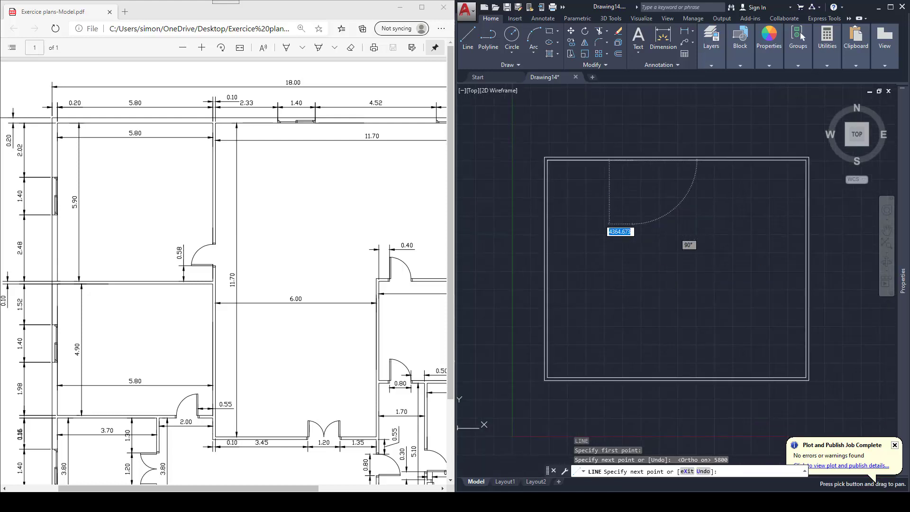
key(Escape)
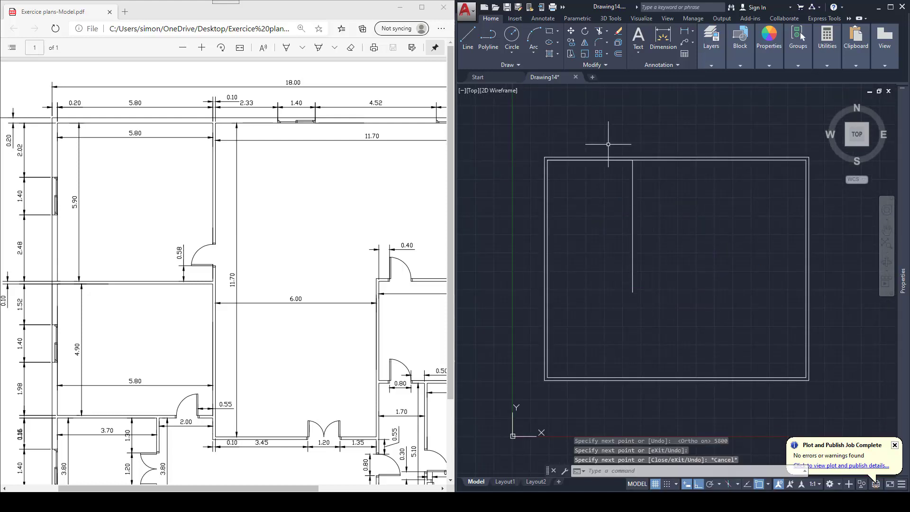
- Delete the 5800 mm horizontal helper line along the inner top wall, keeping the vertical partition line
scroll(626, 167, up, 3)
click(626, 166)
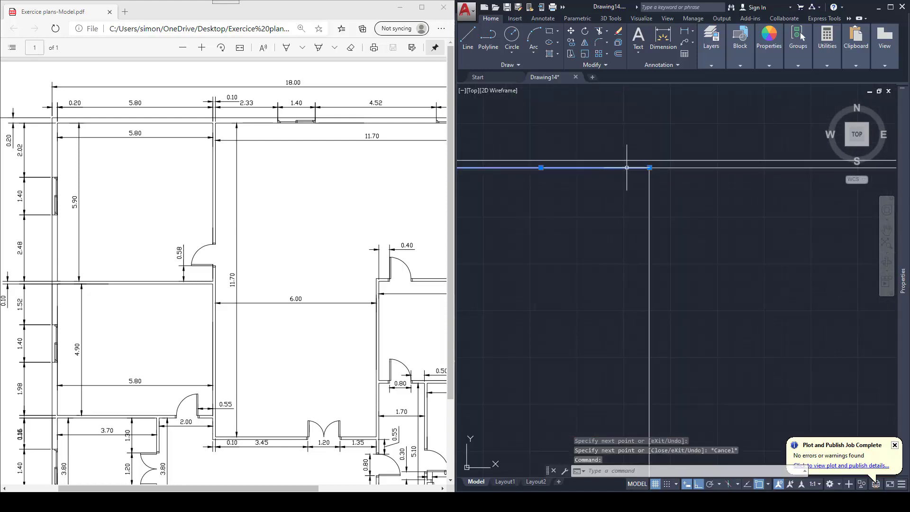
key(Delete)
scroll(656, 201, down, 3)
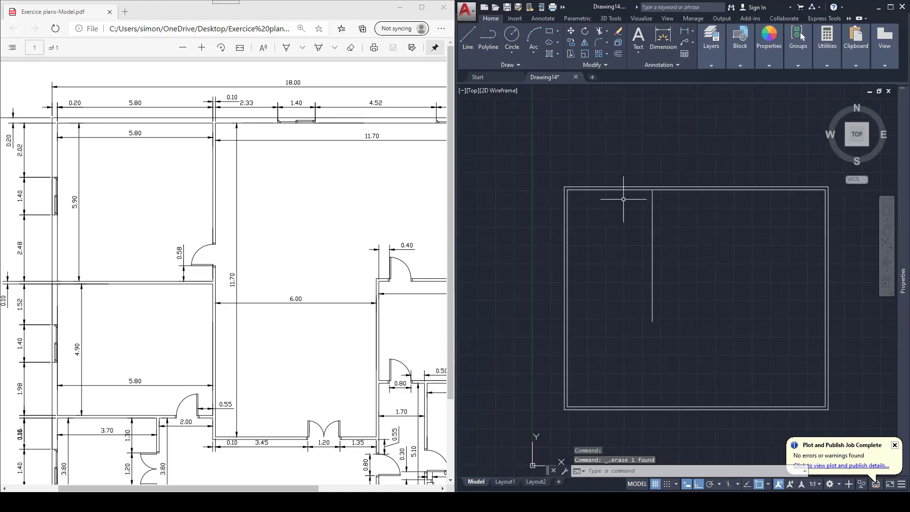
middle_drag(663, 218, 626, 202)
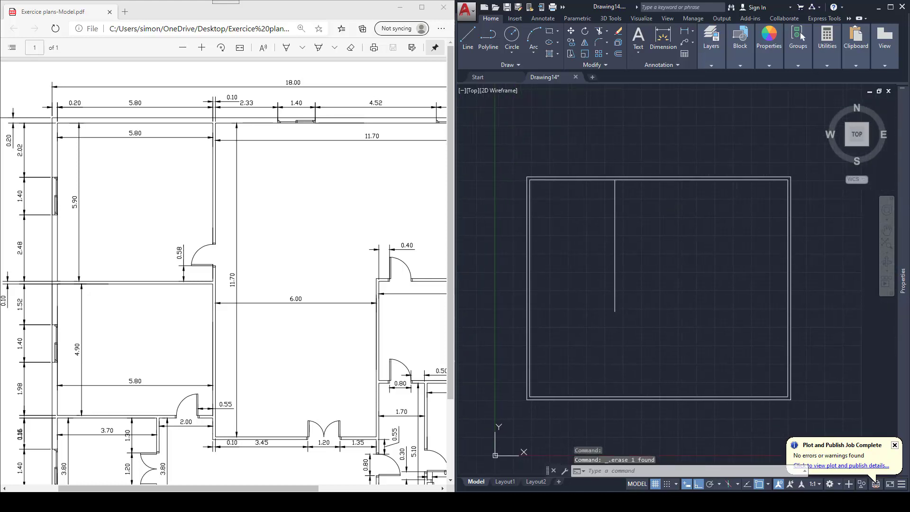
- Offset the vertical partition line 100 mm to the right to form the wall thickness
key(Escape)
key(Return)
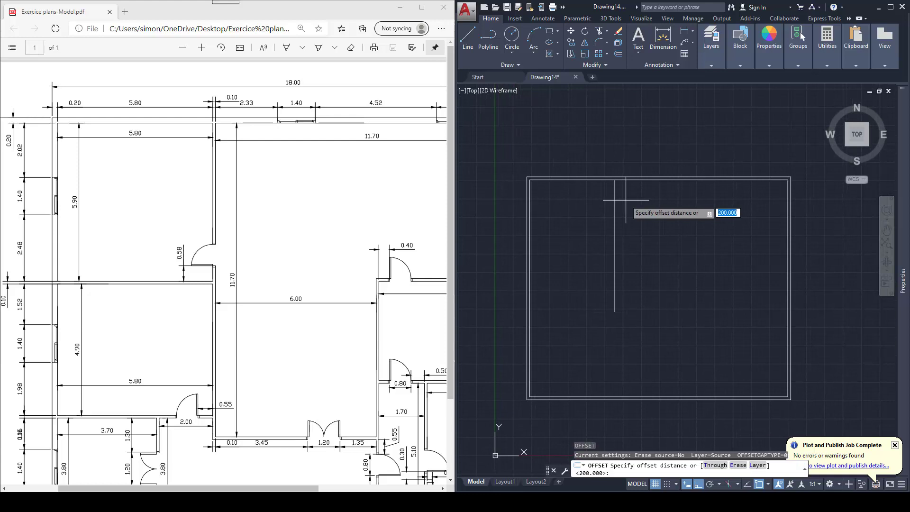
text(100)
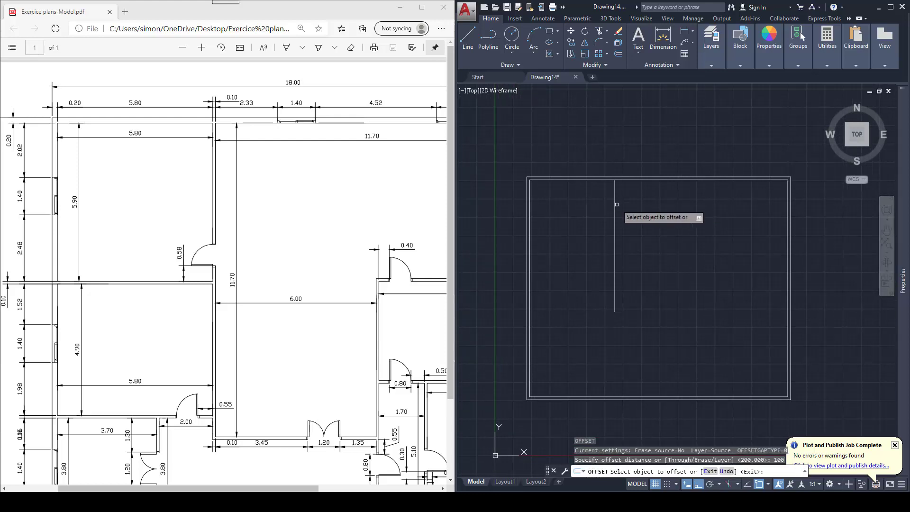
key(Return)
scroll(610, 191, up, 2)
middle_drag(632, 198, 596, 194)
scroll(284, 188, down, 1)
- Check the large room's width by offsetting the partition's right line 11700 mm toward the right exterior wall
ctrl+scroll(285, 187, down, 3)
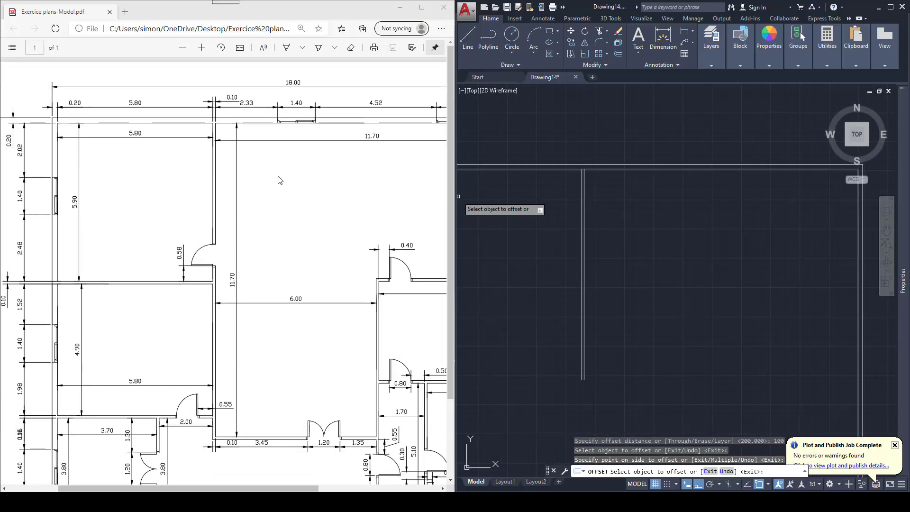
ctrl+scroll(296, 178, down, 1)
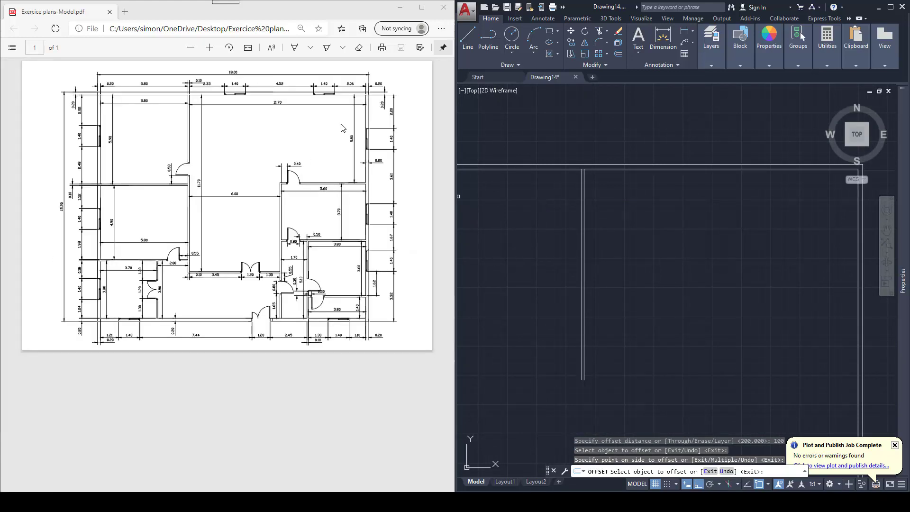
key(Escape)
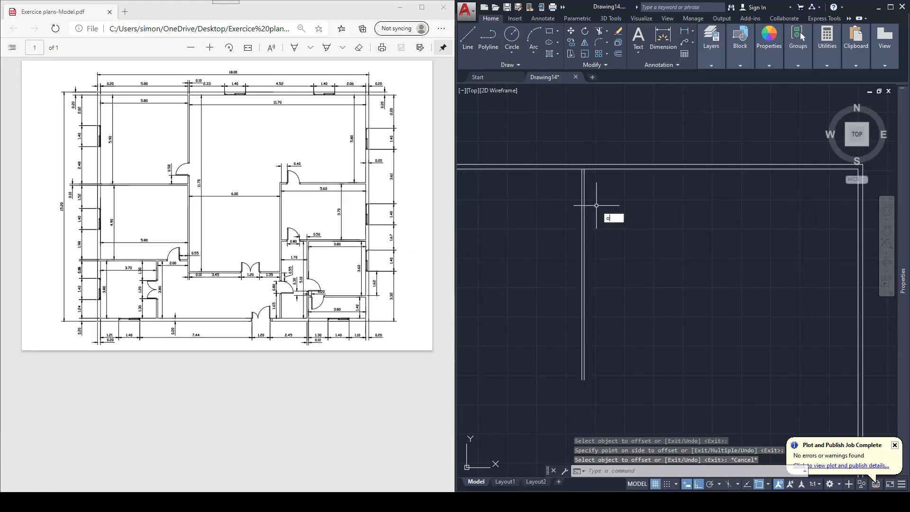
text(o)
key(Return)
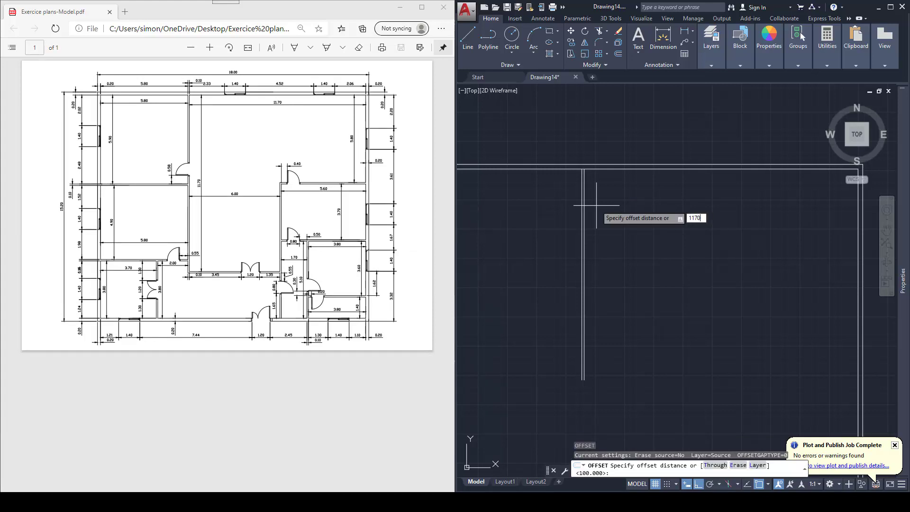
key(Return)
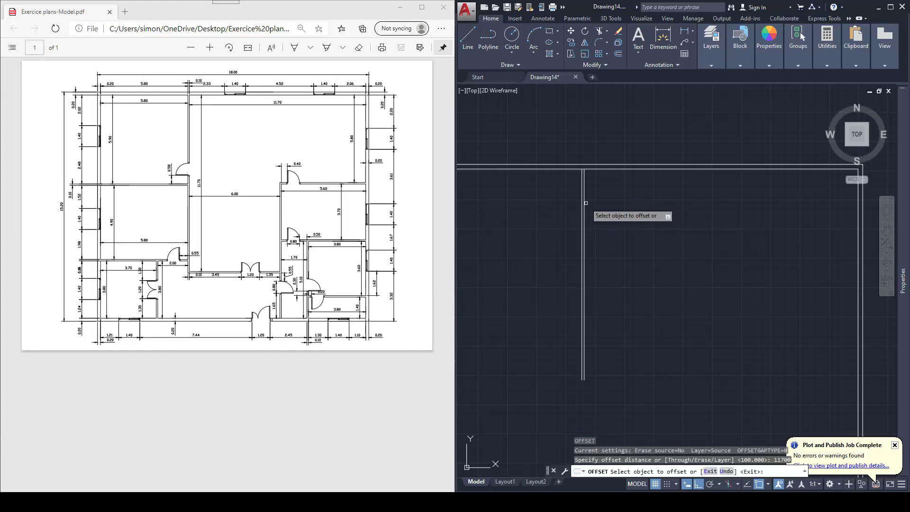
click(584, 203)
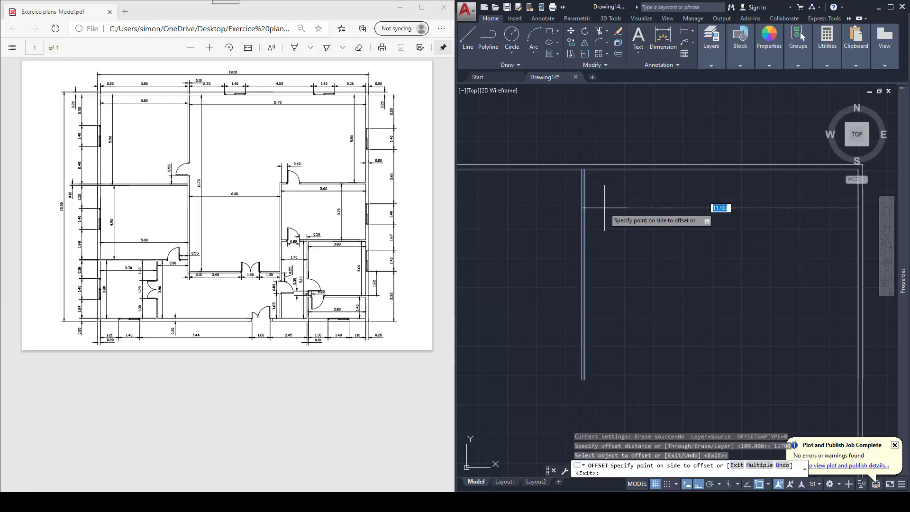
click(764, 228)
key(Escape)
scroll(767, 227, down, 2)
scroll(716, 223, down, 2)
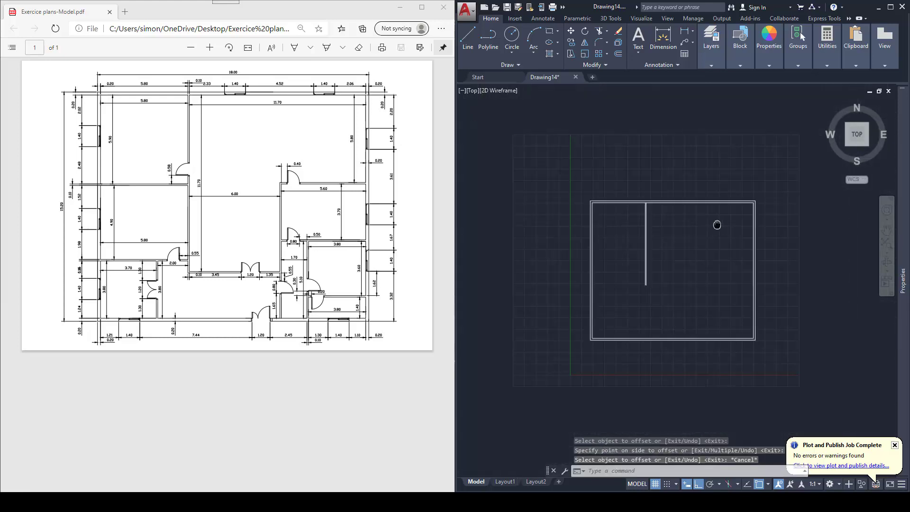
- Delete the 11700 mm check line lying on the right exterior wall's inner face
key(Escape)
scroll(782, 214, up, 6)
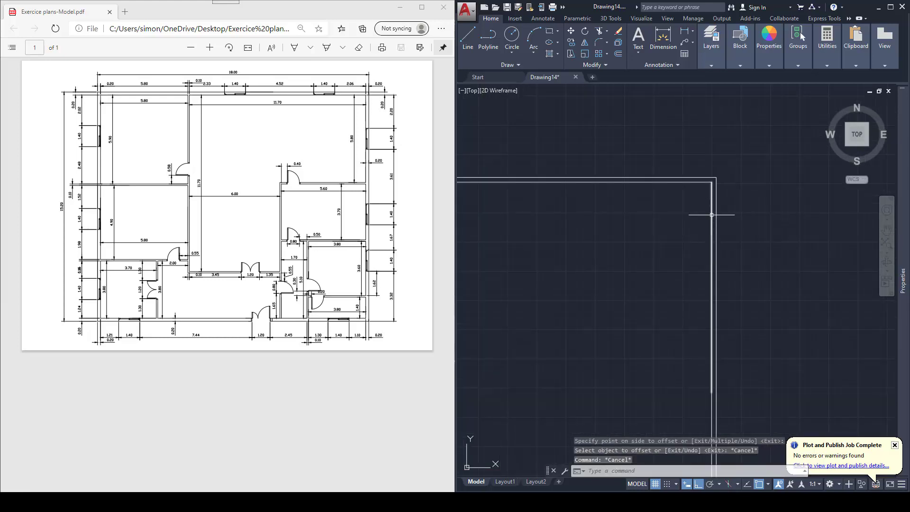
click(712, 215)
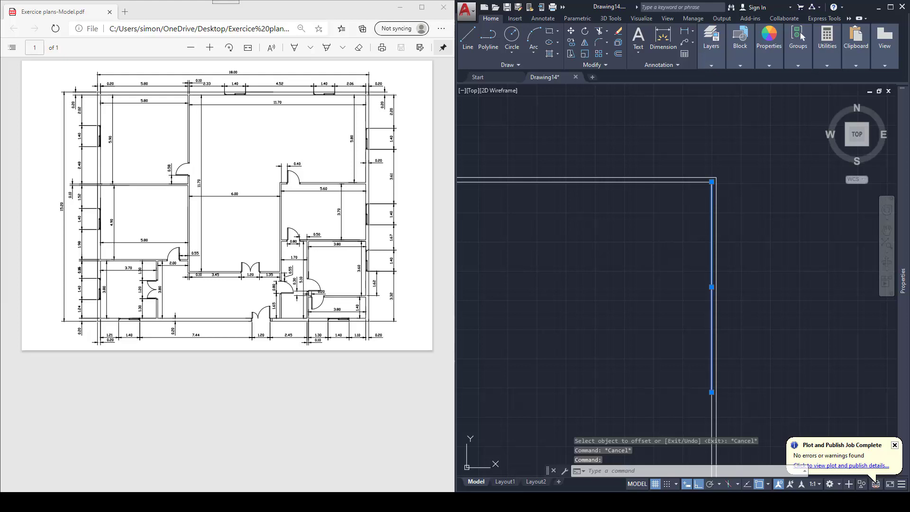
key(Delete)
scroll(677, 241, down, 5)
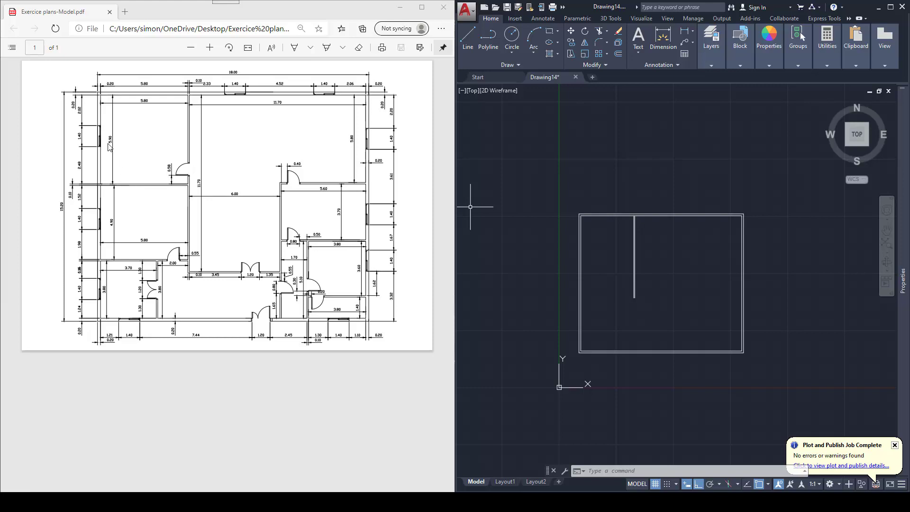
- Draw a line 5900 mm down from the inner upper-left wall corner, continuing horizontally right past the vertical partition
ctrl+scroll(104, 142, up, 3)
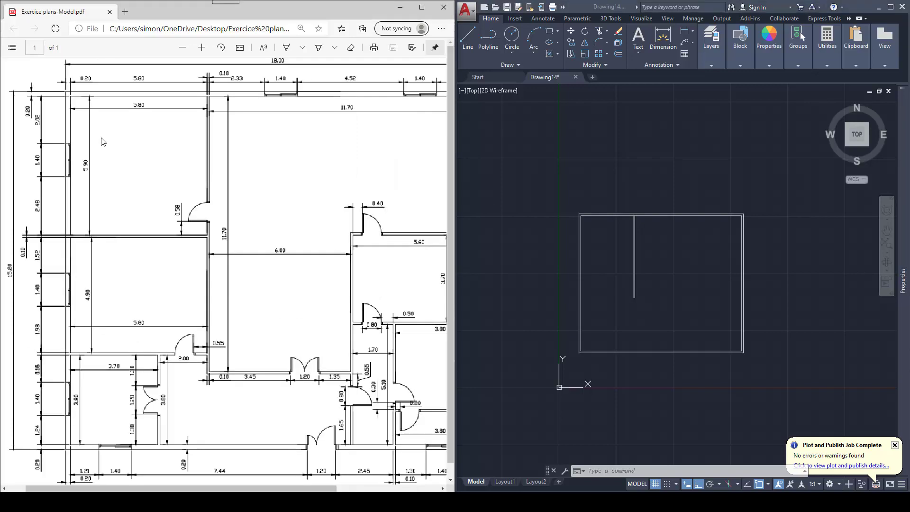
ctrl+scroll(97, 187, down, 1)
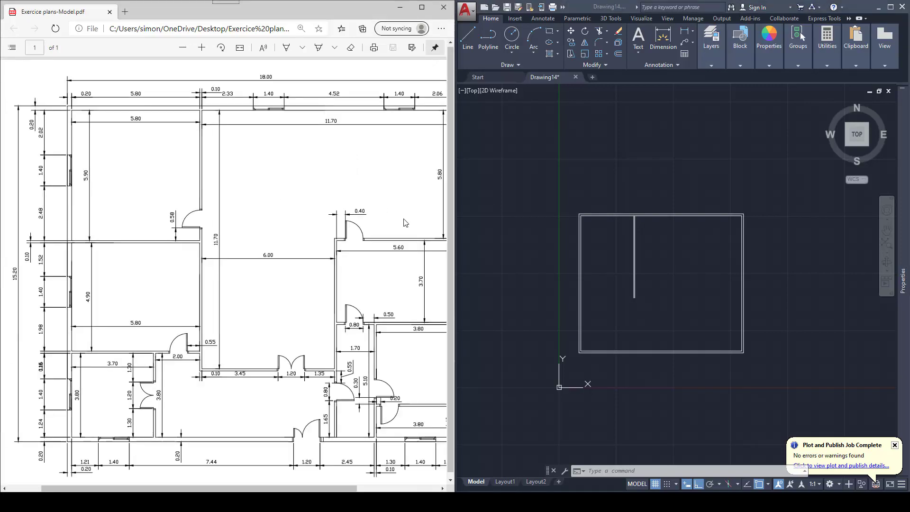
click(590, 235)
text(l)
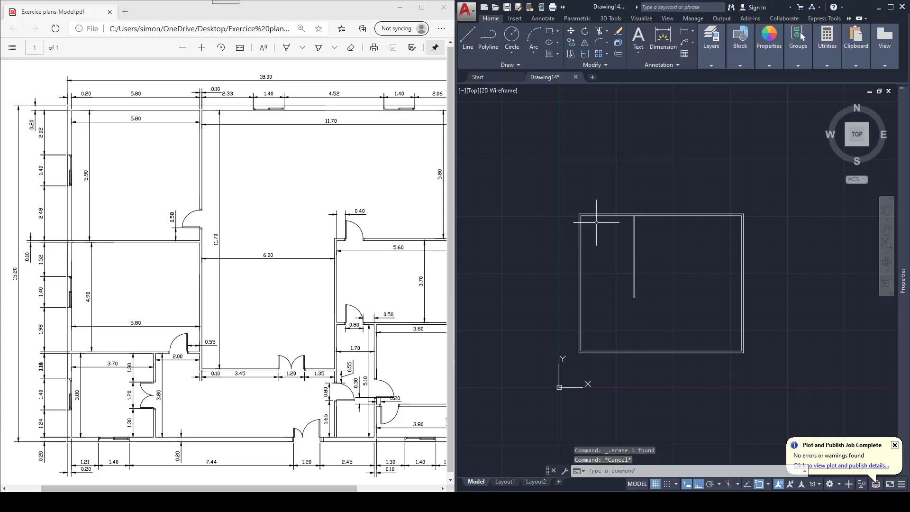
key(Return)
scroll(590, 221, up, 6)
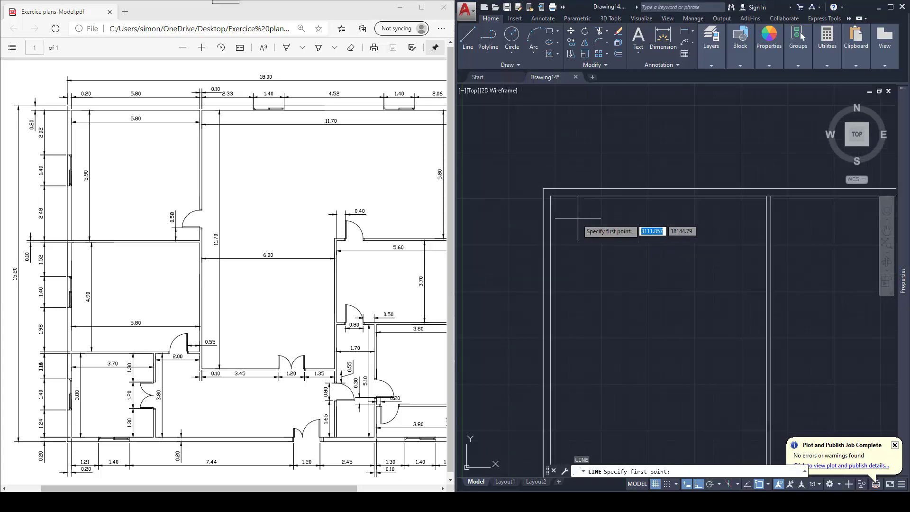
click(551, 195)
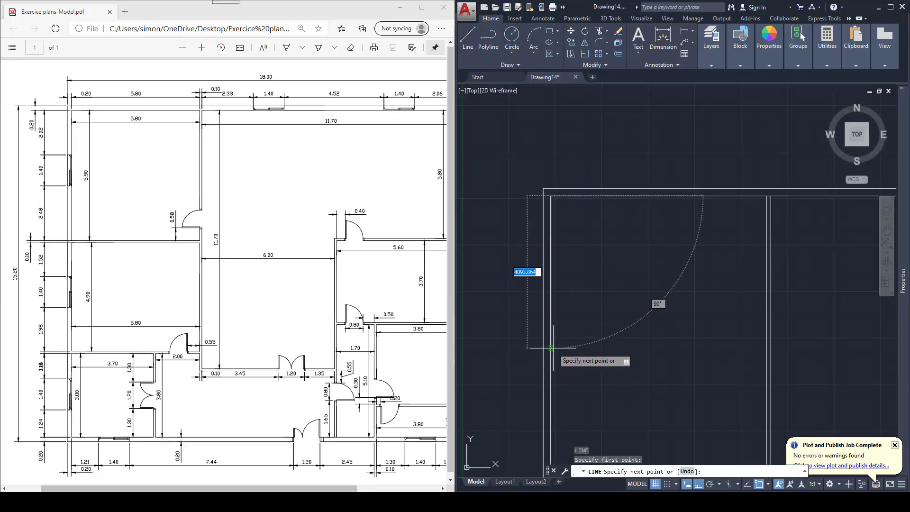
text(5900)
key(Return)
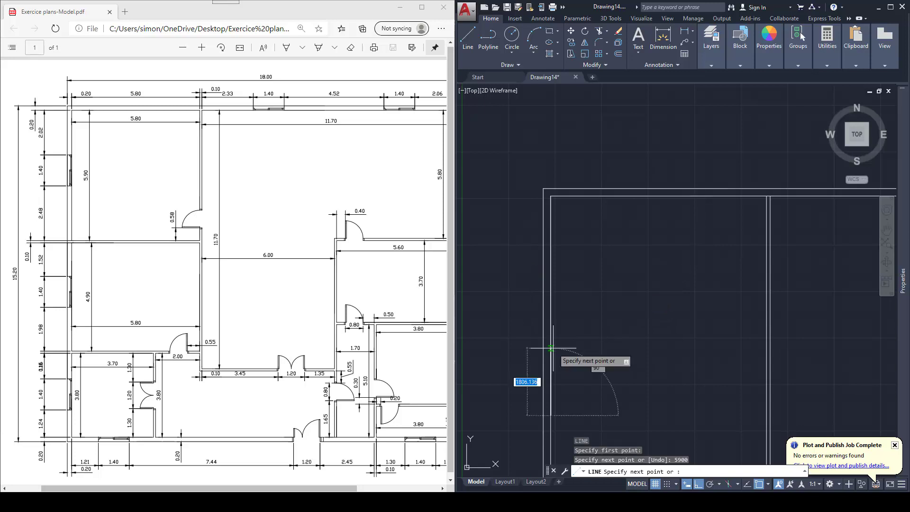
scroll(550, 360, down, 4)
middle_drag(711, 377, 638, 362)
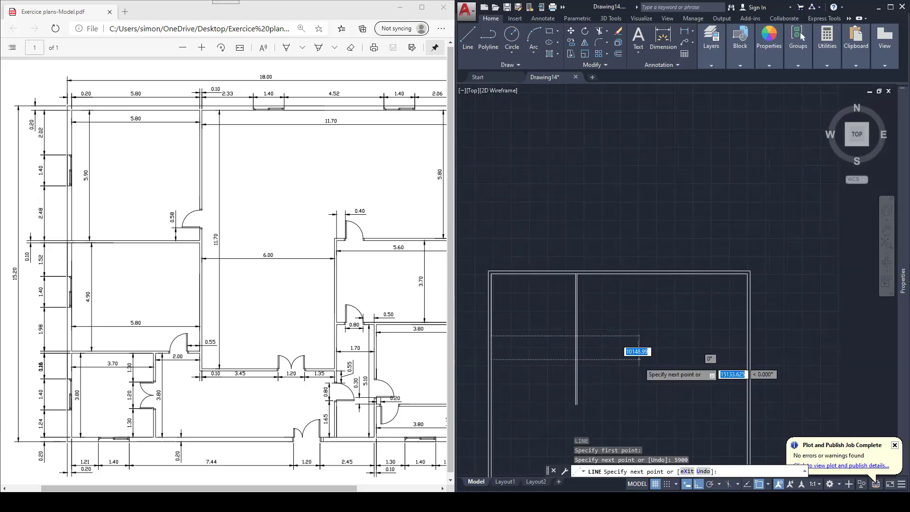
click(589, 359)
key(Escape)
- Delete the 5900 mm vertical helper line along the inner left wall
mouse_move(569, 337)
middle_down()
mouse_move(576, 322)
mouse_move(560, 300)
mouse_move(563, 249)
middle_up()
key(Escape)
click(497, 306)
key(Delete)
key(Escape)
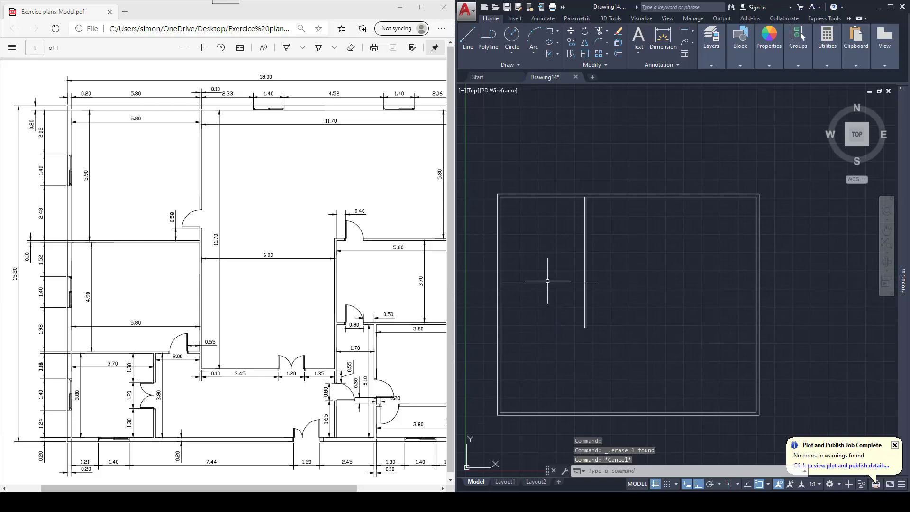
- Offset the horizontal partition line 100 mm downward to form the wall between the two left rooms
middle_drag(556, 293, 570, 288)
key(Escape)
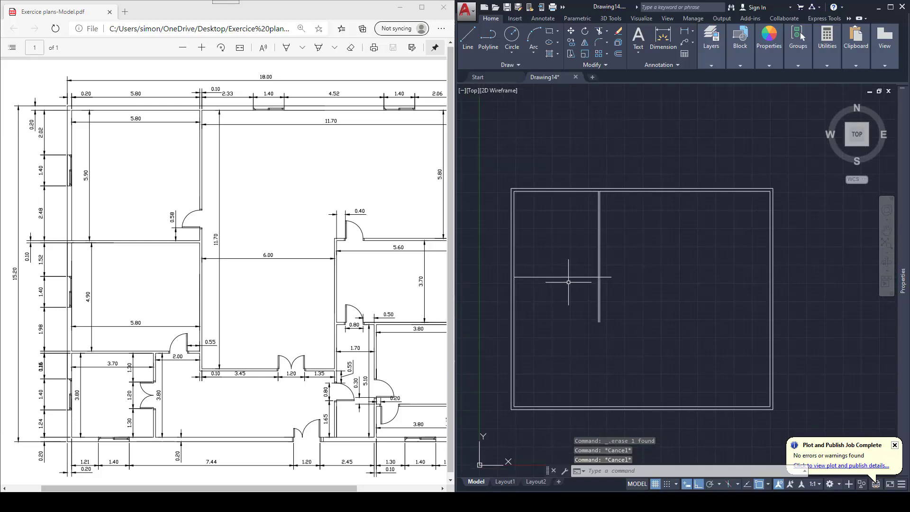
text(o)
key(Return)
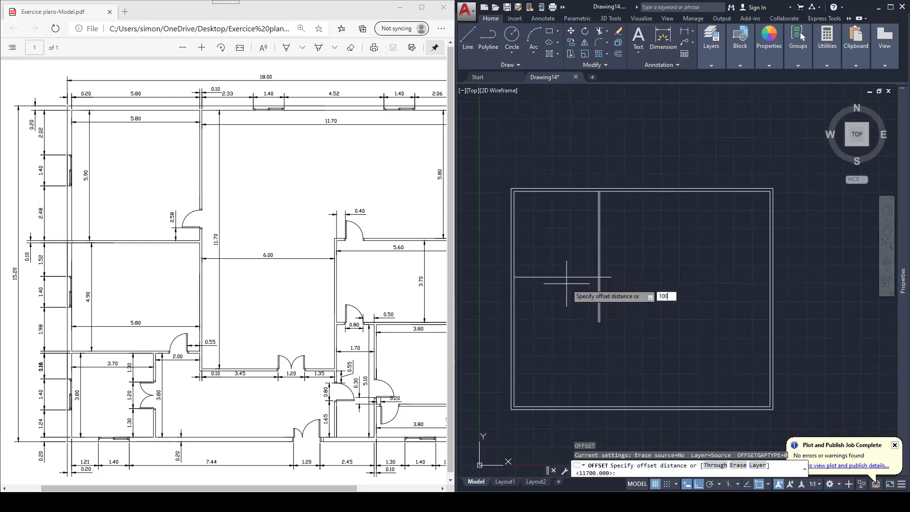
text(100)
key(Return)
click(565, 278)
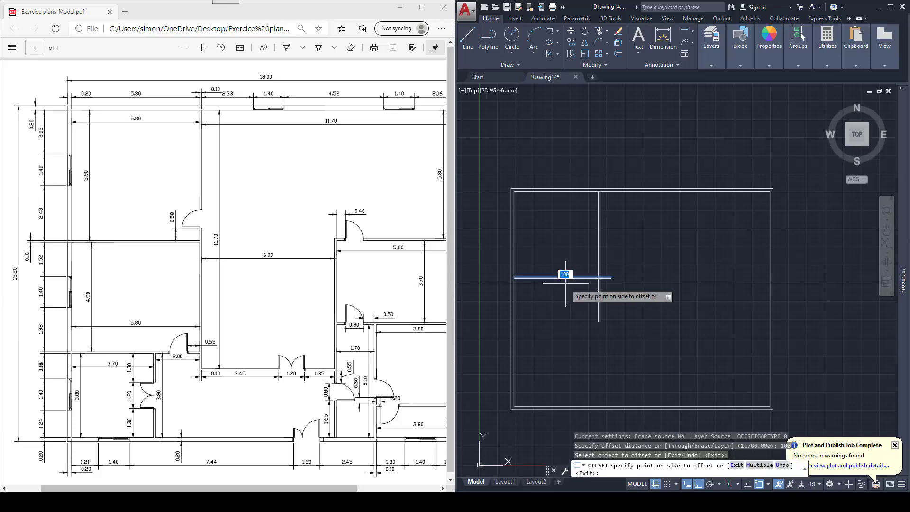
click(565, 283)
scroll(567, 282, up, 2)
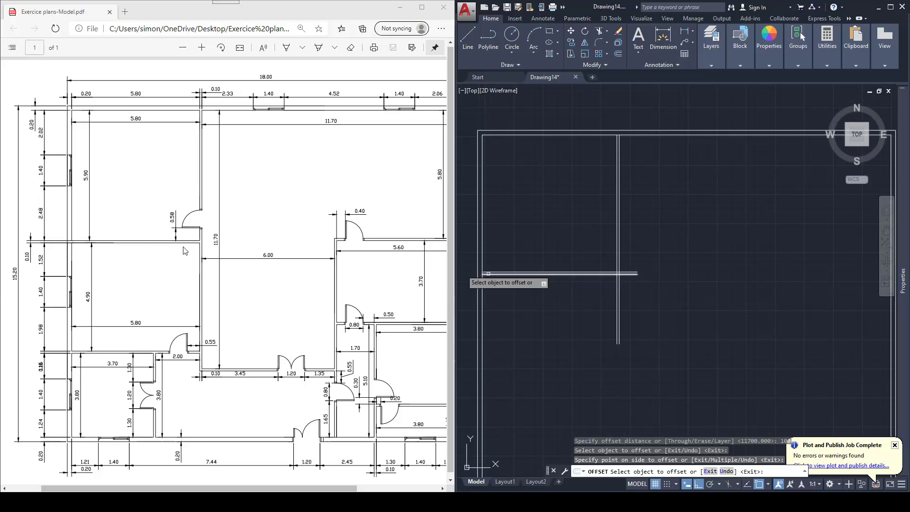
scroll(199, 255, down, 1)
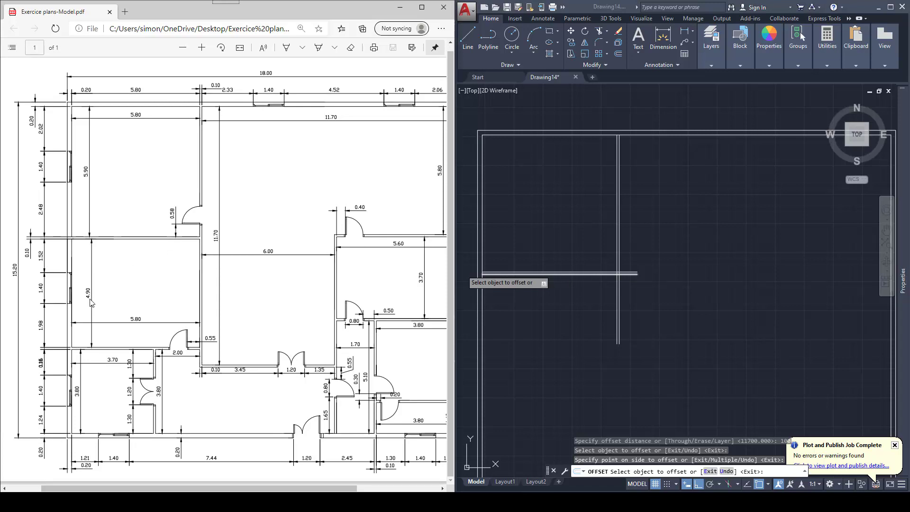
- Offset the lower line of the horizontal partition 4900 mm downward to locate the next partition
click(536, 301)
key(Escape)
scroll(546, 303, down, 2)
middle_drag(546, 303, 547, 267)
scroll(547, 267, up, 2)
key(Escape)
key(Return)
text(4)
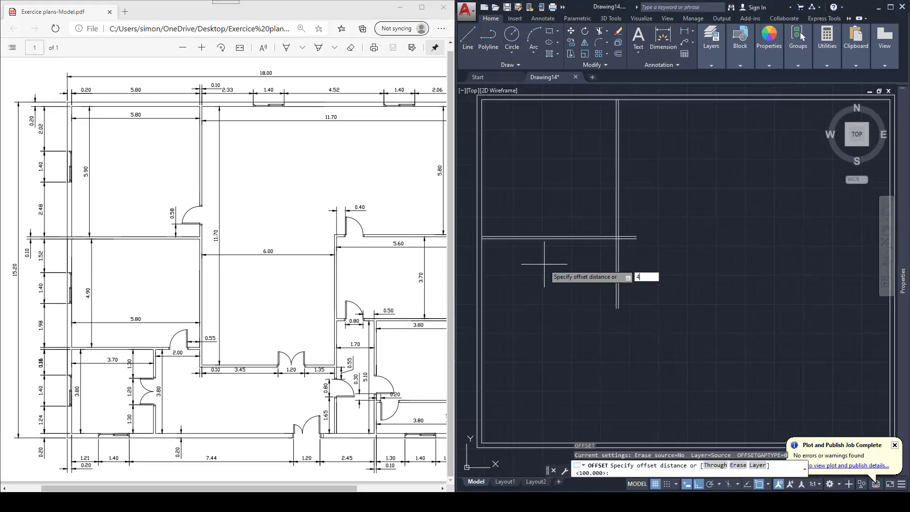
text(900)
key(Return)
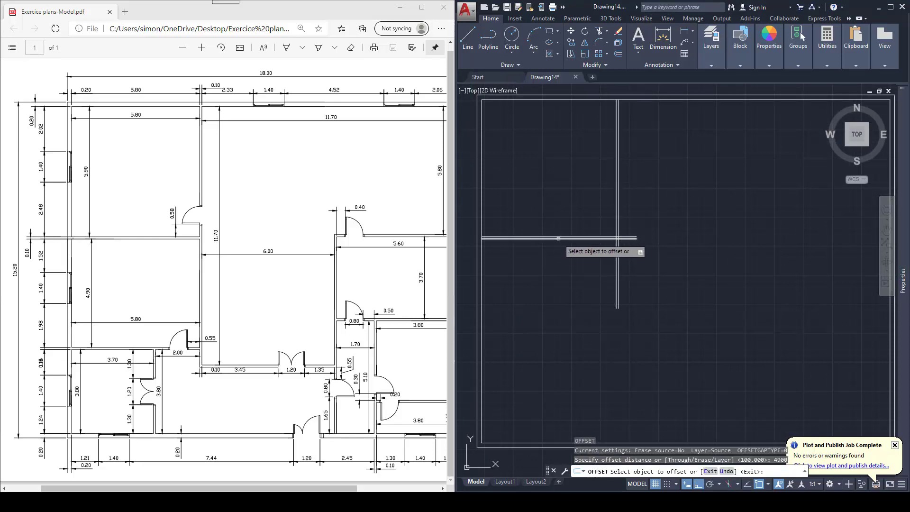
click(562, 237)
click(561, 331)
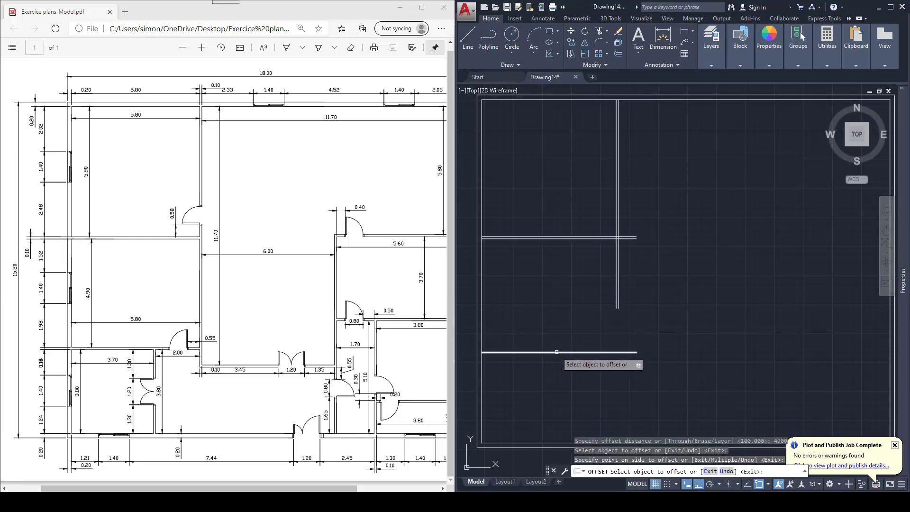
- Offset the new lower horizontal line 100 mm downward to give that partition its thickness
click(557, 352)
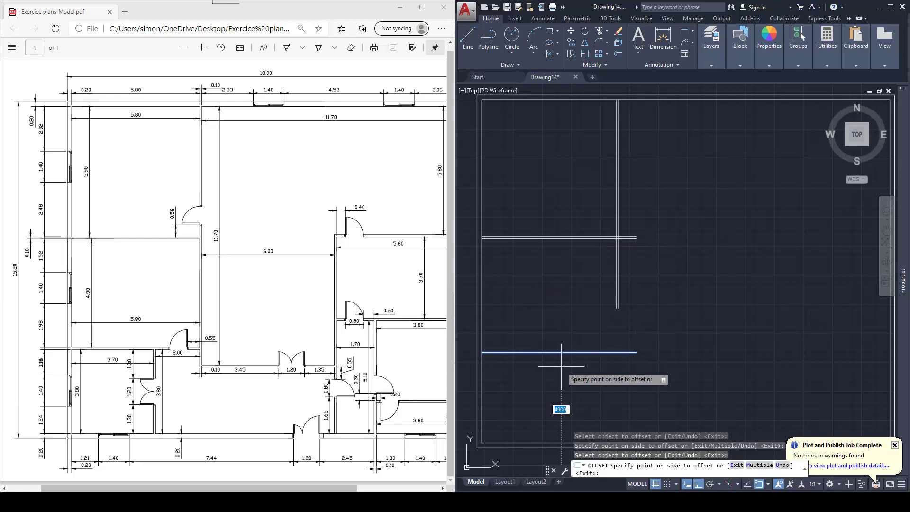
text(100)
key(Return)
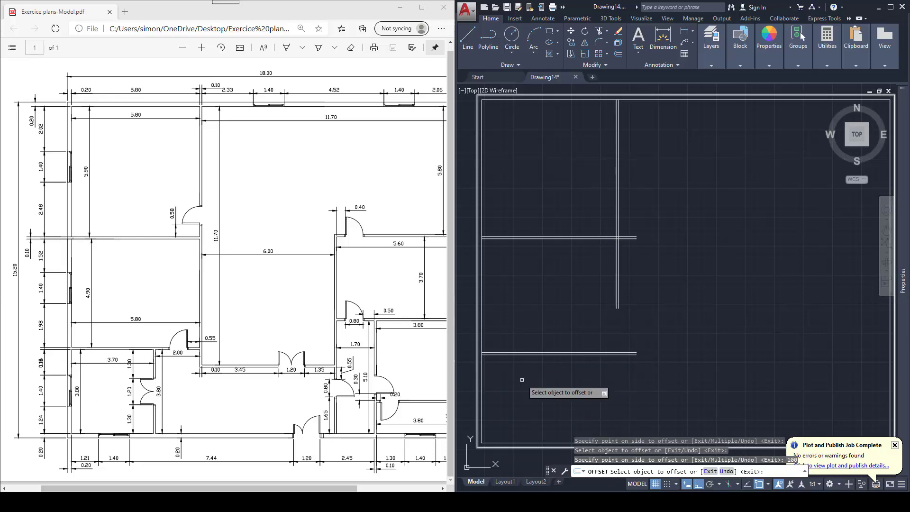
- Offset the lower partition's bottom line 3800 mm downward as a check against the bottom wall, and delete the resulting line
click(530, 353)
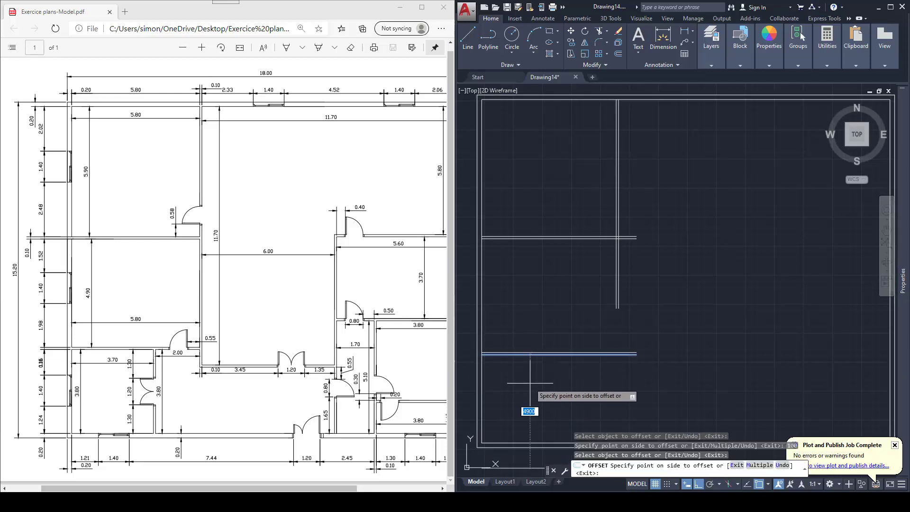
key(Return)
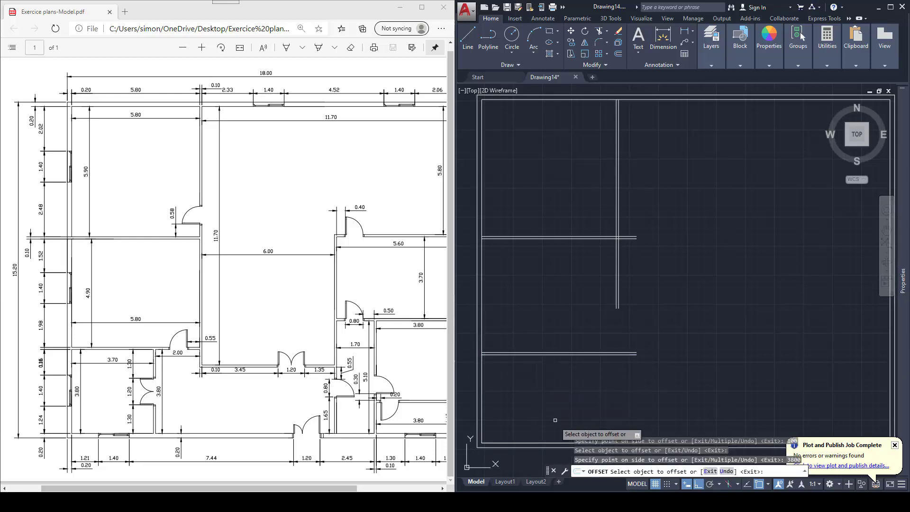
key(Escape)
click(544, 442)
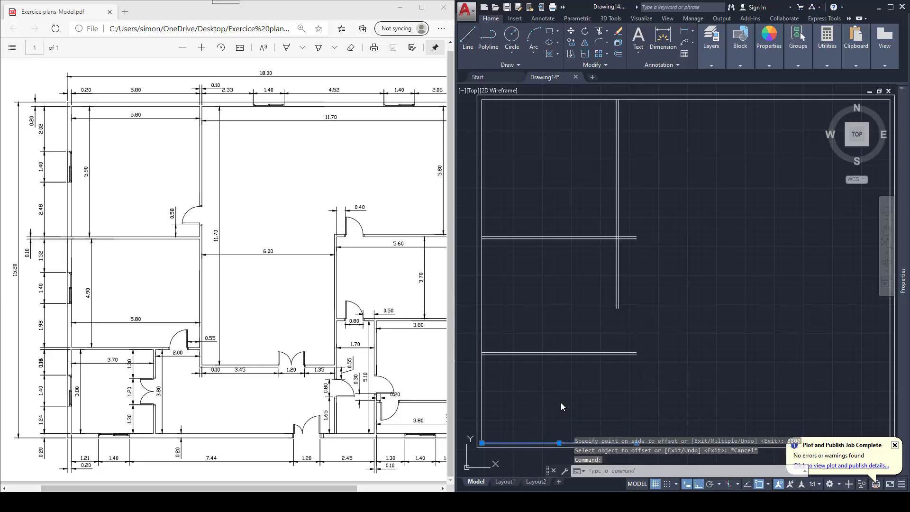
key(Delete)
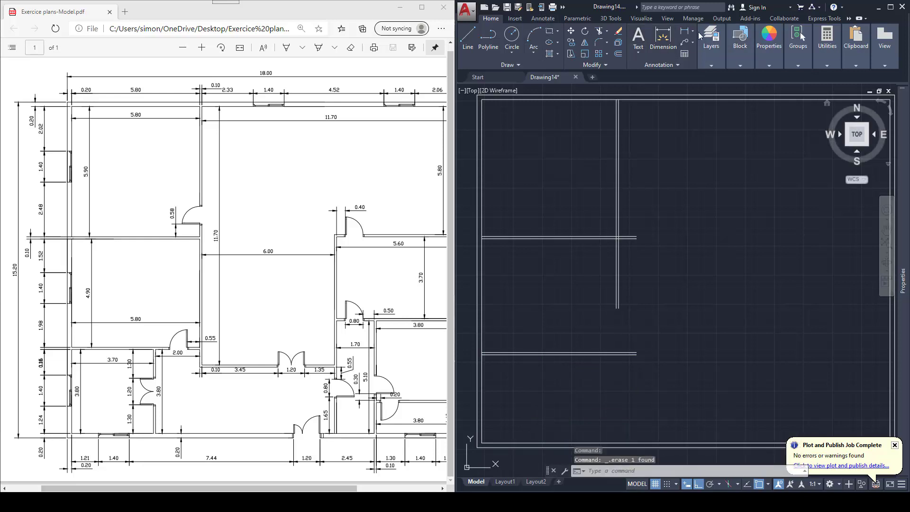
click(827, 65)
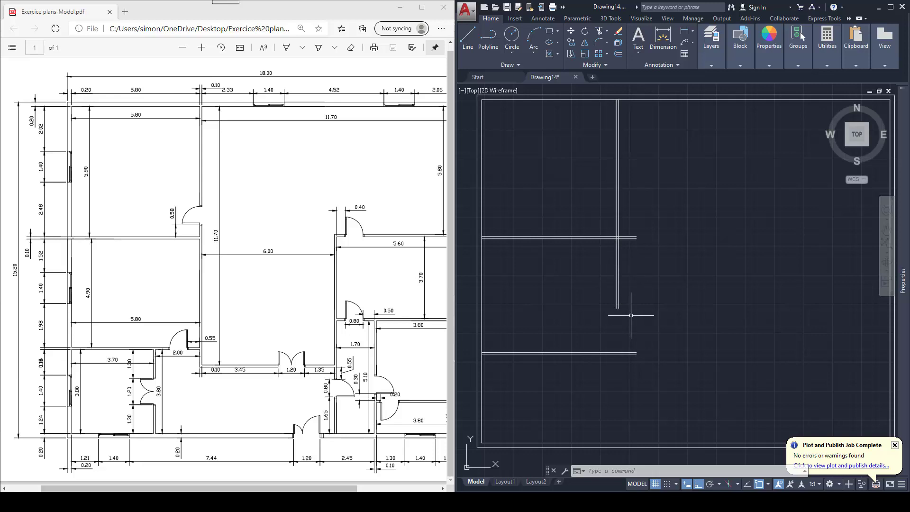
middle_drag(631, 316, 630, 298)
key(Escape)
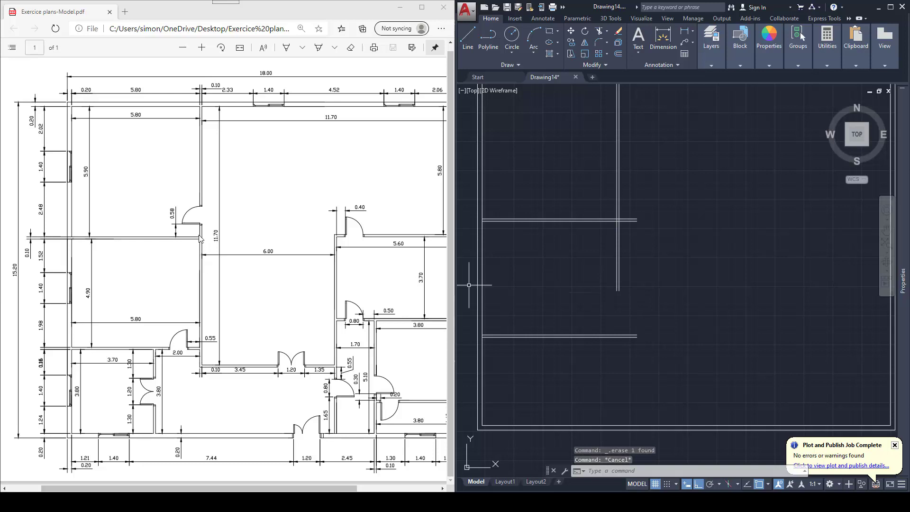
- Trim the upper horizontal partition lines back to the left face of the vertical partition
key(Escape)
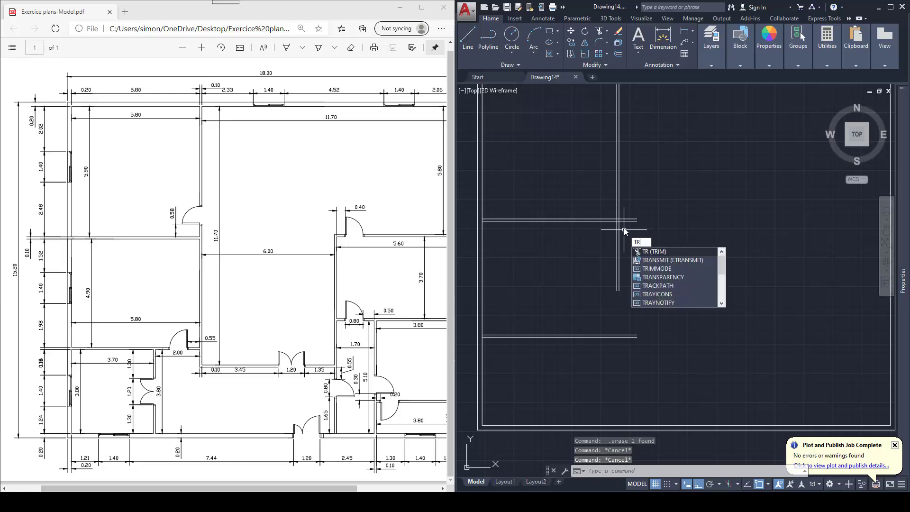
key(Return)
key(Return)
scroll(622, 218, up, 3)
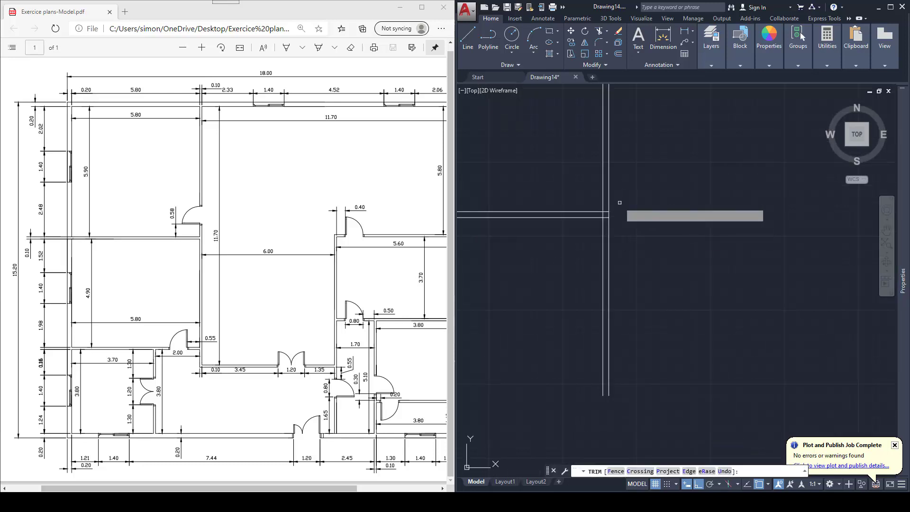
scroll(603, 215, up, 6)
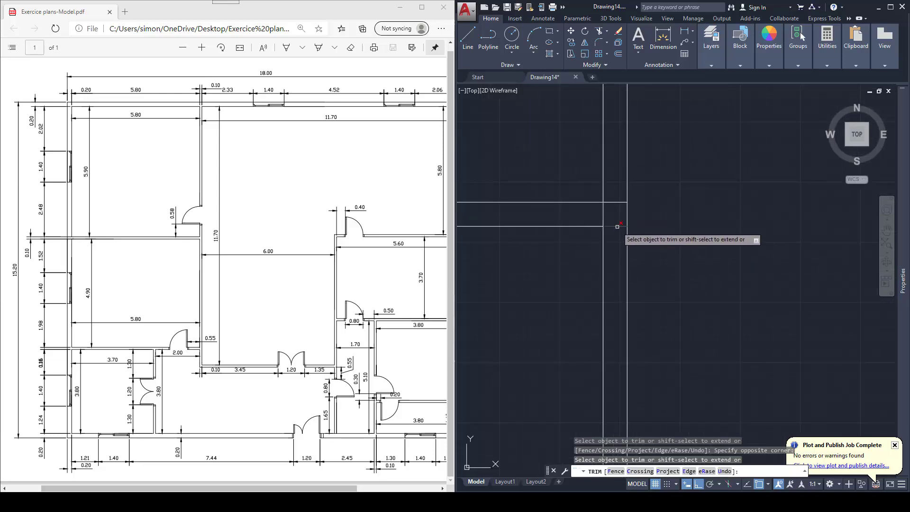
click(611, 208)
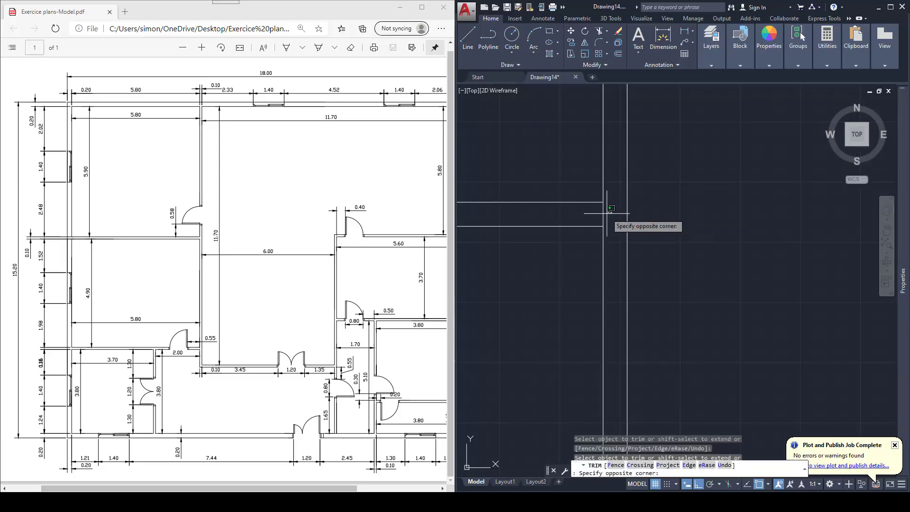
click(606, 214)
scroll(635, 214, down, 8)
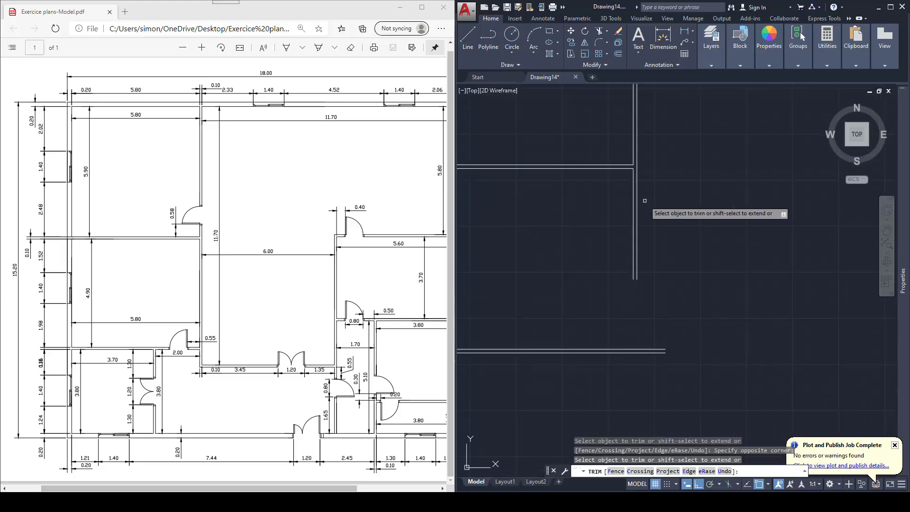
key(Escape)
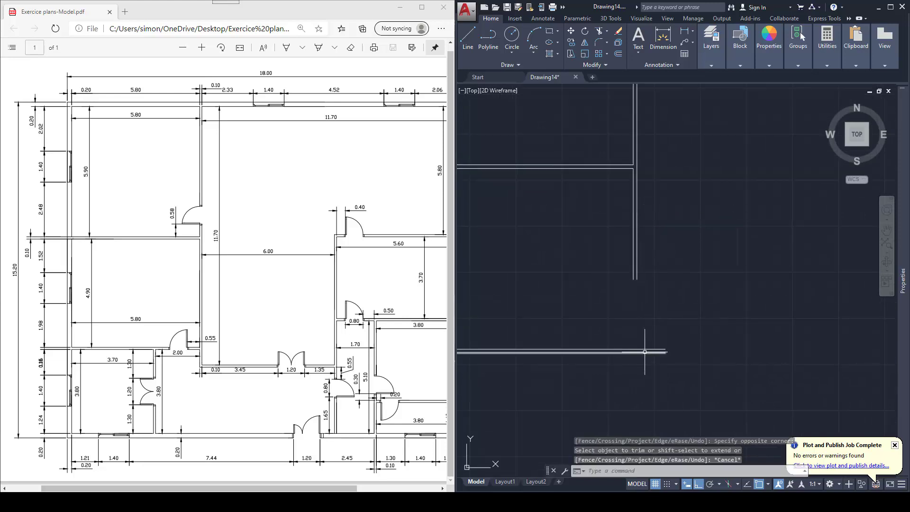
key(Escape)
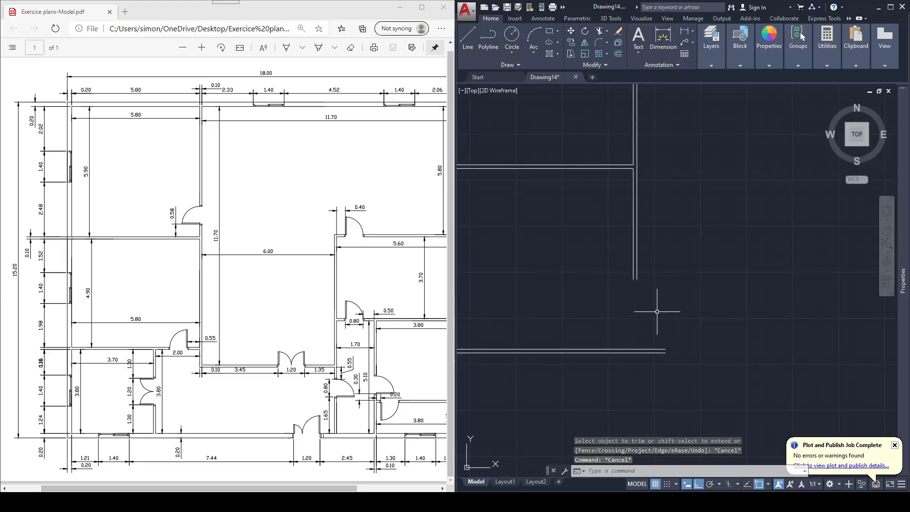
- Extend both vertical partition lines down to the top line of the lower horizontal partition
text(ex)
key(Return)
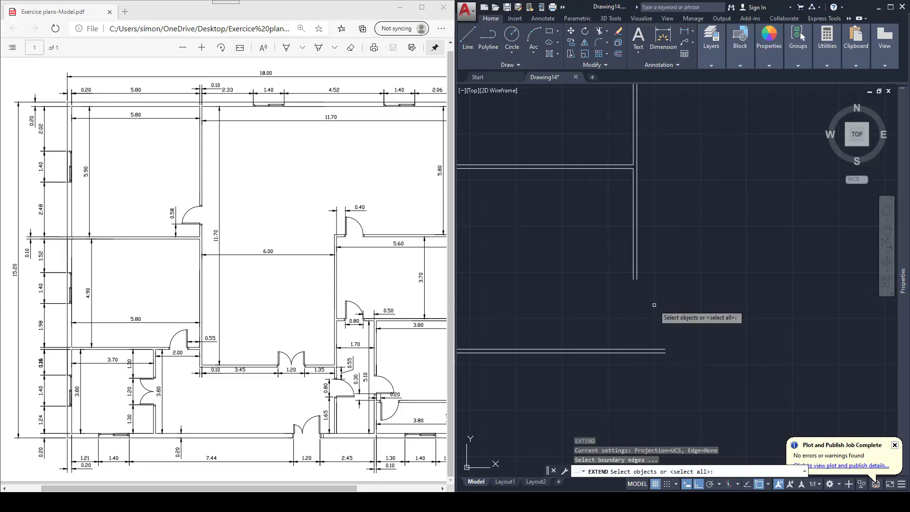
click(650, 280)
click(625, 264)
key(Escape)
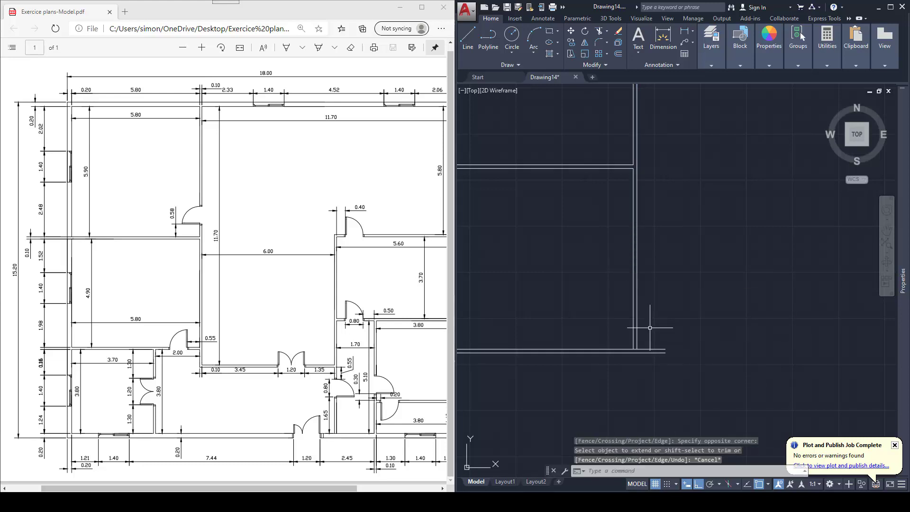
- Trim the lower partition's top line between the two vertical partition lines
key(Return)
key(Return)
scroll(636, 353, up, 6)
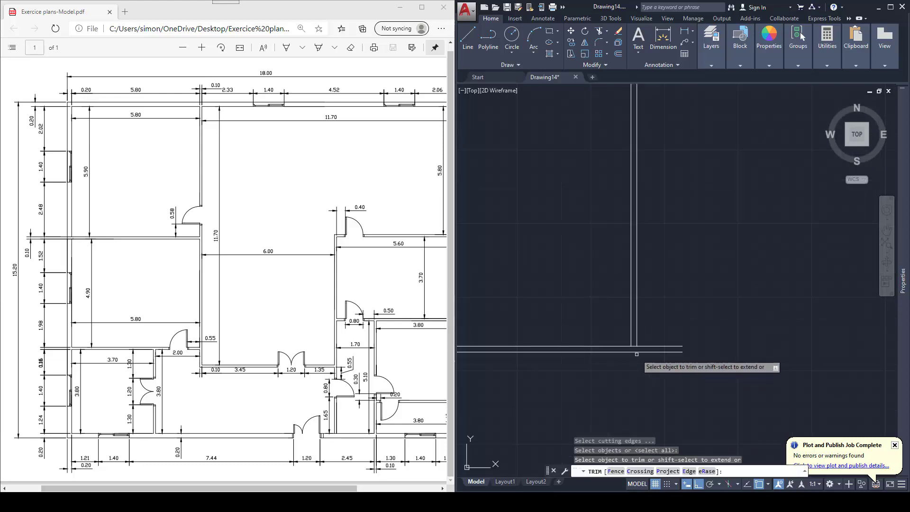
click(631, 335)
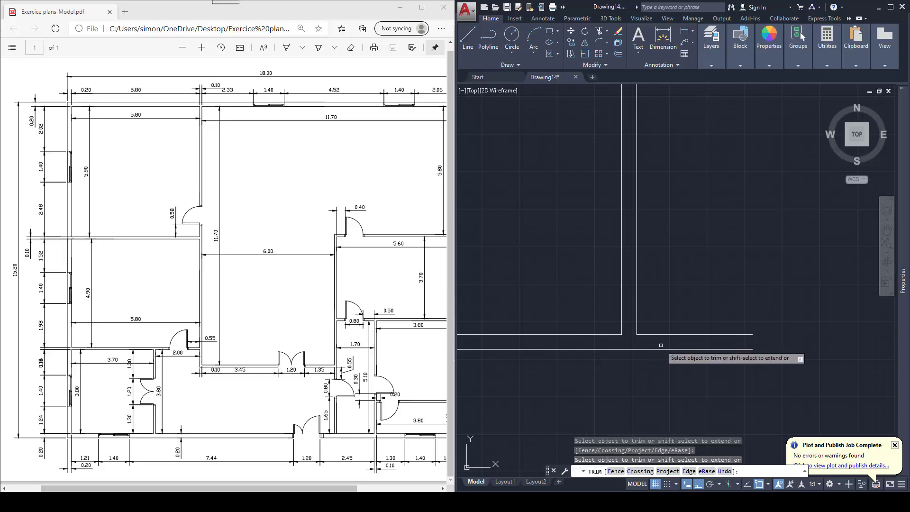
key(Escape)
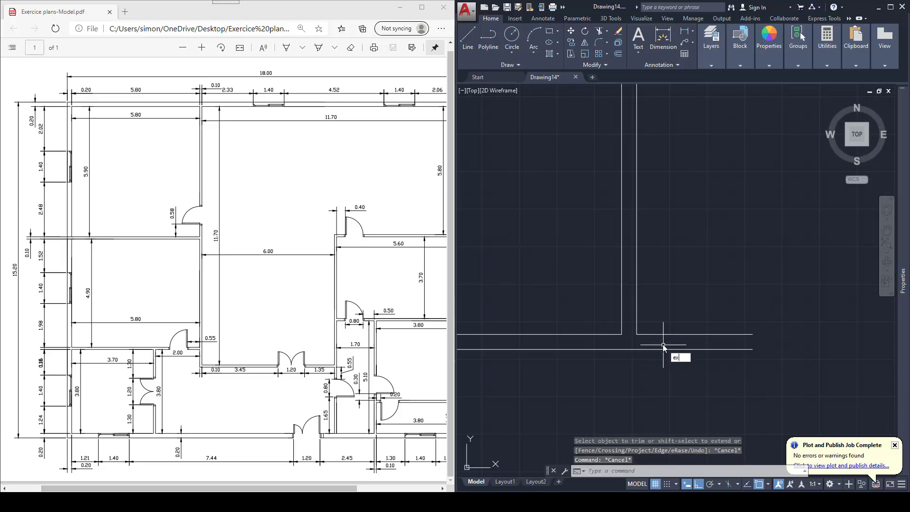
- Extend the right vertical partition line down to the bottom line of the lower horizontal partition
text(ex)
key(Return)
key(Return)
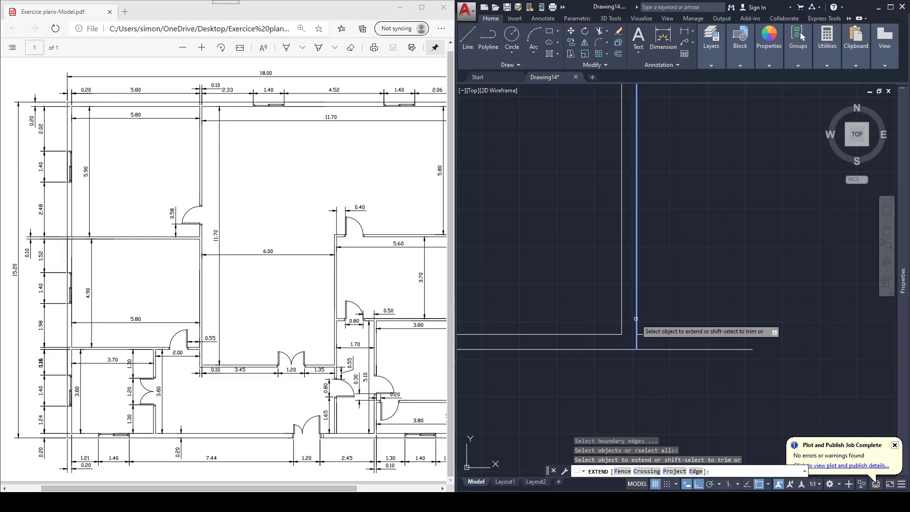
key(Escape)
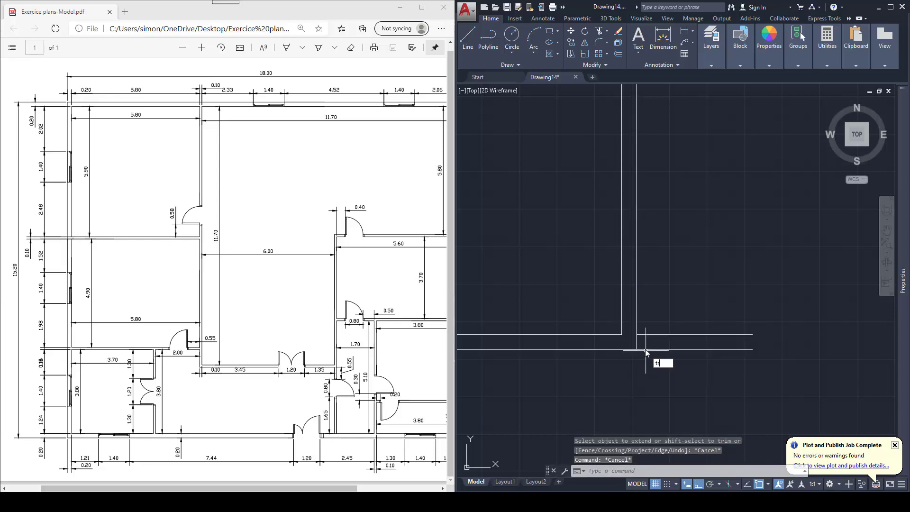
- Trim the lower partition's bottom line at the outer corner and delete the leftover top-line stub beyond the vertical partition
text(tr)
key(Return)
click(664, 350)
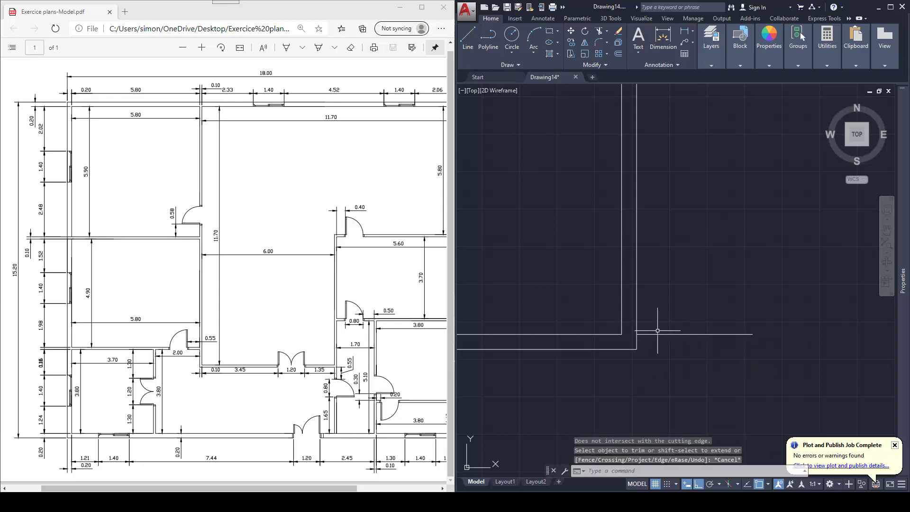
click(658, 334)
key(Delete)
scroll(679, 314, down, 3)
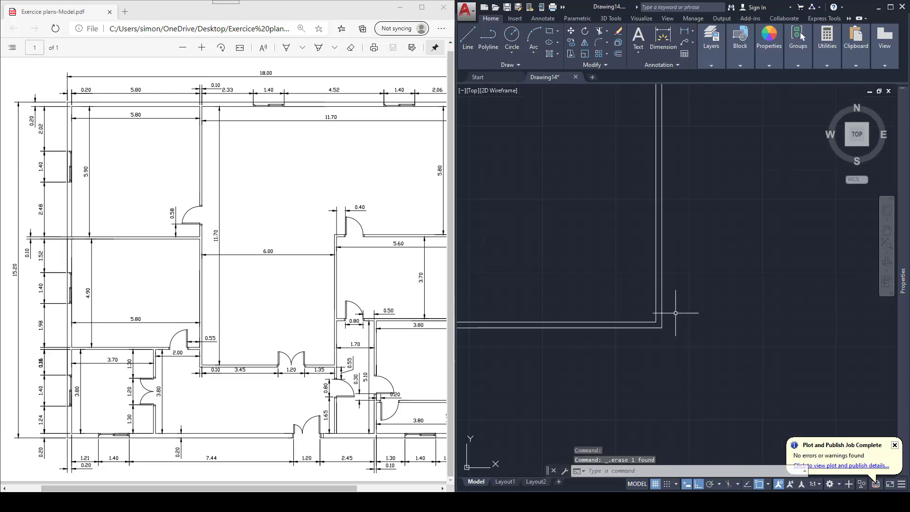
scroll(675, 313, down, 3)
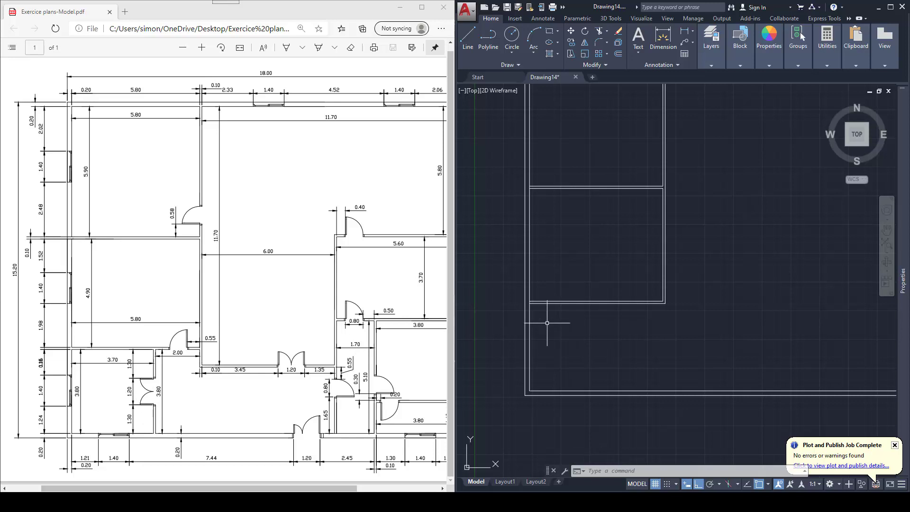
- Draw a line 3700 mm right from where the lower partition's underside meets the left wall, continuing vertically down past the bottom wall
key(Delete)
key(Escape)
text(l)
key(Return)
scroll(543, 311, up, 3)
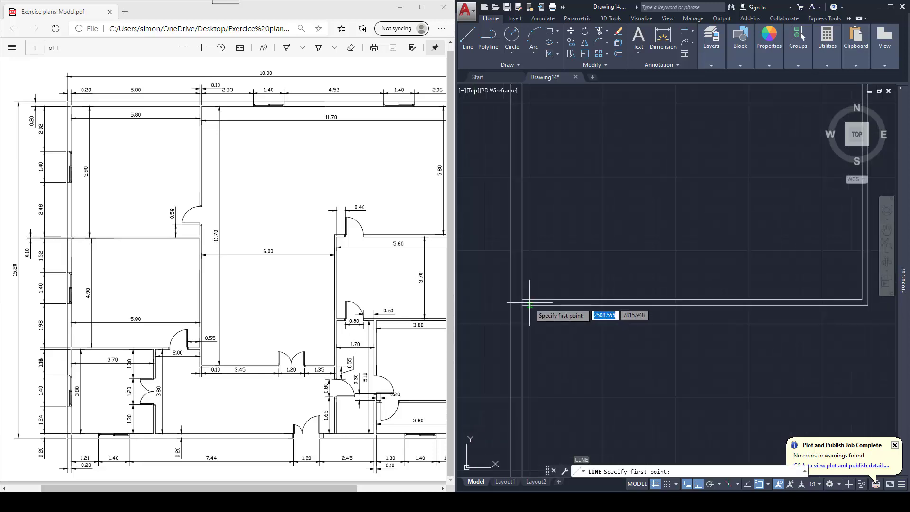
click(522, 305)
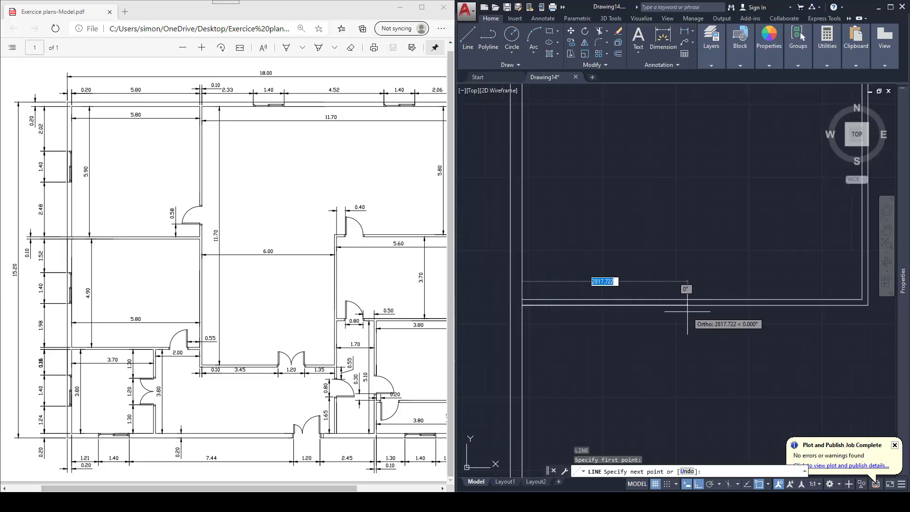
text(3700)
key(Return)
scroll(687, 311, down, 3)
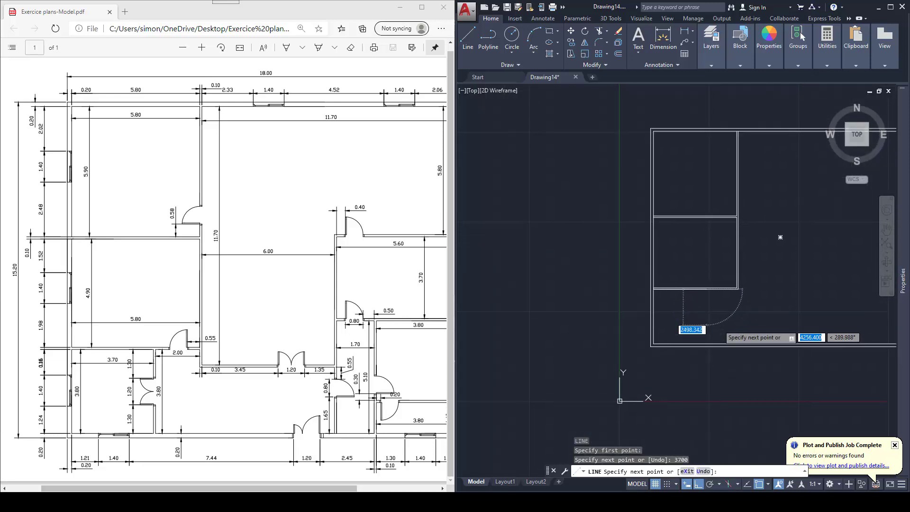
click(707, 361)
key(Escape)
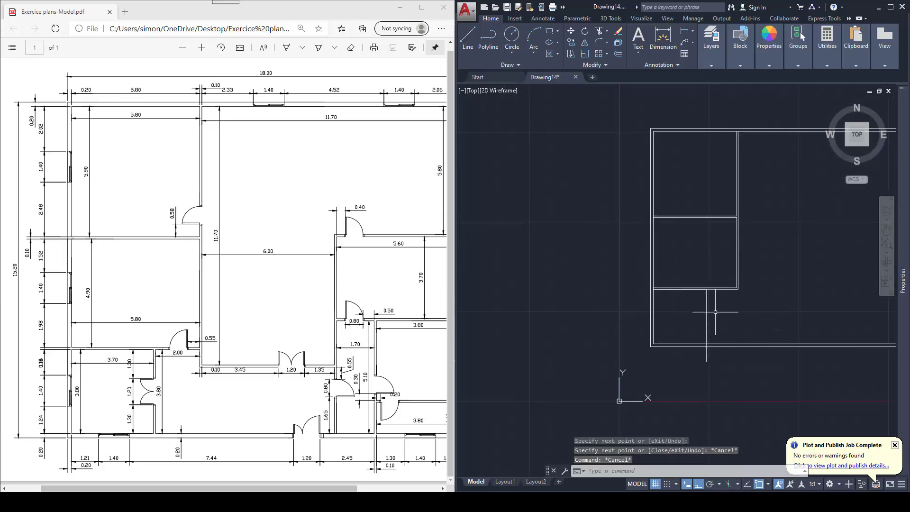
- Offset the vertical line below the lower partition 100 mm to the right to form the bottom-left room's wall
text(o)
key(Return)
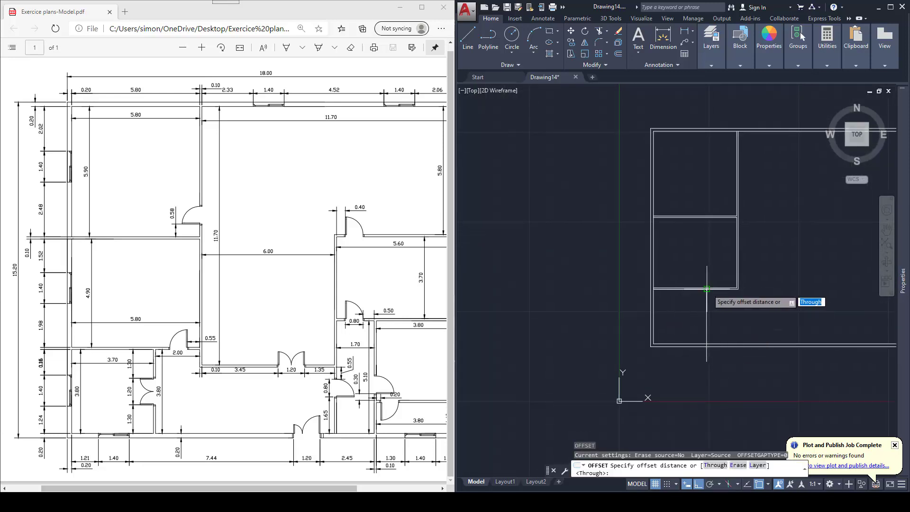
text(100)
key(Return)
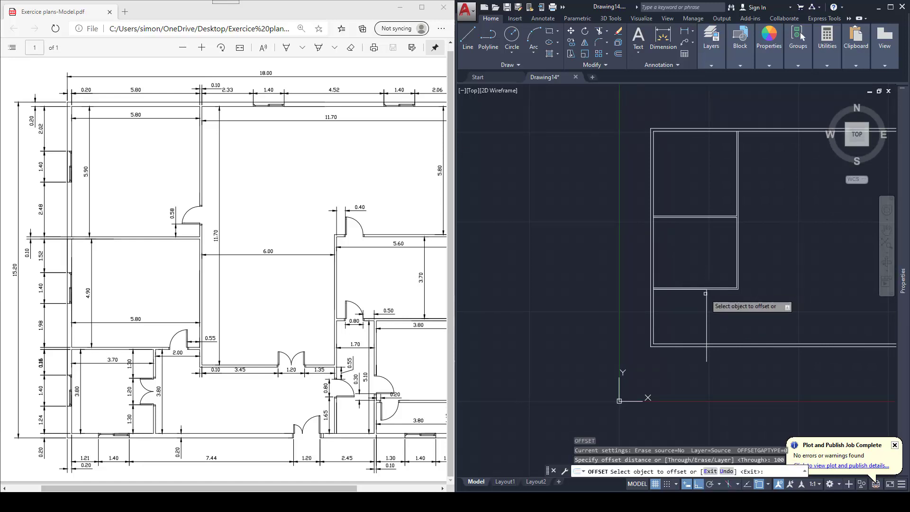
click(705, 294)
click(712, 297)
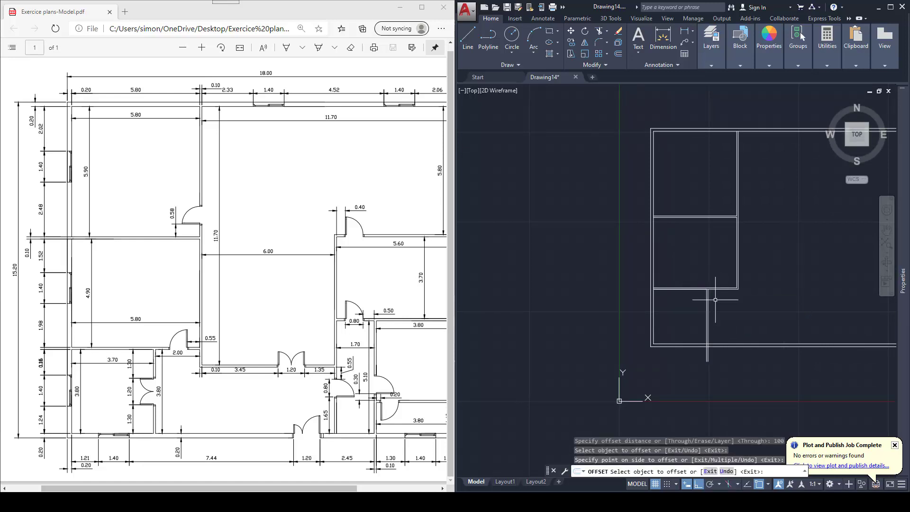
- Trim the bottom wall's inner line between the bottom-left room's partition lines, and trim those partition lines within the wall thickness
key(Escape)
scroll(708, 302, up, 2)
middle_drag(707, 301, 679, 294)
key(Return)
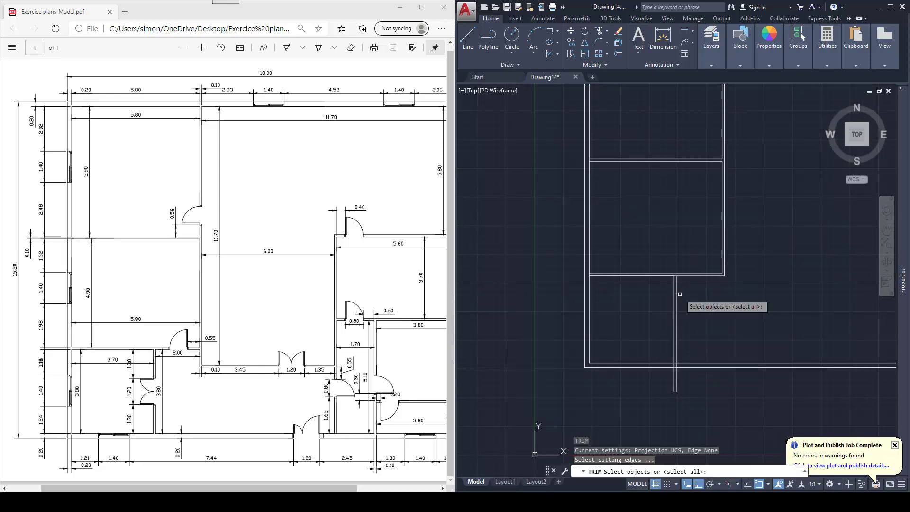
key(Return)
scroll(676, 363, up, 3)
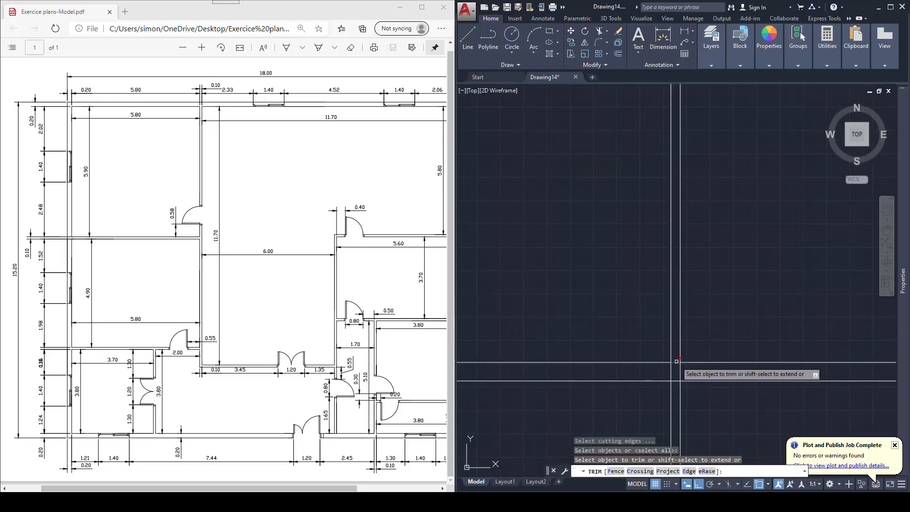
click(676, 362)
click(690, 372)
click(660, 368)
scroll(677, 370, down, 4)
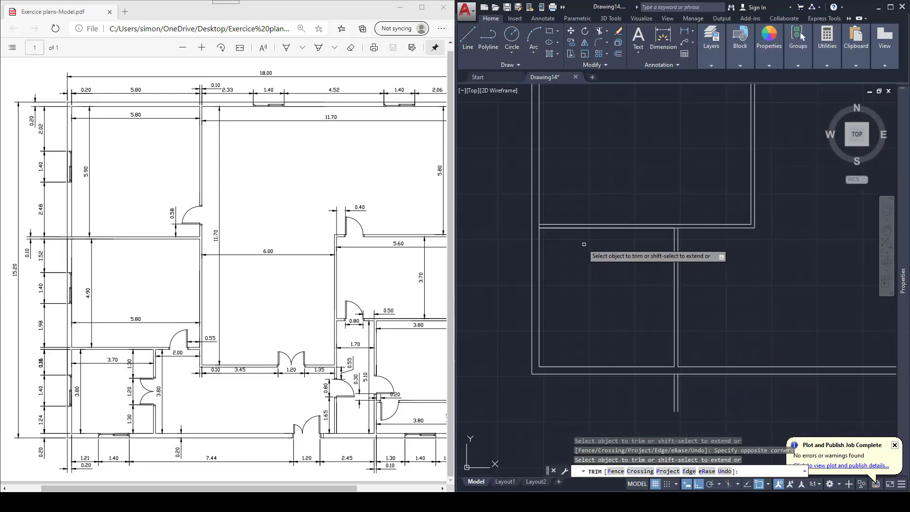
- Trim the left exterior wall's inner line where the lower and upper horizontal partitions meet it
scroll(551, 230, up, 5)
click(514, 216)
click(501, 213)
scroll(545, 227, down, 5)
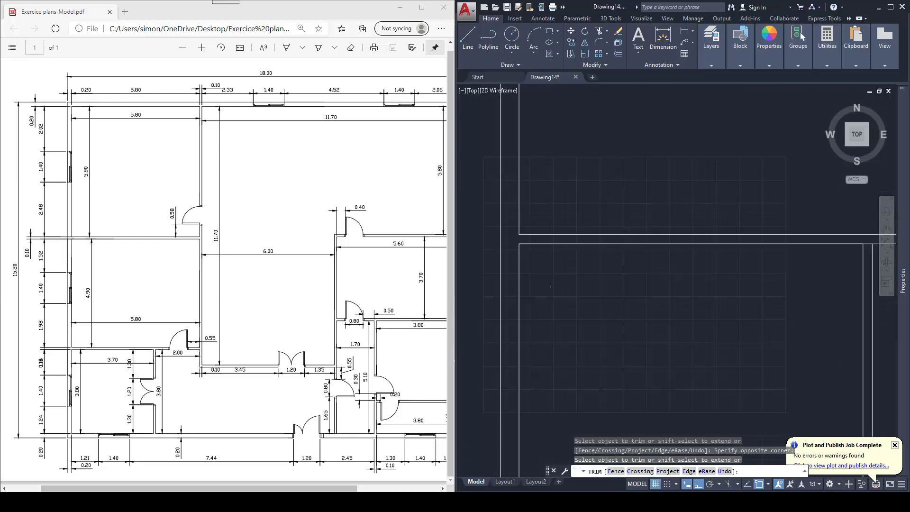
scroll(545, 149, up, 6)
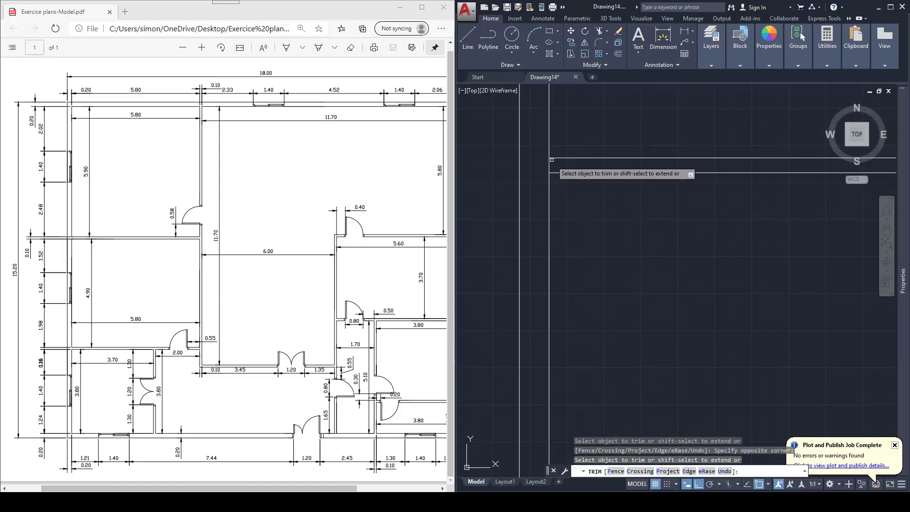
click(554, 165)
click(545, 165)
scroll(556, 199, down, 4)
scroll(575, 163, down, 5)
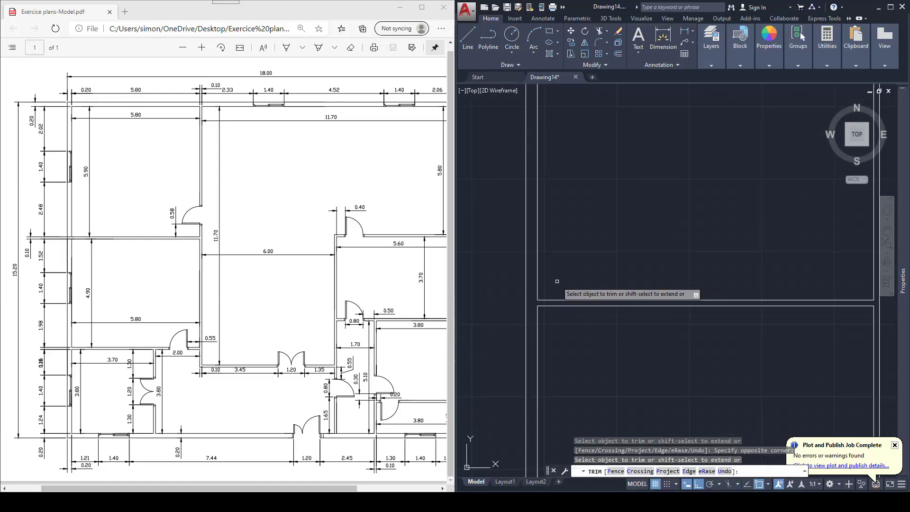
- Trim the top exterior wall's inner line between the two lines of the long vertical partition
scroll(654, 156, up, 6)
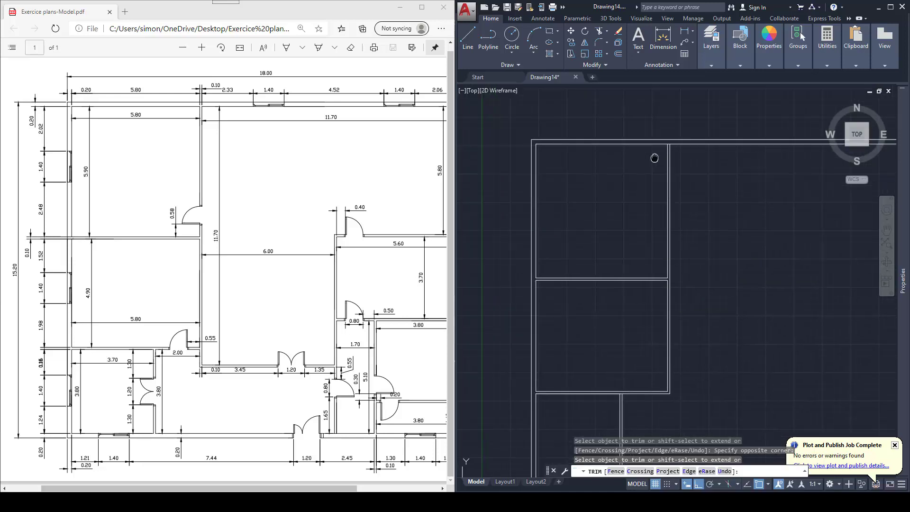
click(638, 235)
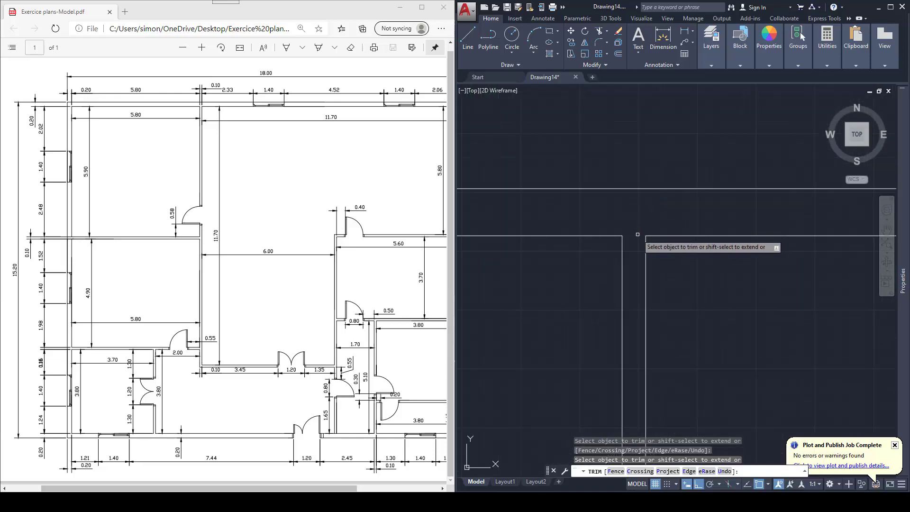
scroll(638, 229, down, 6)
middle_drag(657, 293, 674, 226)
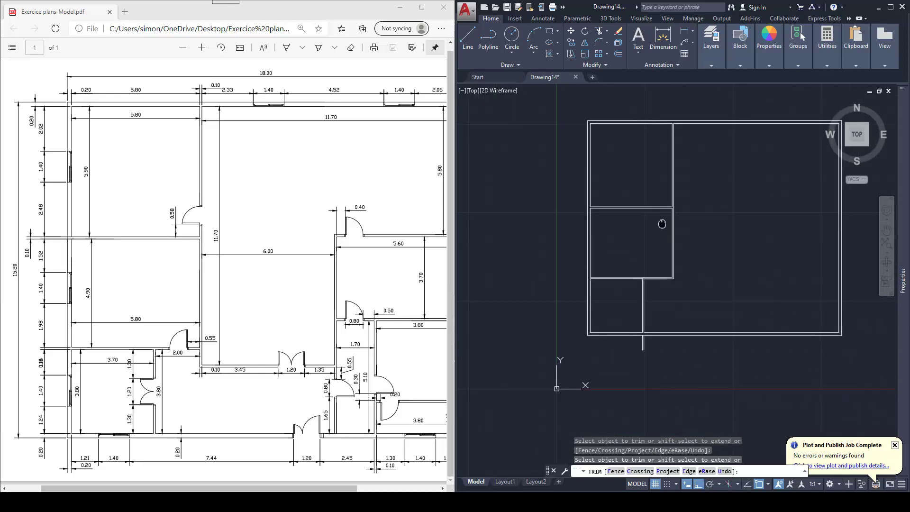
- Delete the two leftover vertical partition stubs below the bottom exterior wall
scroll(630, 335, up, 4)
click(643, 350)
click(621, 340)
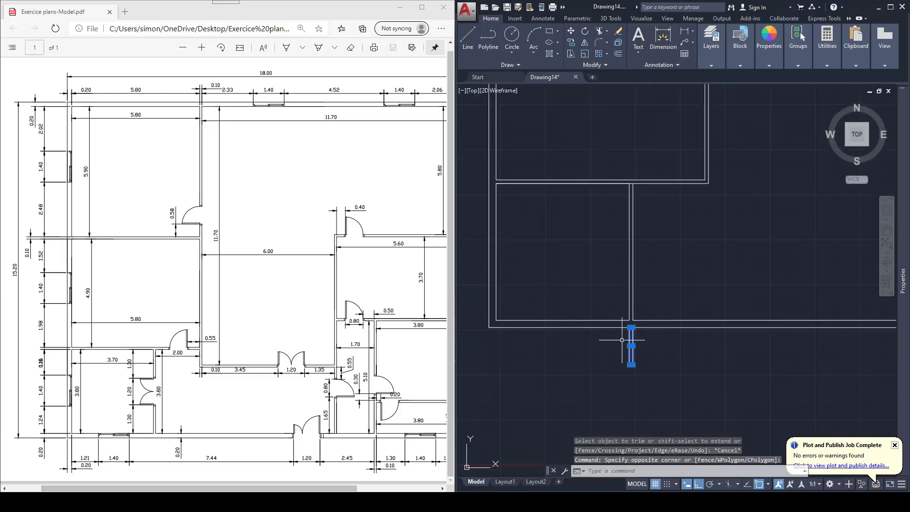
key(Delete)
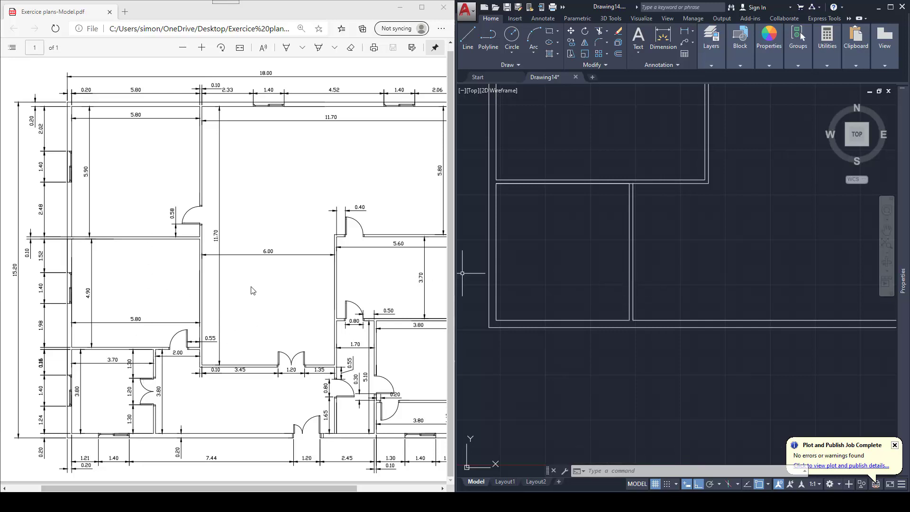
- Examine the right half of the floor plan in the reference PDF and return to the drawing's right side
click(285, 270)
ctrl+scroll(248, 272, down, 3)
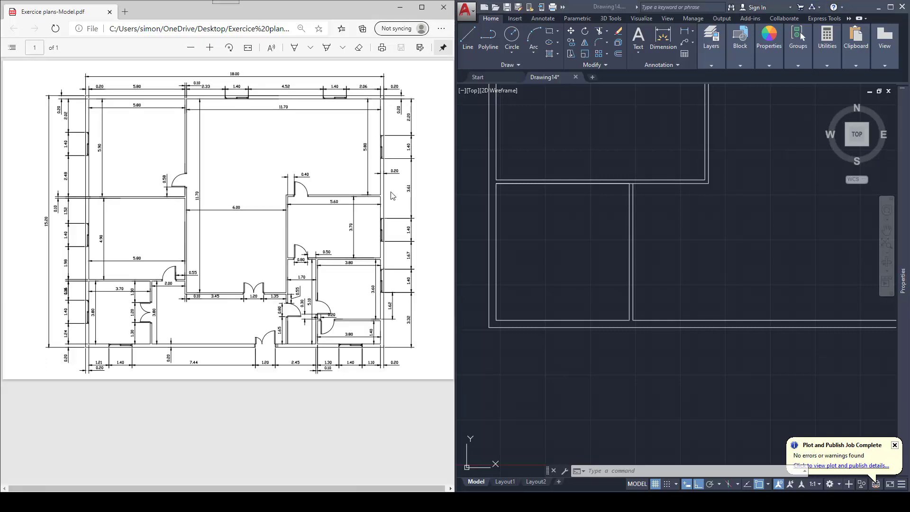
ctrl+scroll(392, 196, up, 4)
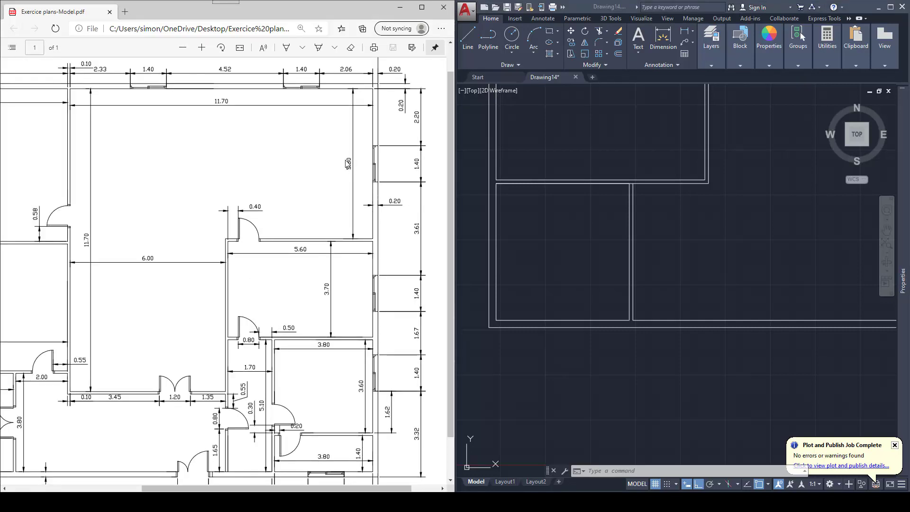
scroll(558, 262, down, 5)
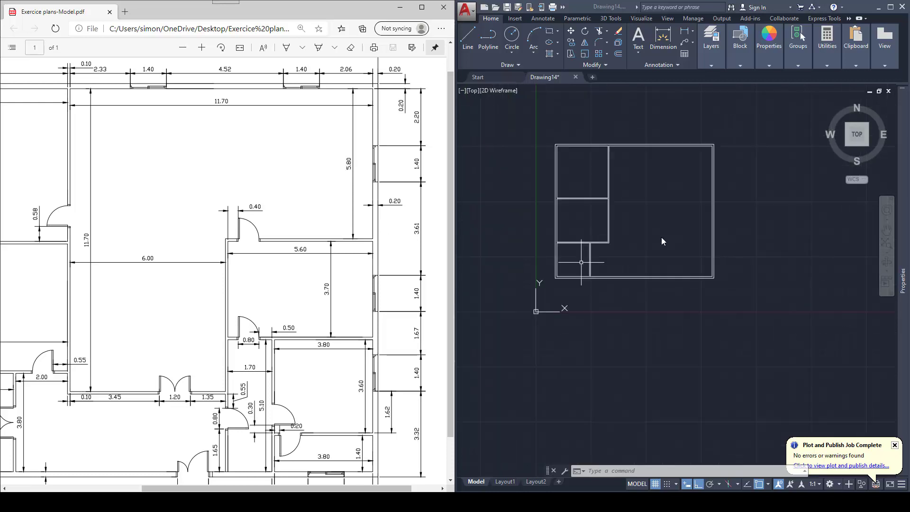
scroll(710, 173, up, 2)
middle_drag(710, 173, 719, 209)
key(Escape)
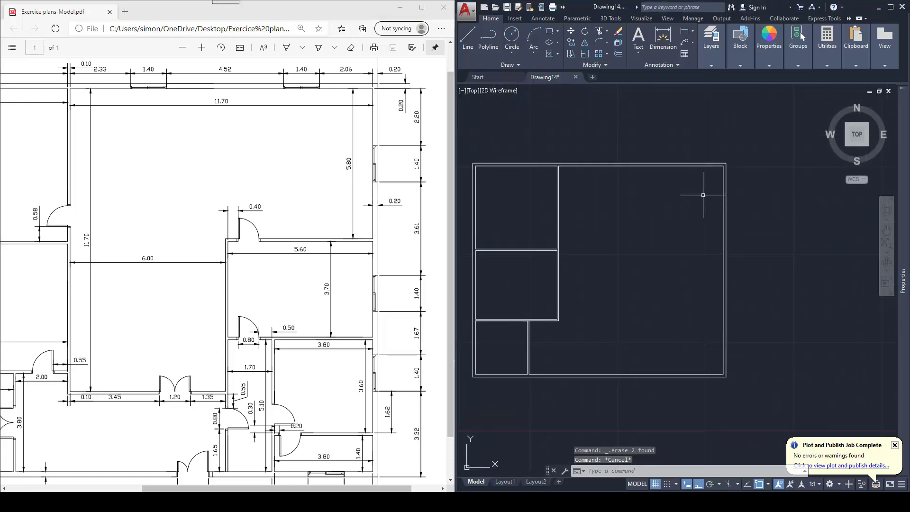
- Draw a line 5800 mm down from the top-right inner wall corner, continuing horizontally left for the first right-hand partition
key(l)
key(Return)
scroll(722, 165, up, 2)
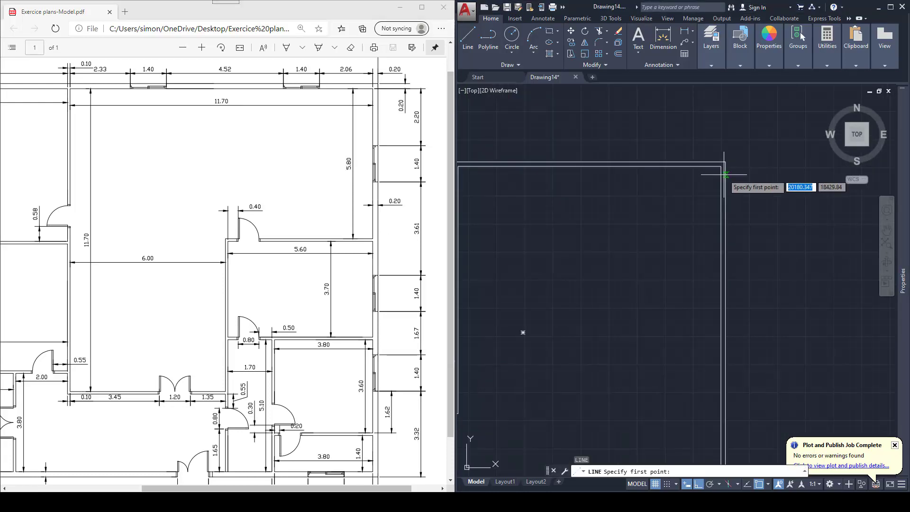
click(721, 165)
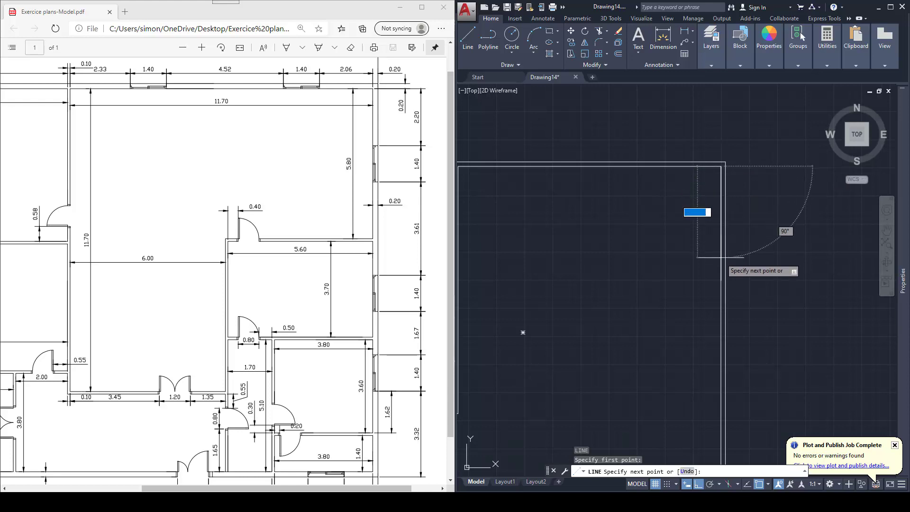
text(5800)
key(Return)
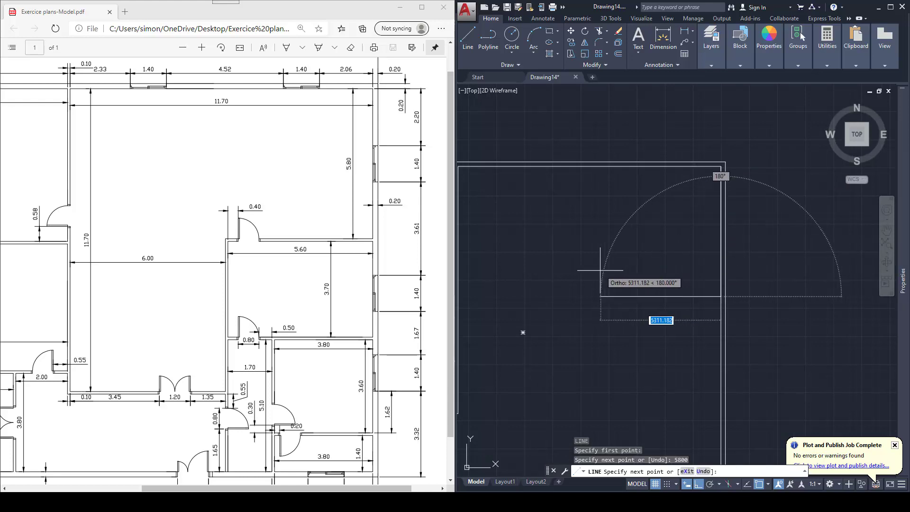
click(585, 275)
key(Escape)
middle_drag(665, 272, 659, 258)
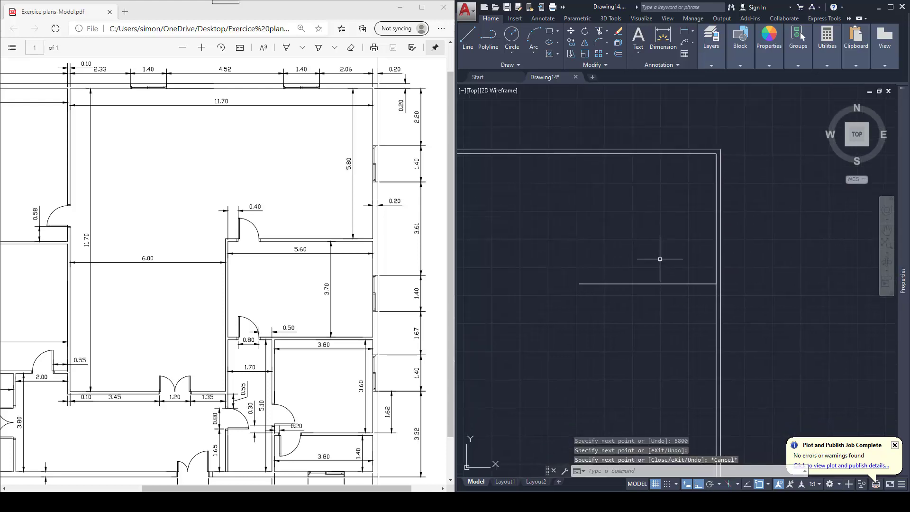
- Delete the 5800 mm vertical helper line along the right exterior wall's inner face
click(715, 240)
key(Delete)
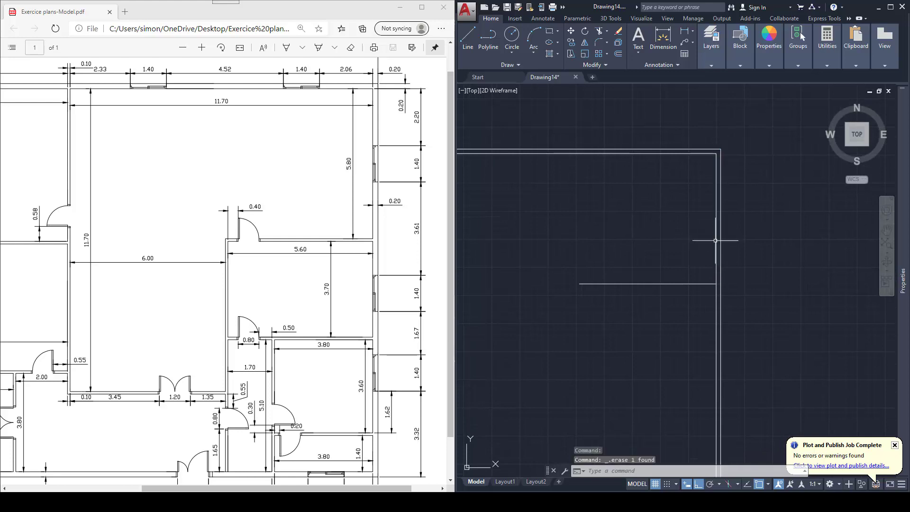
middle_drag(620, 248, 623, 237)
key(Escape)
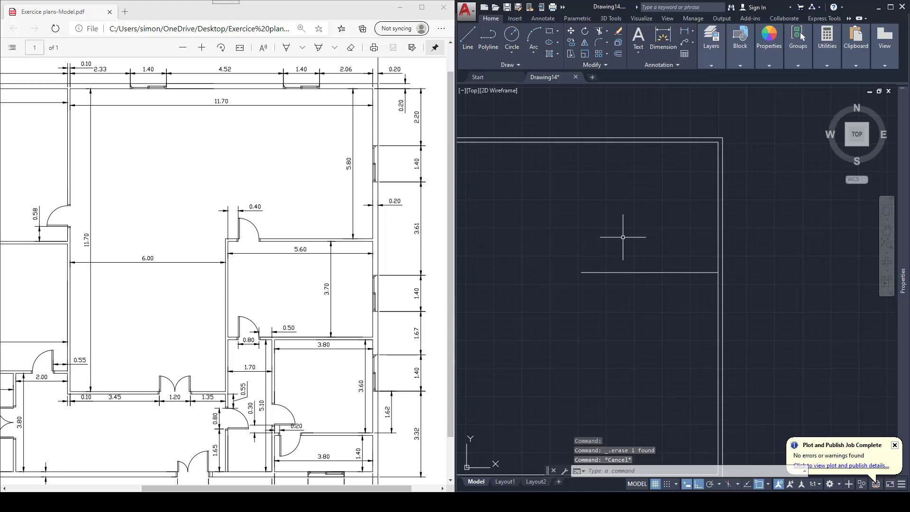
- Offset the horizontal line at the right wall 100 mm downward to form the first right-hand partition
text(o)
key(Return)
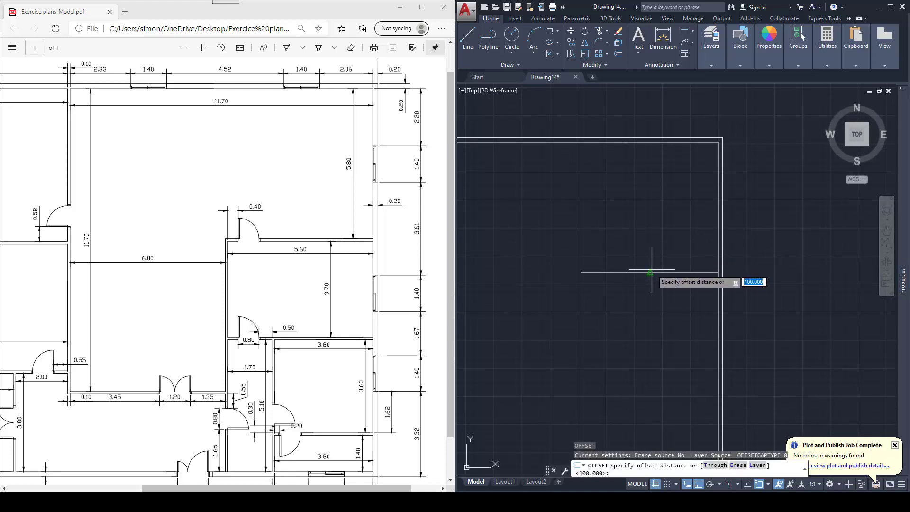
key(Return)
click(645, 272)
click(645, 286)
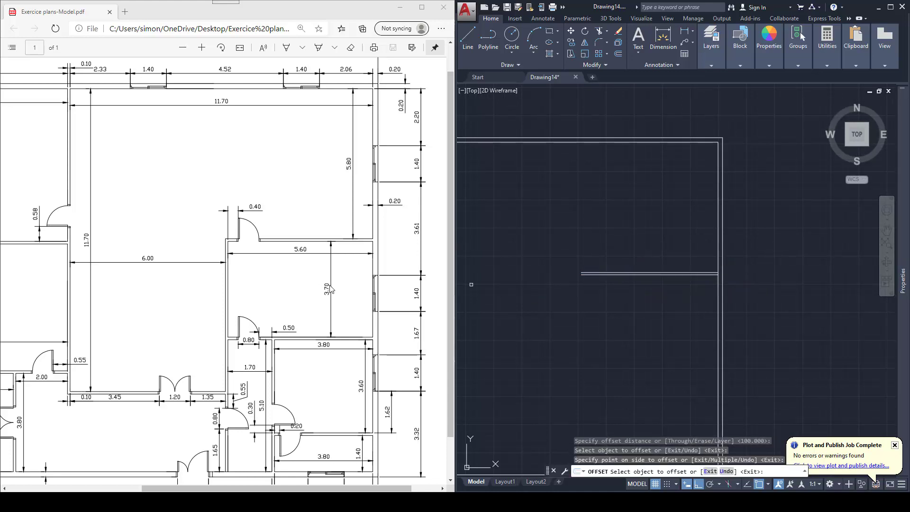
key(Return)
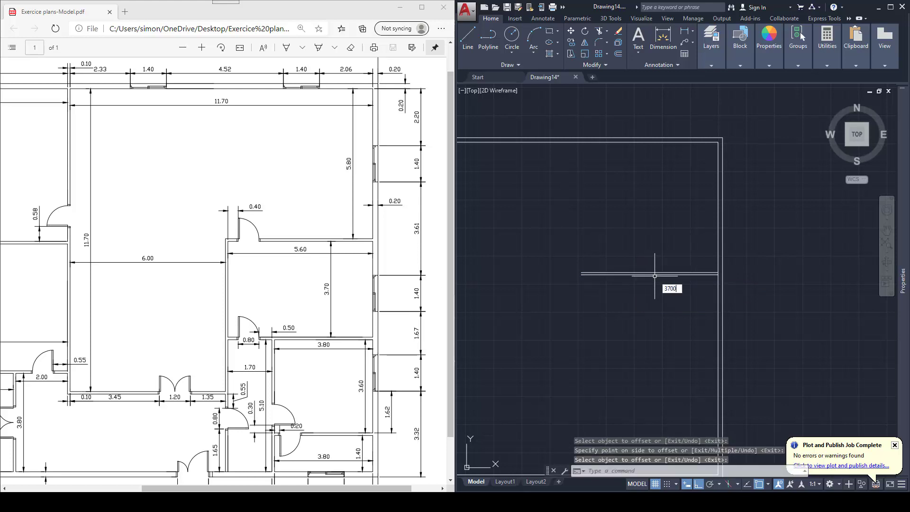
- Offset the first right-hand partition's bottom line 3700 mm down, and offset the resulting line 100 mm down to form the second partition
text(3700)
key(Return)
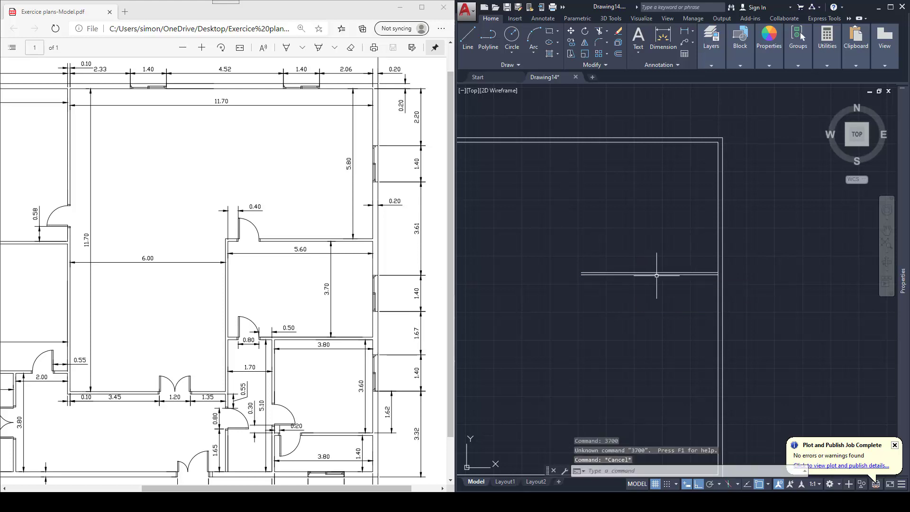
key(Return)
text(37)
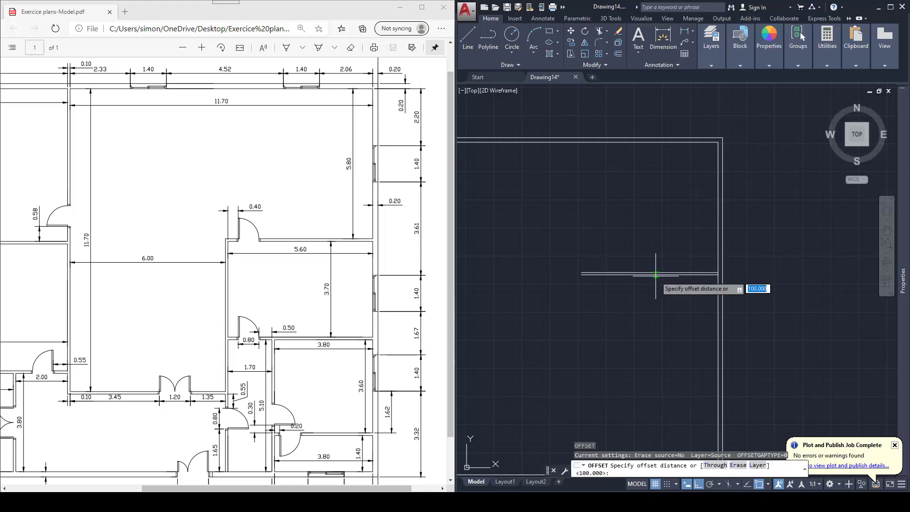
text(00)
key(Return)
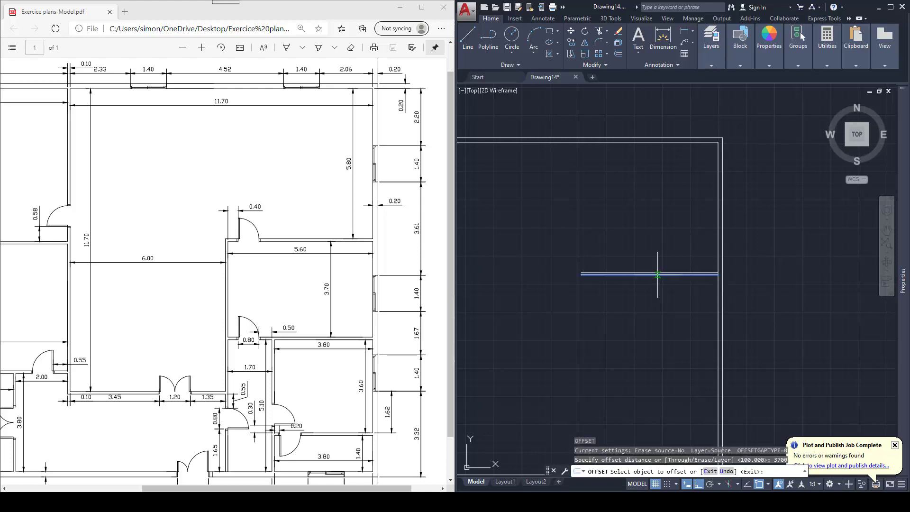
click(656, 274)
click(656, 332)
middle_drag(656, 333, 667, 255)
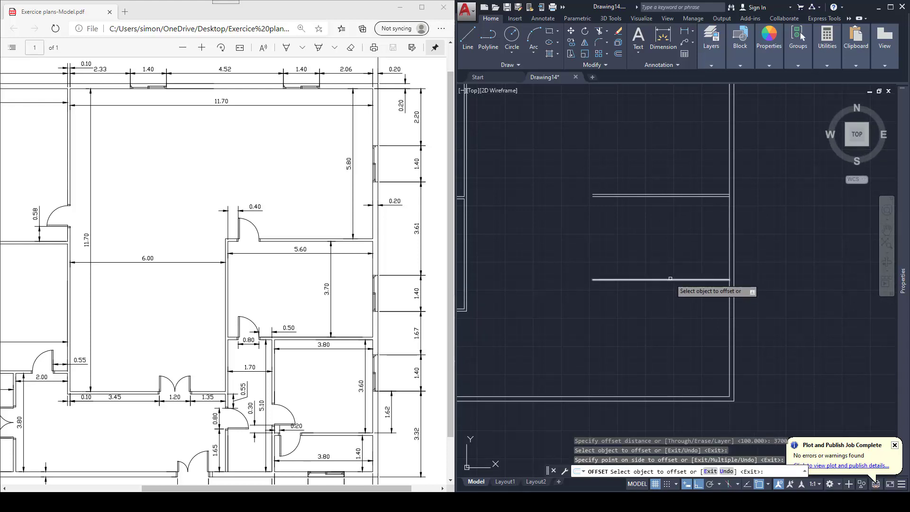
click(671, 280)
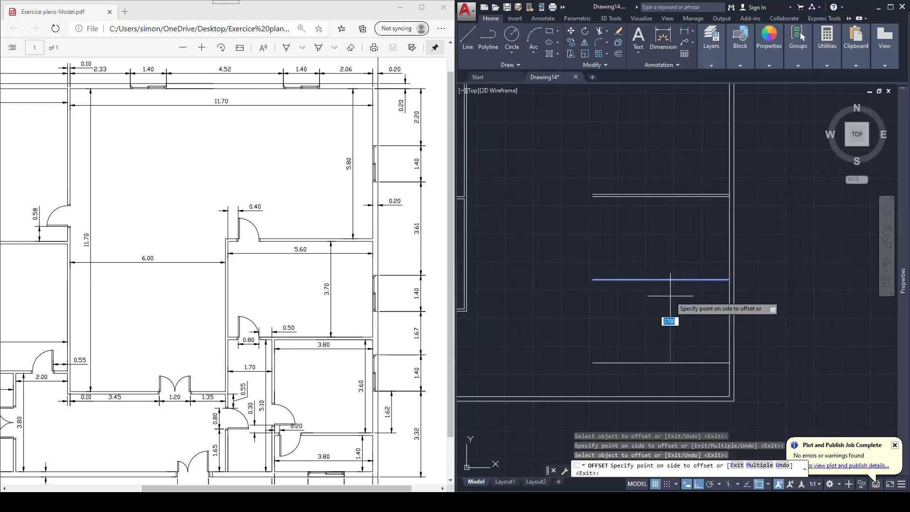
key(Return)
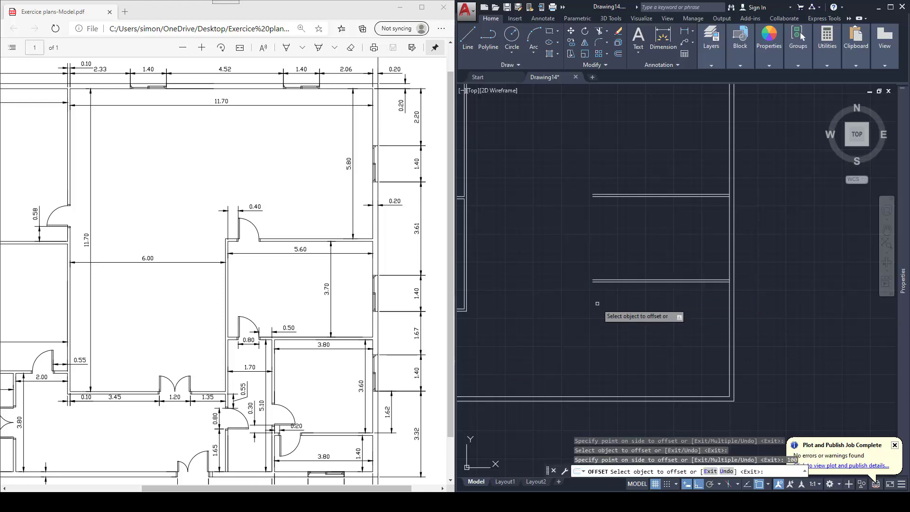
- Offset the second right-hand partition's bottom line 3600 mm down, and offset the resulting line 100 mm down to form the third partition
click(653, 281)
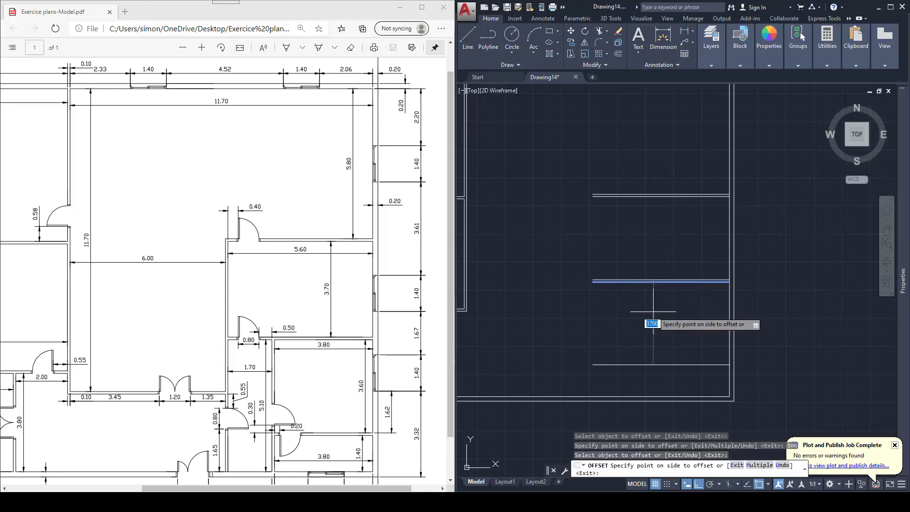
text(3600)
key(Return)
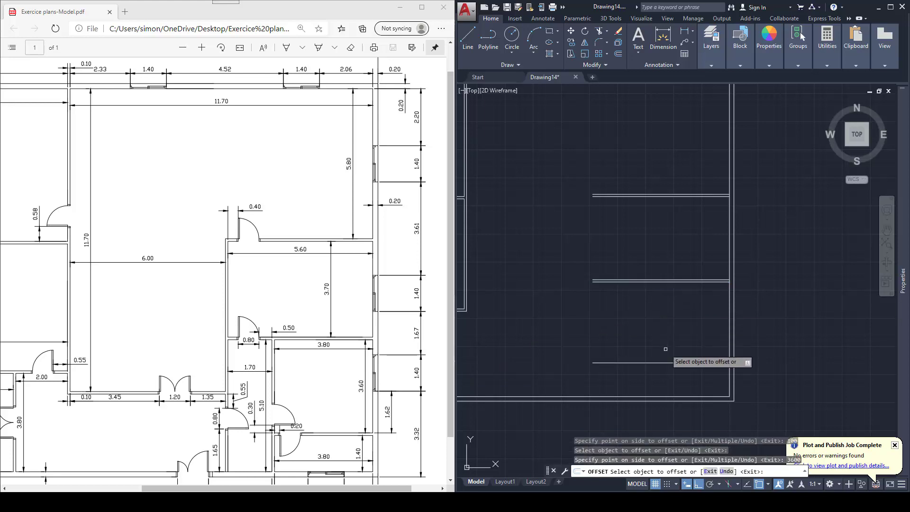
click(671, 363)
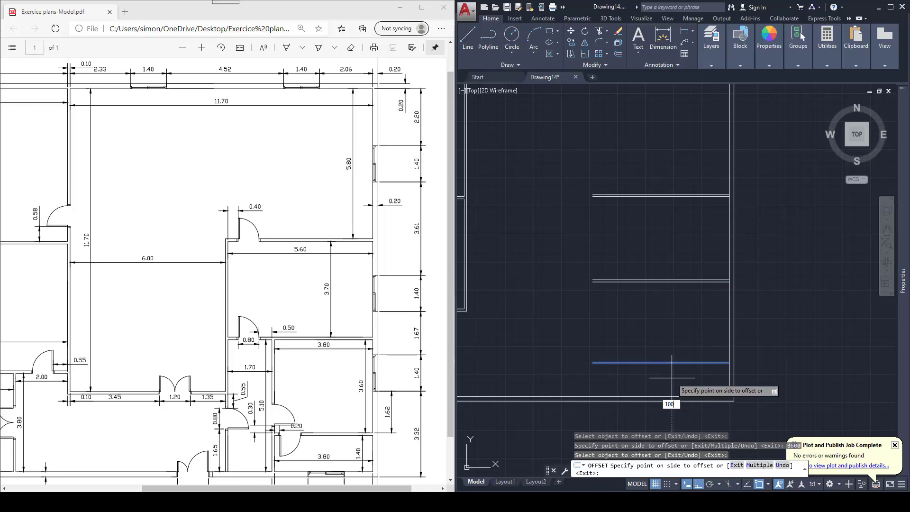
key(Return)
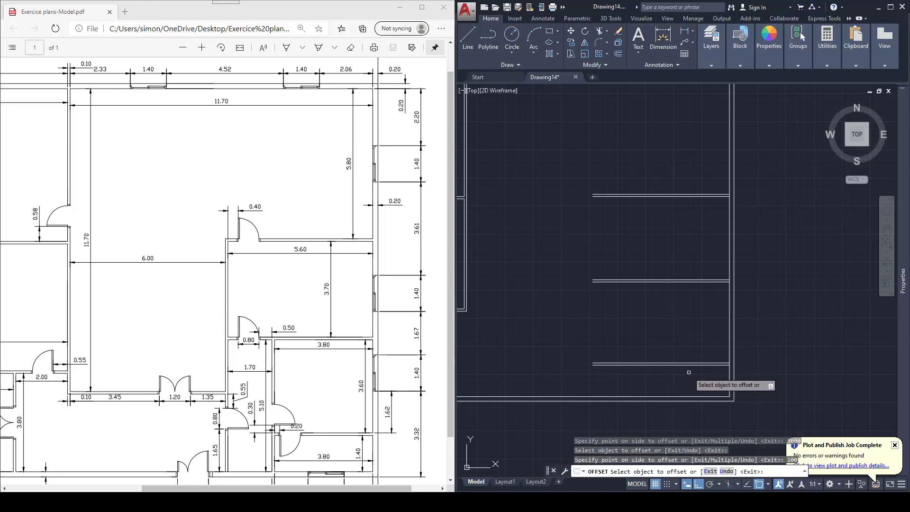
- Offset the third right-hand partition's bottom line 1400 mm down to check it against the lower exterior wall, and delete the resulting line
click(687, 364)
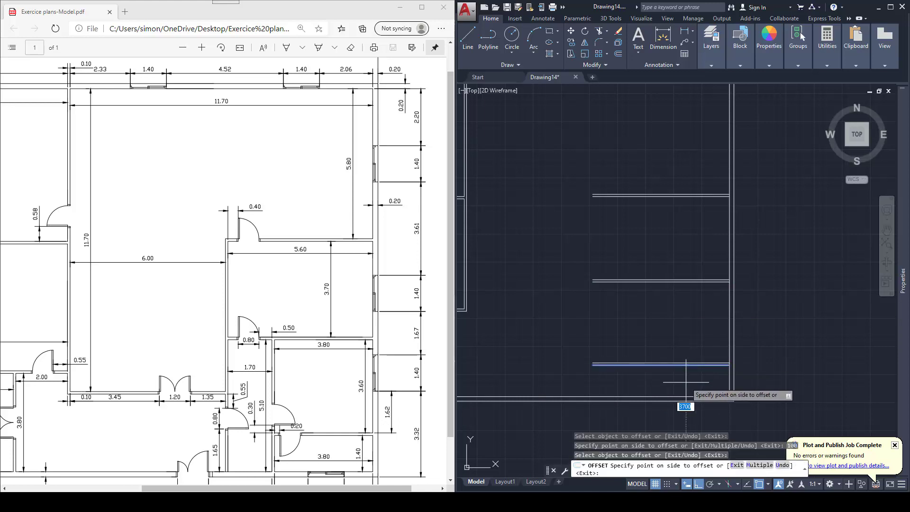
key(Return)
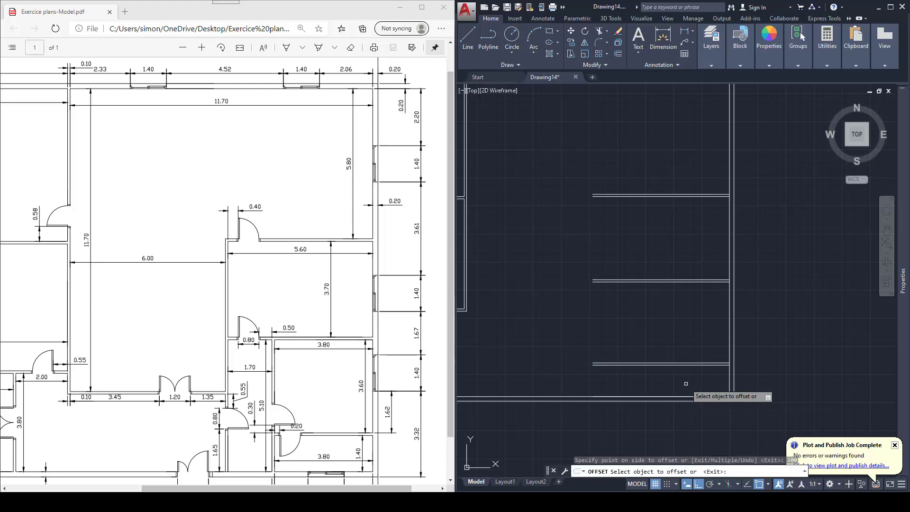
key(Escape)
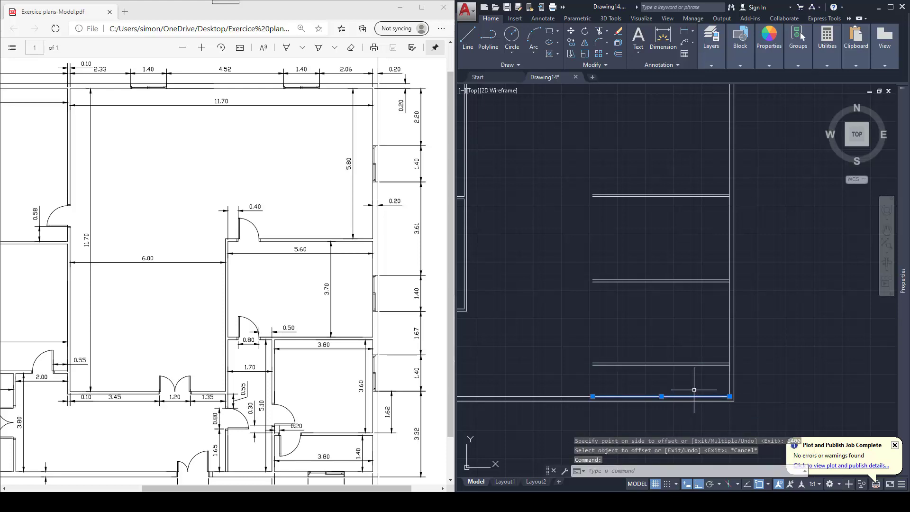
key(Escape)
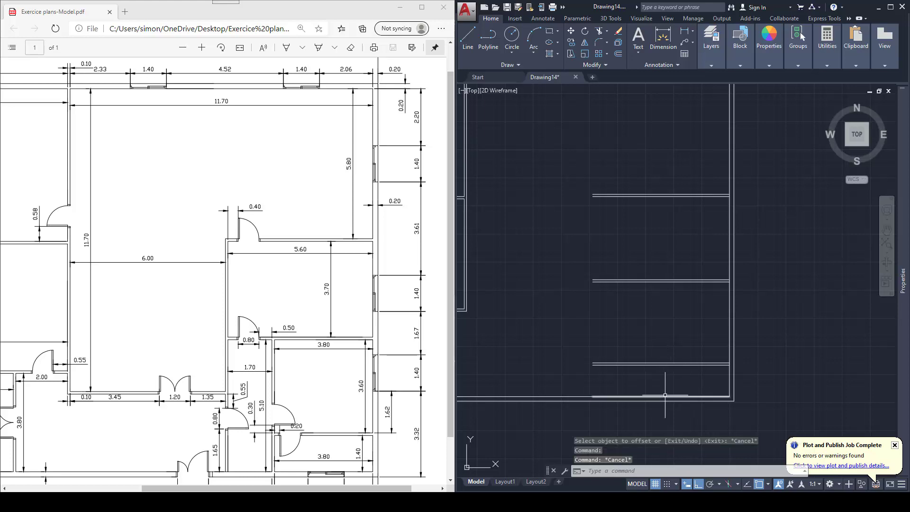
click(665, 395)
key(Delete)
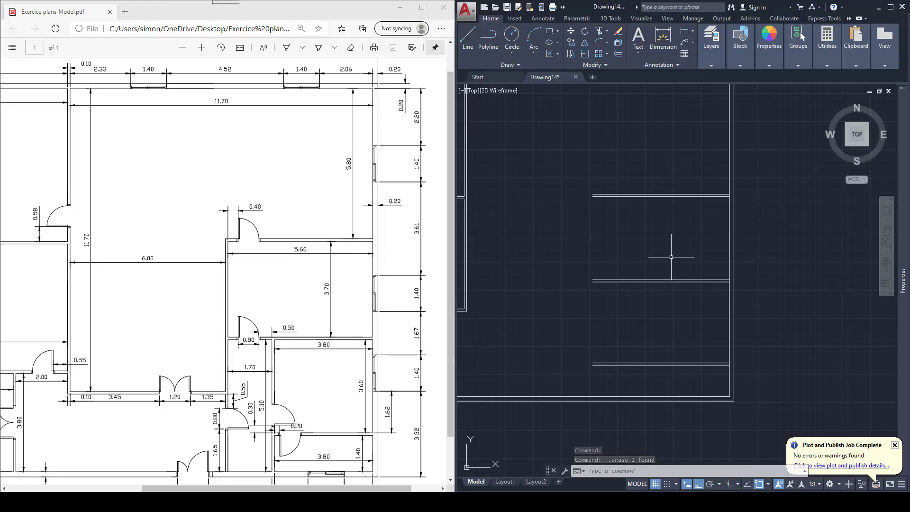
middle_drag(726, 230, 732, 271)
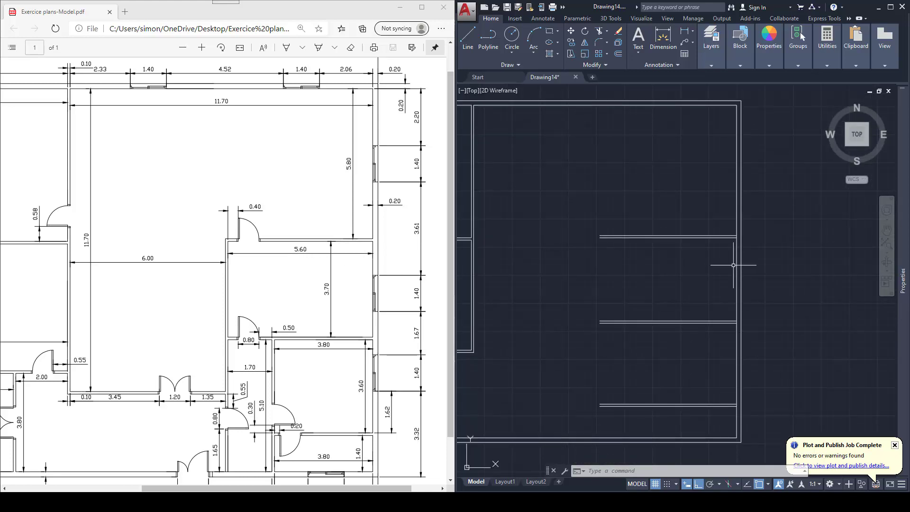
key(Escape)
text(o)
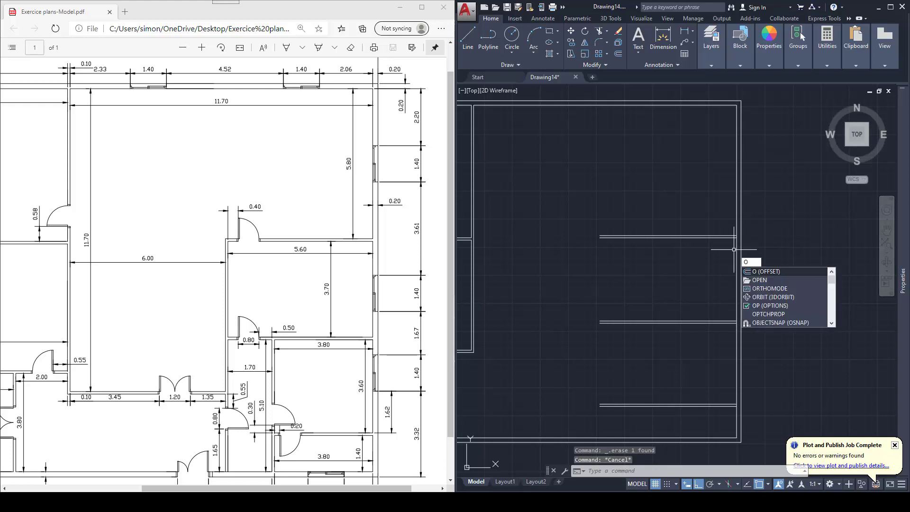
key(Escape)
key(Escape)
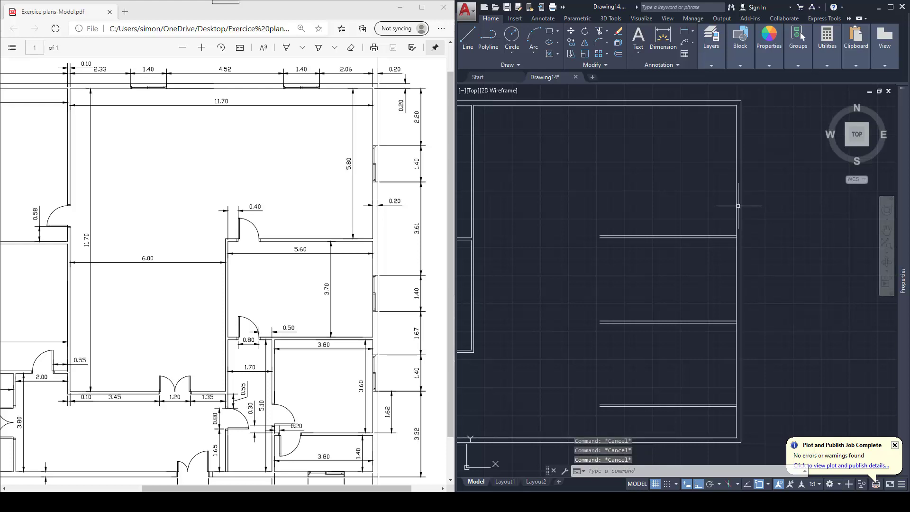
- Draw a line 5600 mm left from the right exterior wall along the first partition's top line, continuing straight down past the lower exterior wall
text(l)
key(Return)
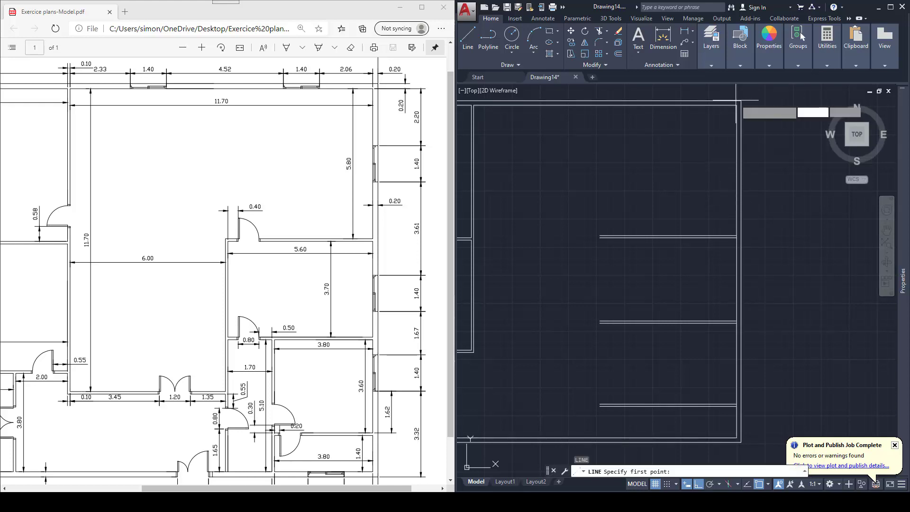
click(736, 233)
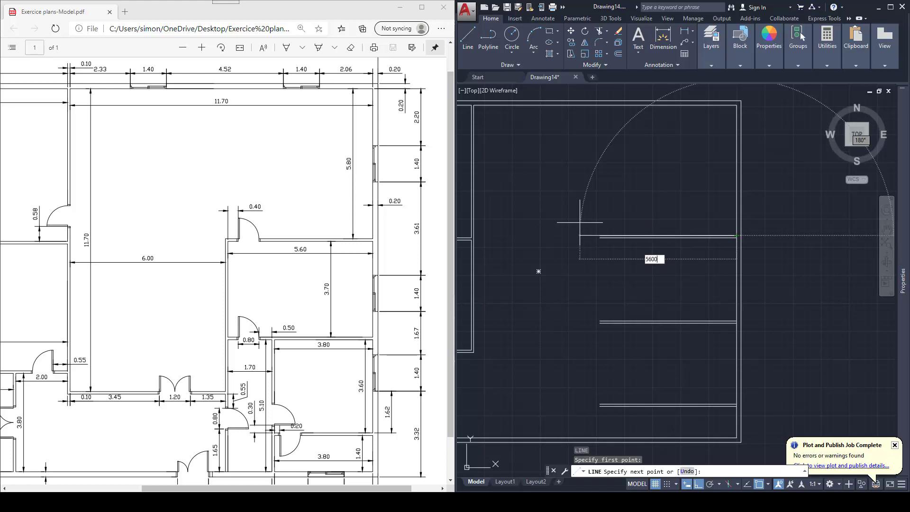
text(5600)
key(Return)
middle_drag(610, 343, 607, 253)
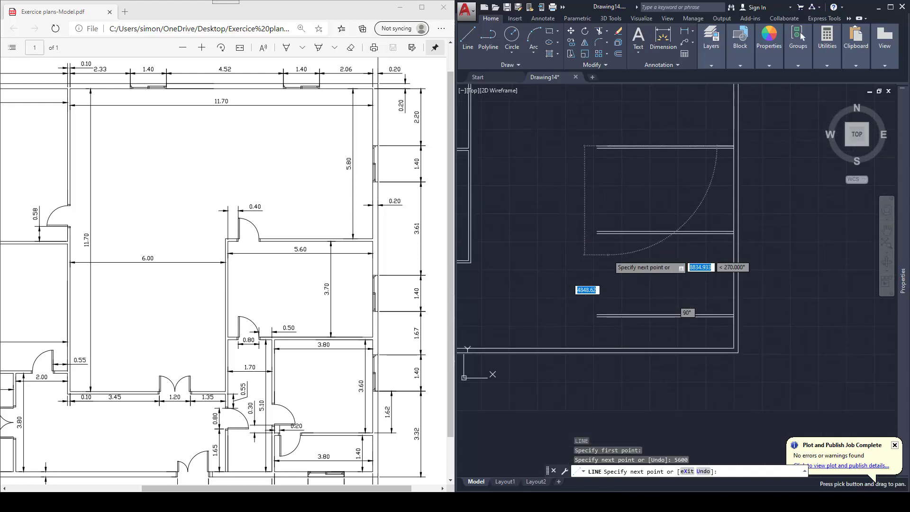
scroll(609, 274, down, 2)
middle_drag(610, 287, 610, 263)
click(627, 326)
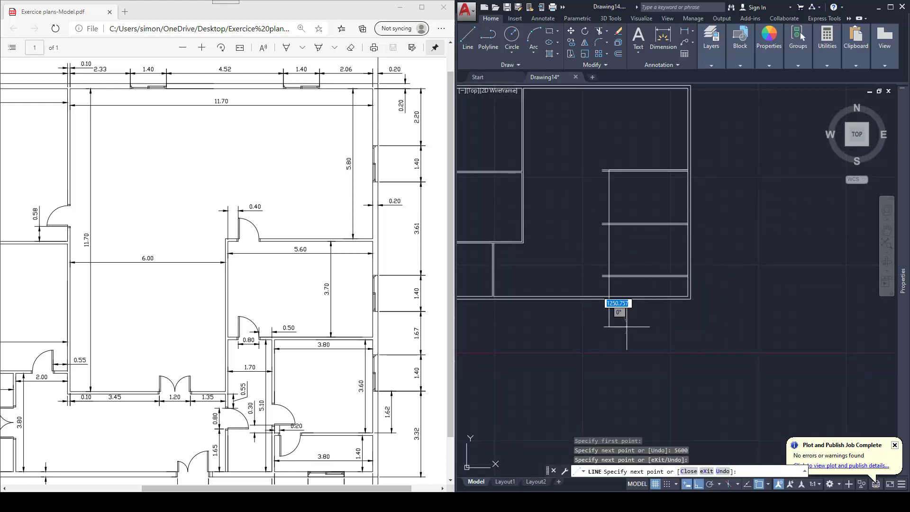
key(Escape)
key(Escape)
- Offset the new vertical line 100 mm to the left to form the vertical partition
text(o)
key(Return)
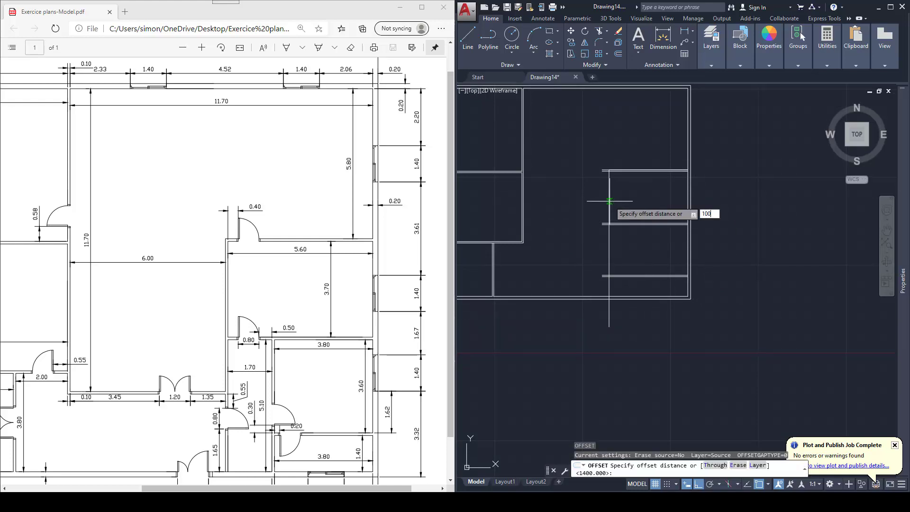
key(Return)
click(609, 200)
click(603, 200)
key(Escape)
- Trim the overlapping line segments where the vertical partition meets the first right-hand partition
scroll(612, 176, up, 2)
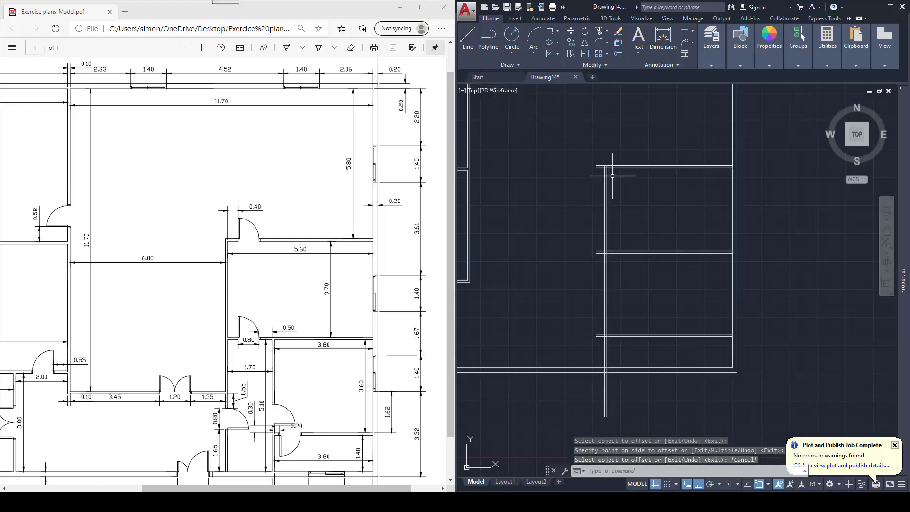
key(Escape)
key(Return)
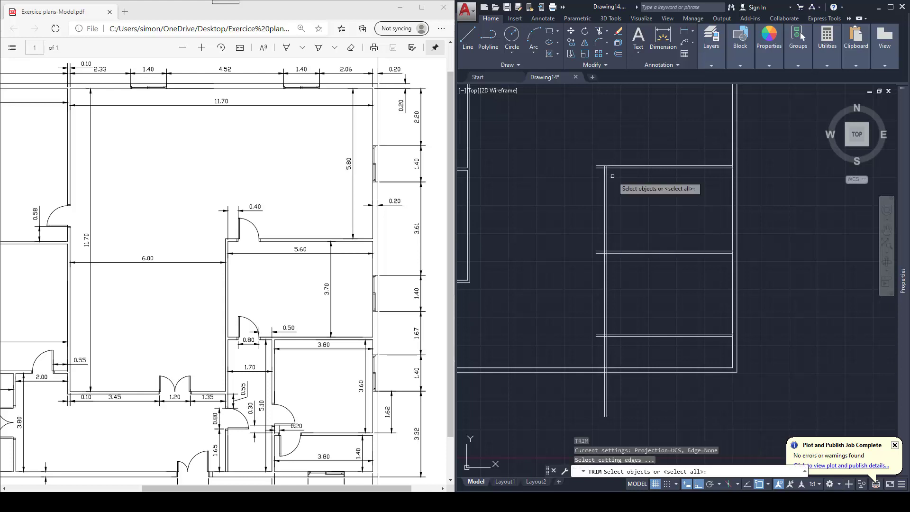
scroll(613, 171, up, 3)
key(Return)
scroll(611, 166, up, 2)
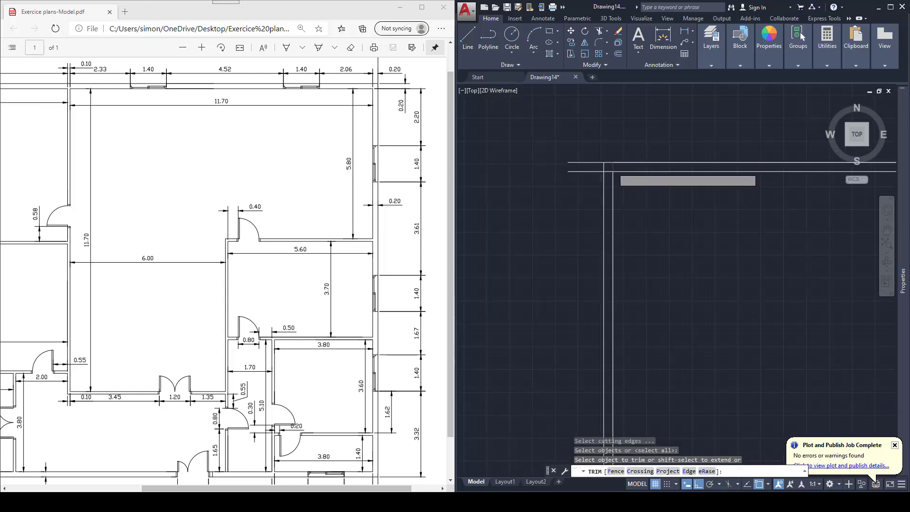
drag(608, 161, 604, 164)
click(604, 165)
click(604, 178)
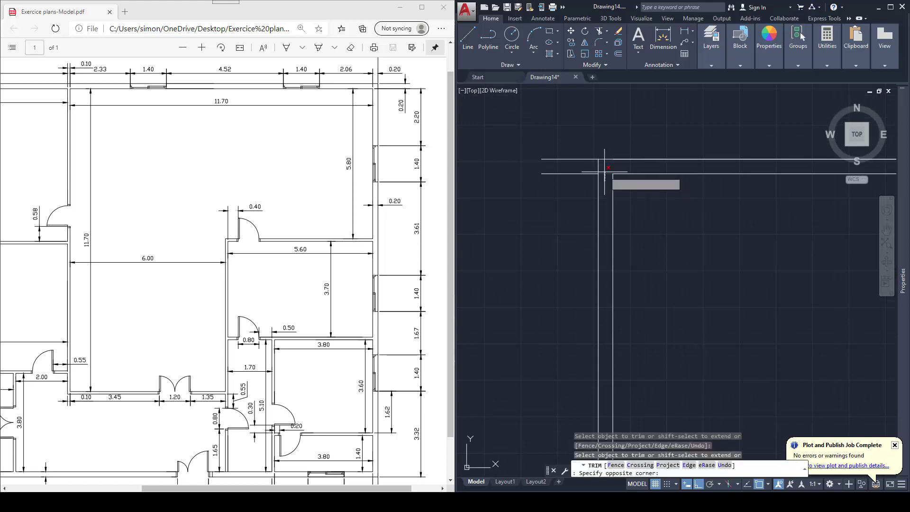
click(604, 171)
- Trim the crossing line segments where the vertical partition meets the second right-hand partition
scroll(604, 171, down, 2)
middle_drag(633, 271, 630, 145)
scroll(630, 149, down, 2)
scroll(623, 285, up, 5)
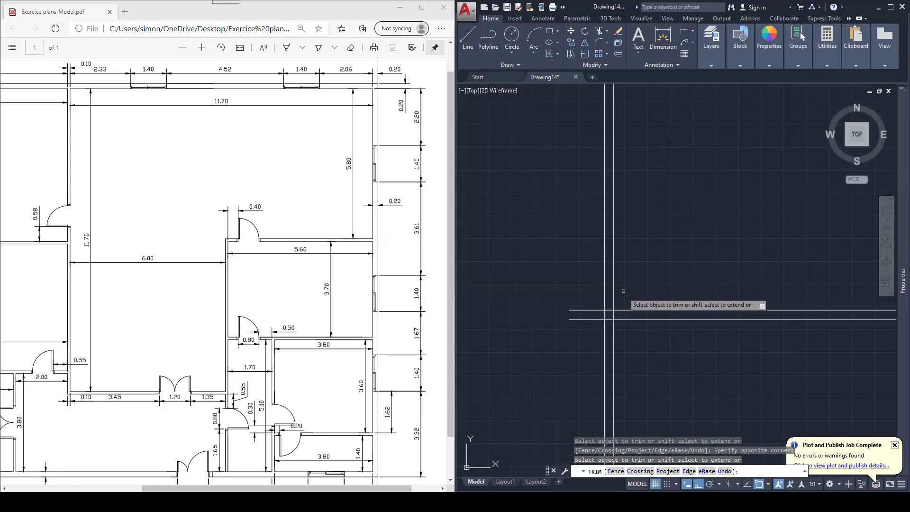
click(610, 308)
click(592, 310)
click(592, 310)
click(591, 299)
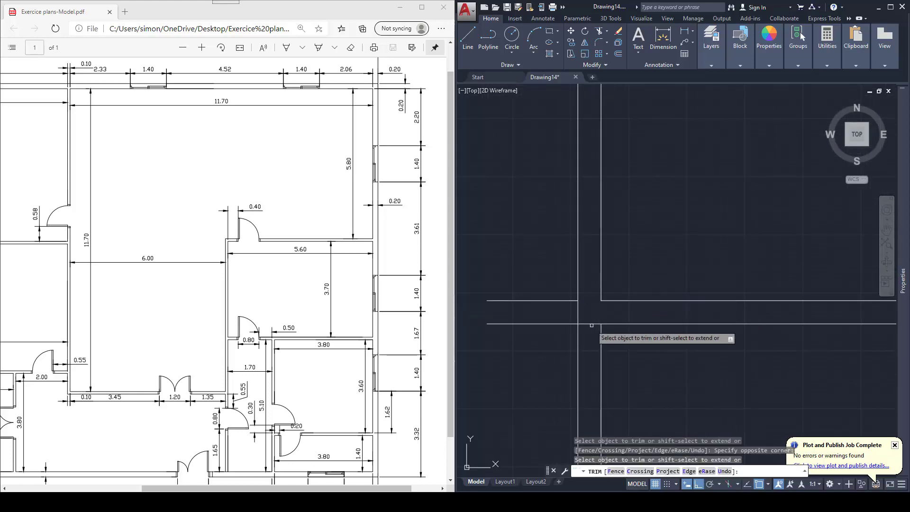
click(591, 329)
click(590, 318)
- Trim the crossing line segments where the vertical partition meets the third right-hand partition
scroll(596, 312, down, 3)
scroll(596, 313, down, 3)
middle_drag(610, 369, 599, 214)
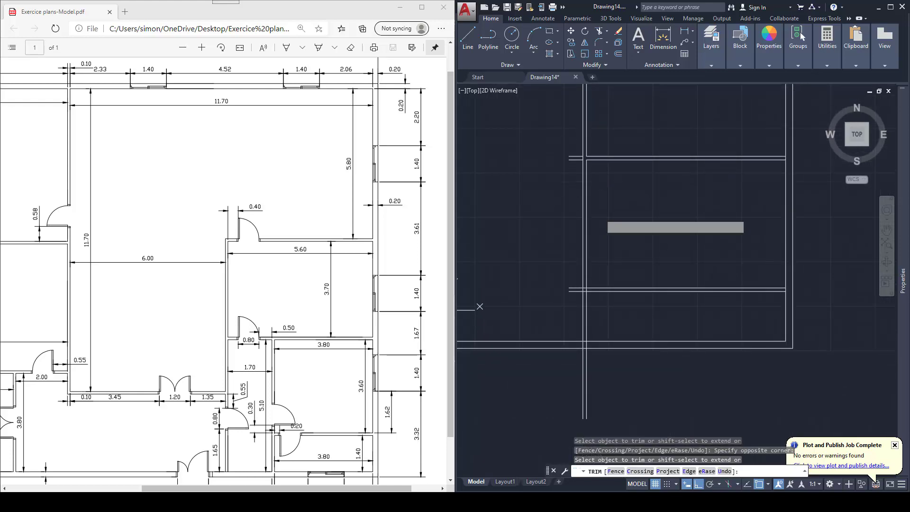
scroll(587, 285, up, 4)
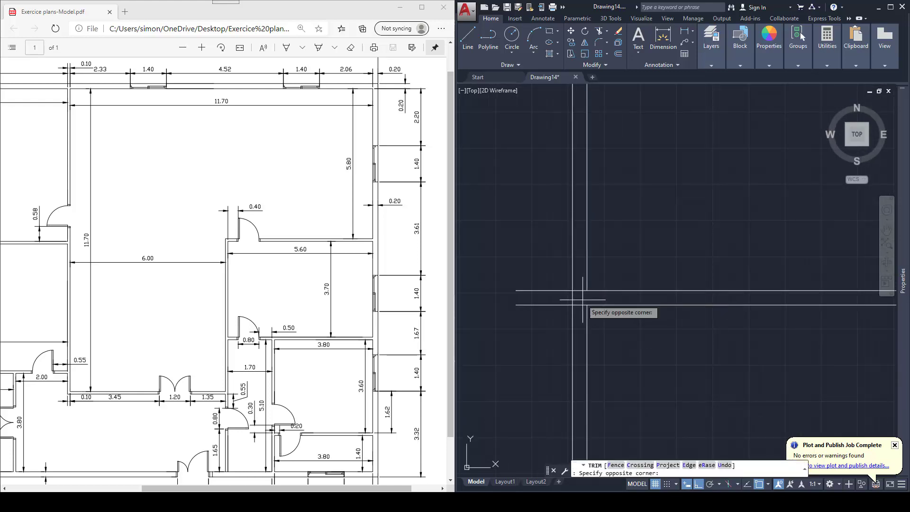
click(586, 293)
click(579, 300)
- Trim the vertical partition's crossing segments where it passes through the lower exterior wall
scroll(581, 300, down, 2)
middle_drag(607, 335, 600, 220)
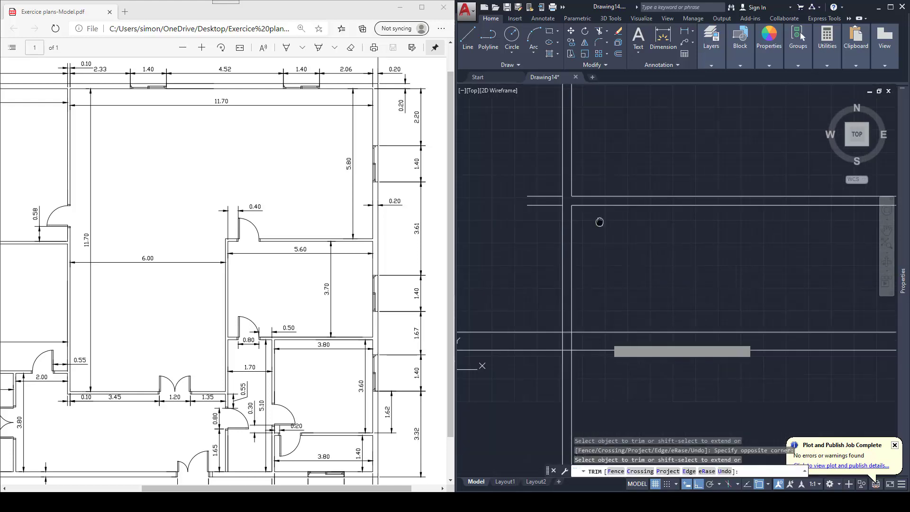
scroll(583, 304, up, 2)
click(587, 332)
click(571, 323)
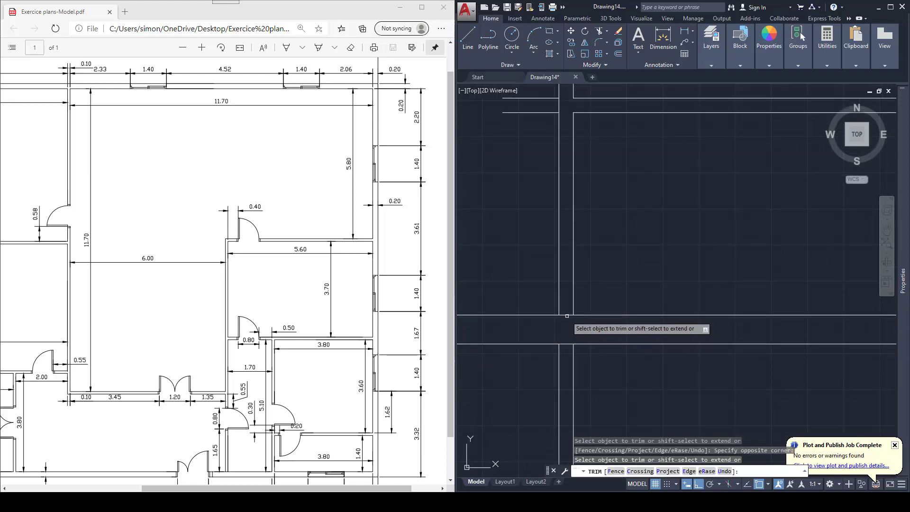
- Trim the right exterior wall's inner face between the third partition's two lines
scroll(574, 329, down, 3)
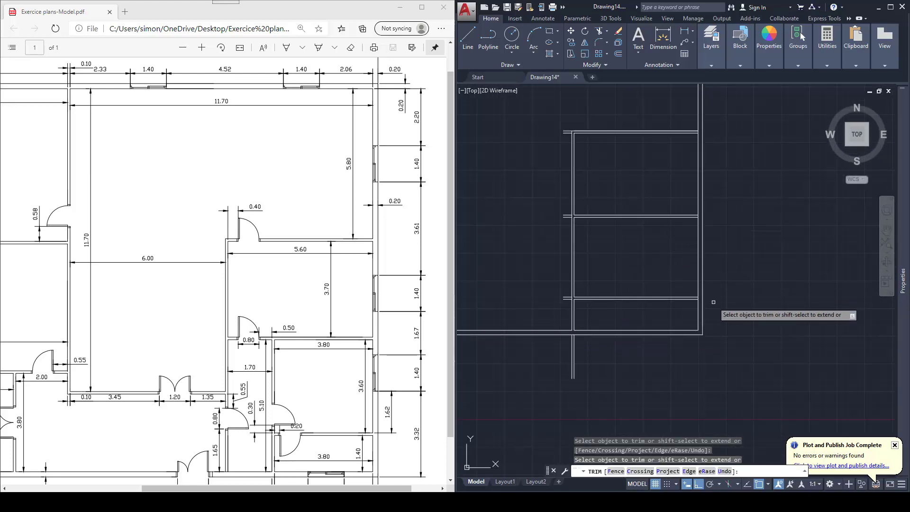
scroll(696, 297, up, 3)
click(645, 278)
click(621, 284)
scroll(632, 289, down, 2)
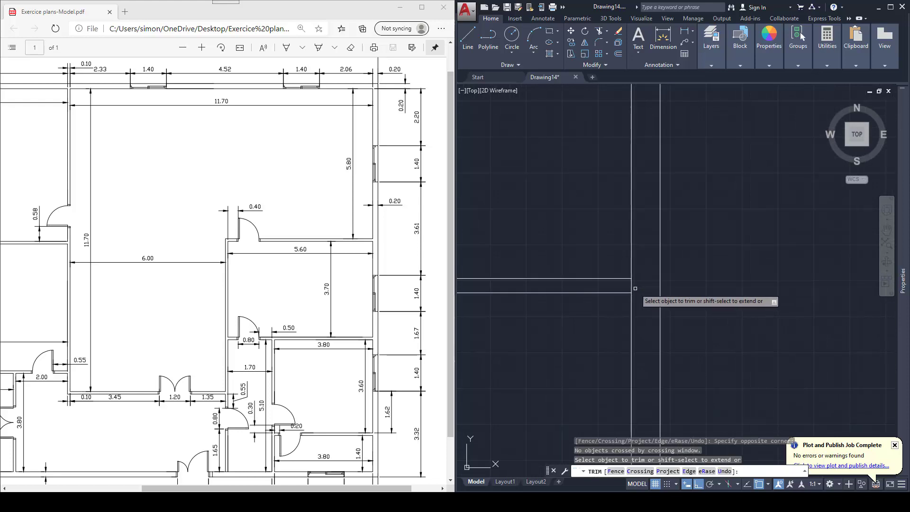
scroll(633, 299, down, 3)
- Trim the right exterior wall's inner face between the second partition's two lines
middle_drag(640, 170, 642, 251)
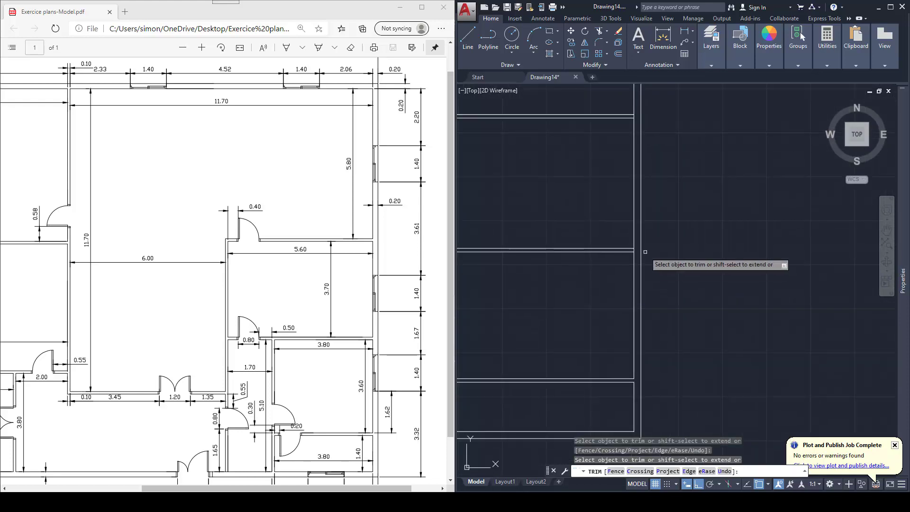
scroll(645, 250, up, 3)
click(599, 252)
click(593, 253)
scroll(608, 266, down, 4)
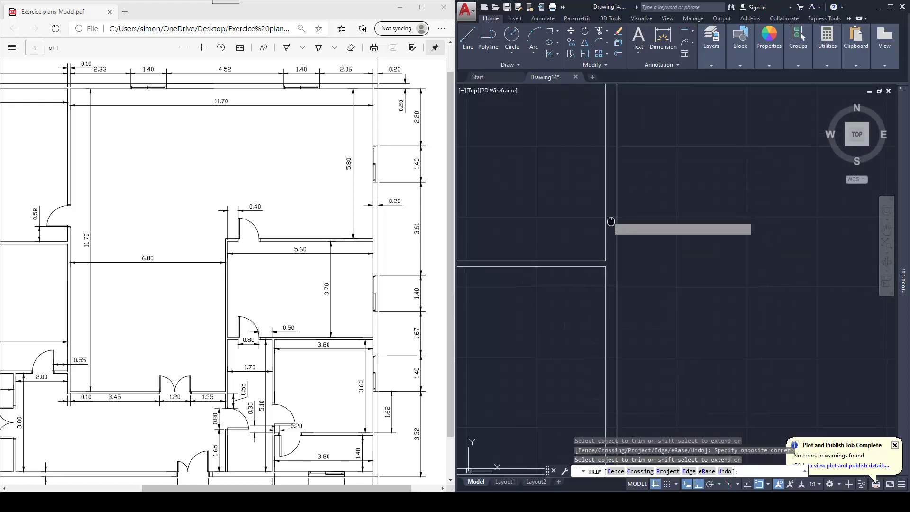
- Trim the right exterior wall's inner face between the first partition's two lines
middle_drag(610, 199, 659, 301)
scroll(660, 148, up, 3)
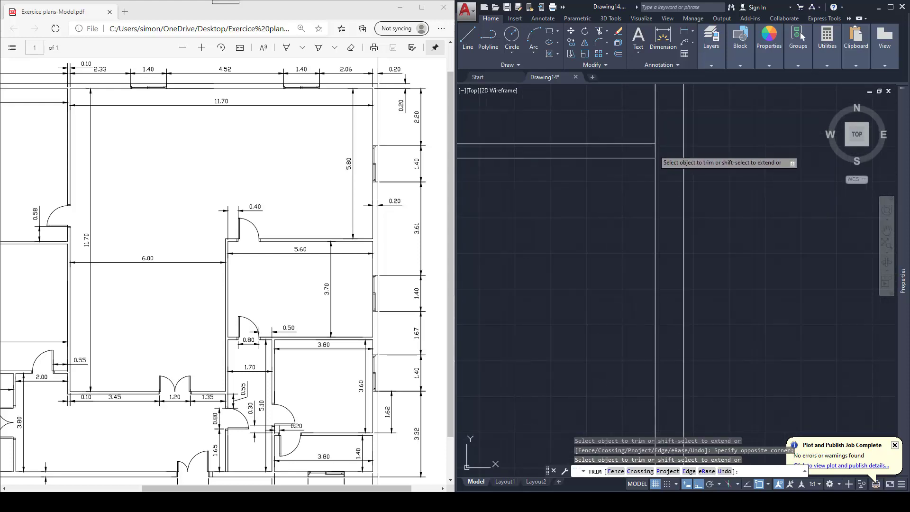
click(656, 148)
click(654, 150)
scroll(676, 196, down, 4)
scroll(668, 173, up, 6)
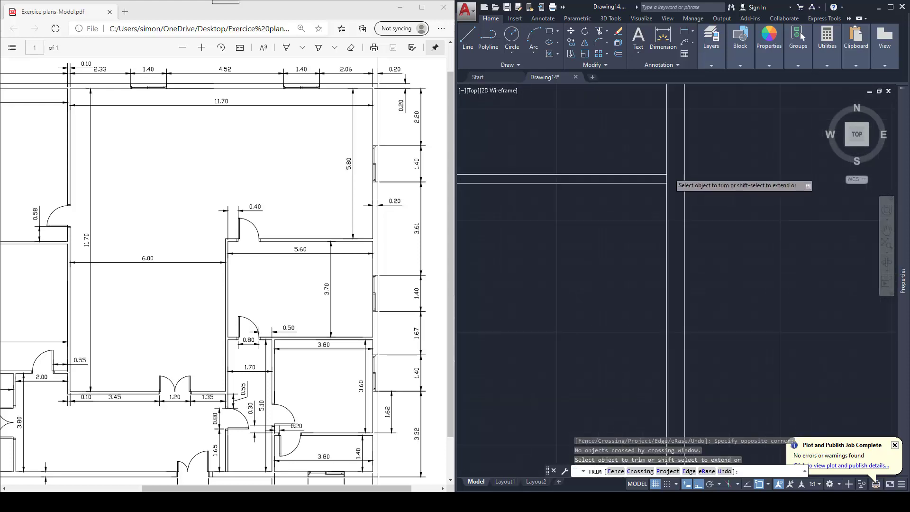
click(667, 185)
click(655, 183)
scroll(655, 183, down, 6)
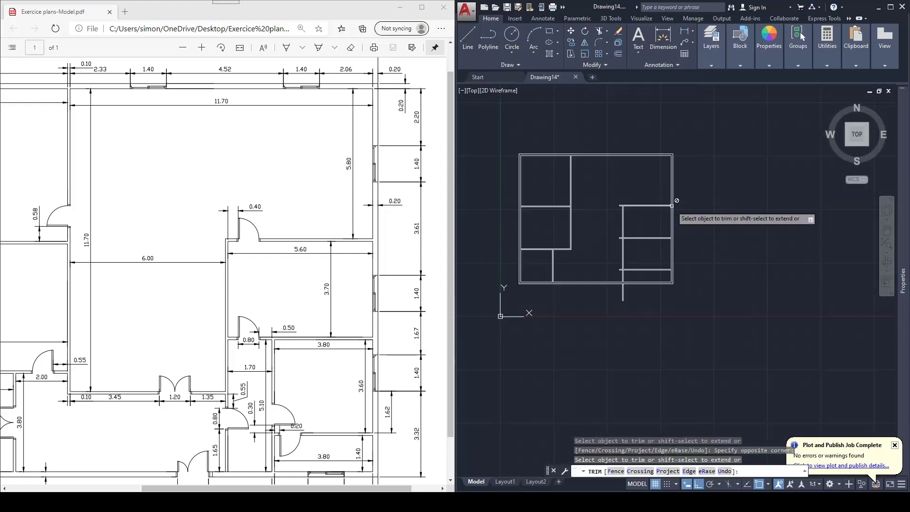
- Delete the leftover stubs of the second and third right-hand partitions that extend left of the vertical partition
key(Escape)
scroll(627, 202, up, 6)
key(Escape)
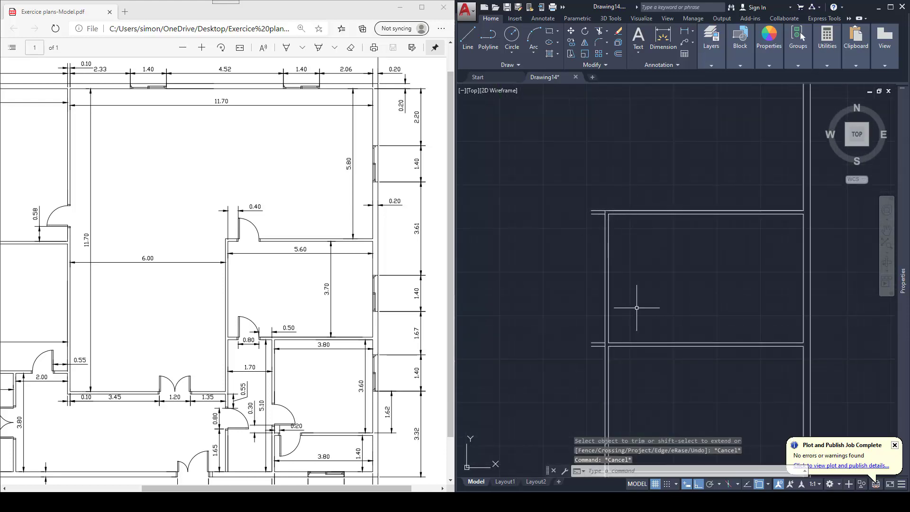
click(608, 349)
key(Delete)
scroll(635, 336, down, 4)
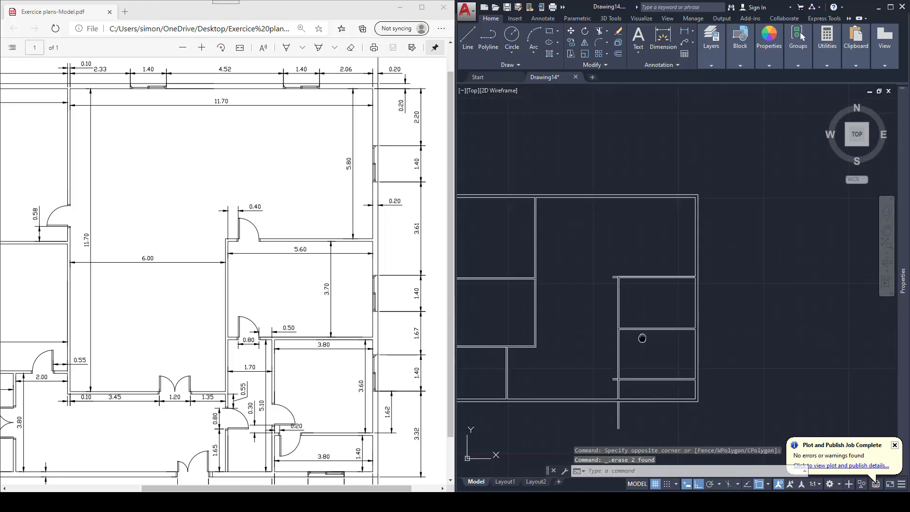
scroll(610, 293, up, 4)
click(627, 278)
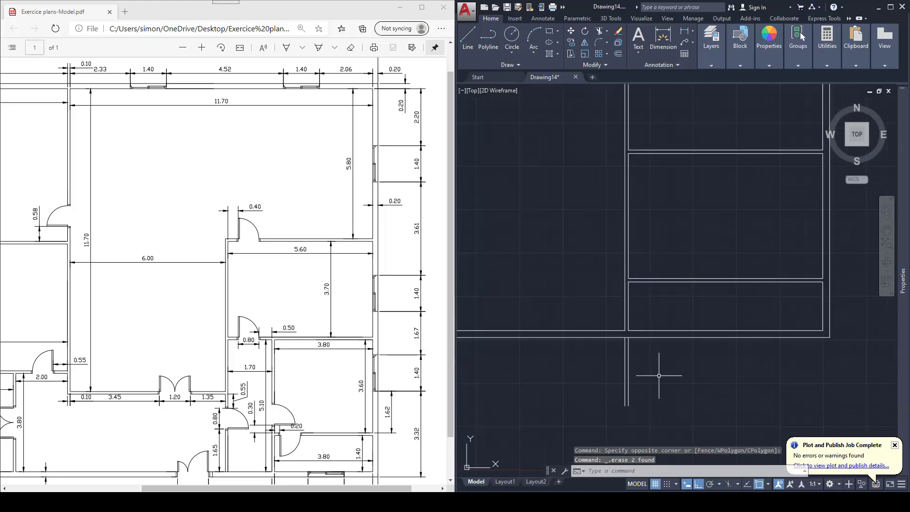
key(Escape)
- Delete the stub of the first right-hand partition's lower line that extends left of the vertical partition
scroll(621, 365, down, 2)
scroll(628, 143, up, 7)
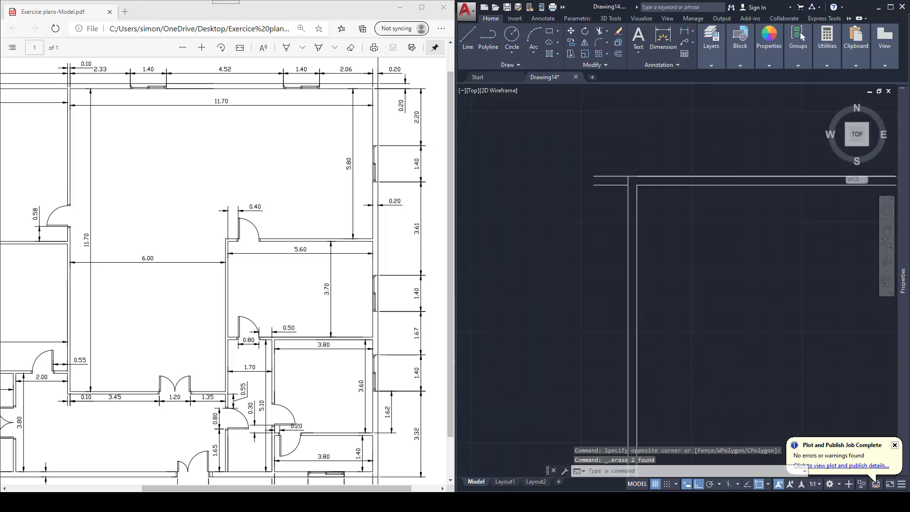
click(609, 198)
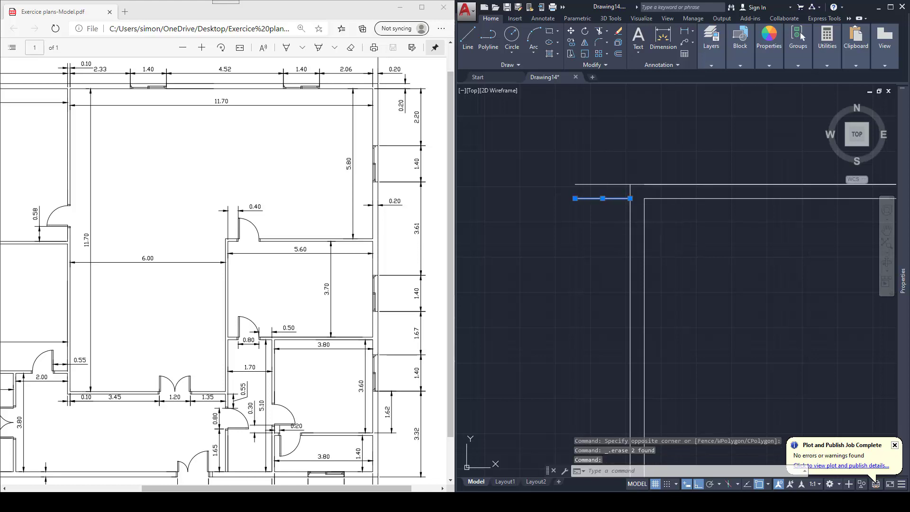
key(Delete)
click(686, 184)
key(Escape)
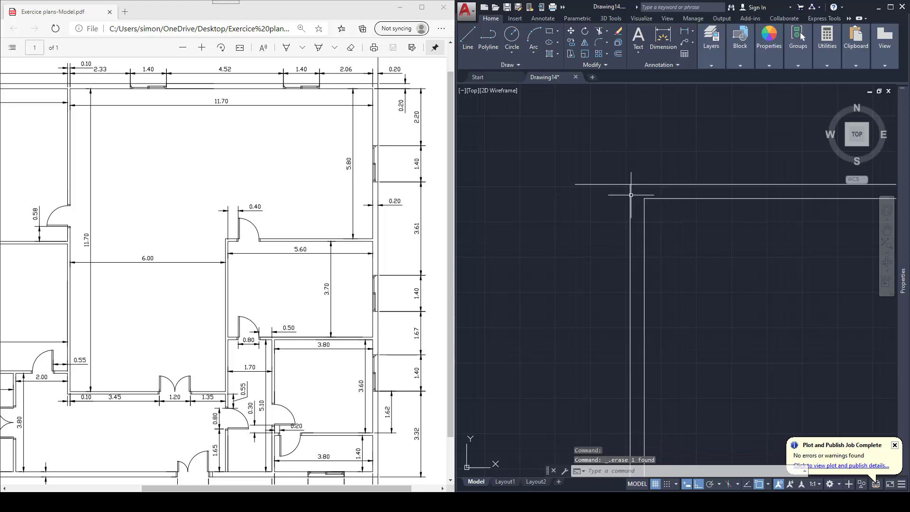
- Trim the first right-hand partition's upper line where it overhangs the vertical partition's outer corner
key(Return)
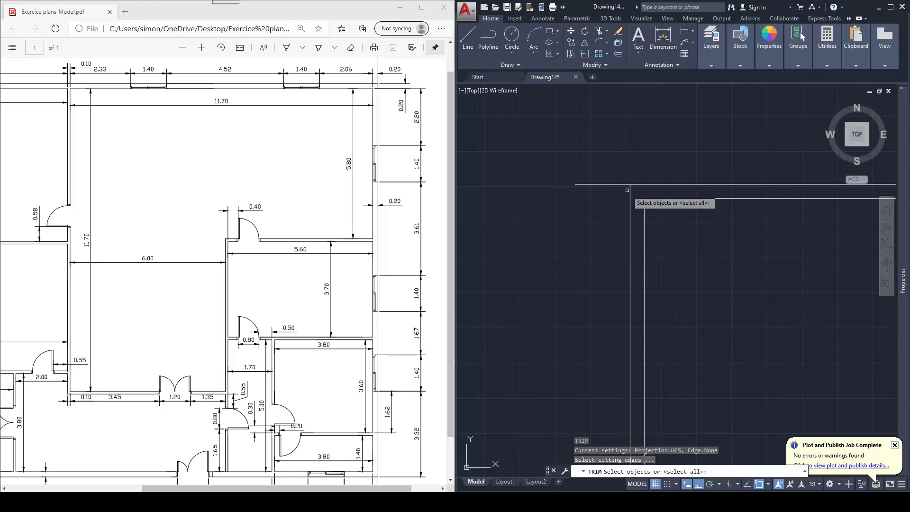
key(Return)
click(614, 190)
click(610, 179)
key(Escape)
scroll(607, 206, down, 5)
scroll(607, 206, down, 4)
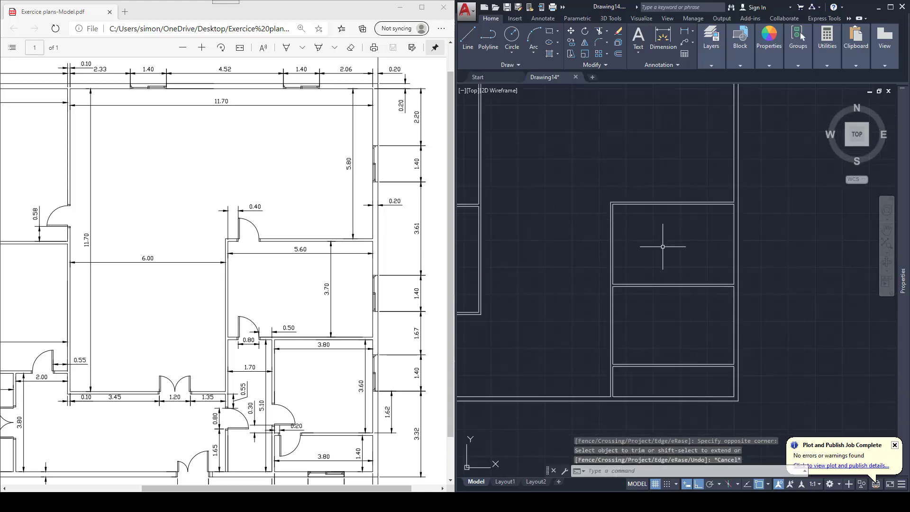
- Offset the right face of the vertical partition 1700 mm to the right, between the second and third horizontal partitions
middle_drag(667, 246, 656, 190)
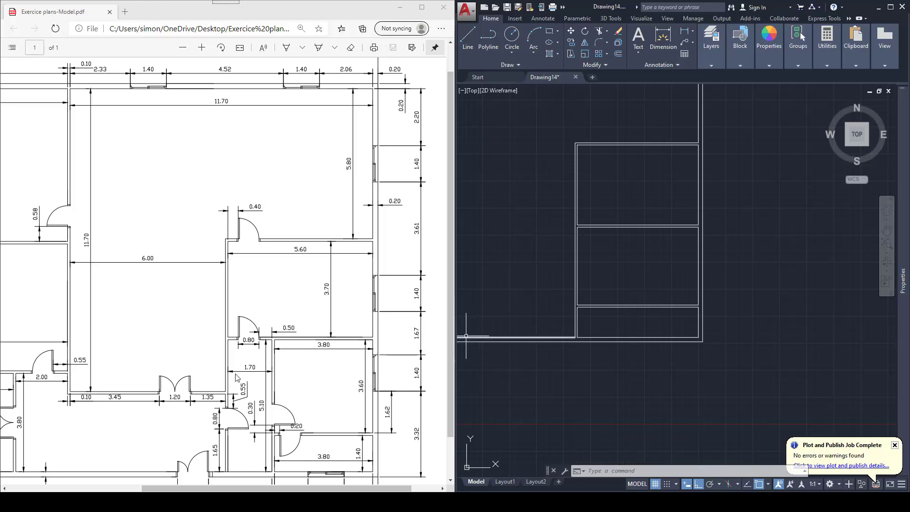
key(Escape)
text(o)
key(Return)
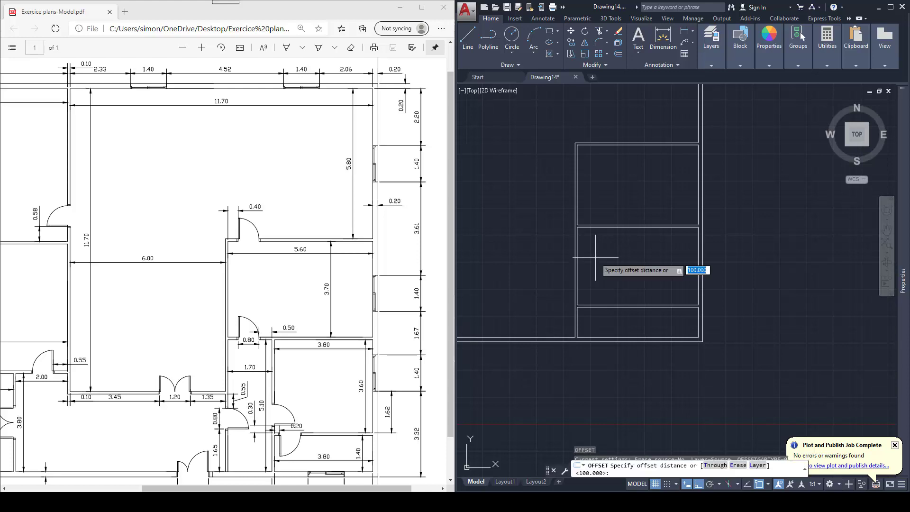
key(Return)
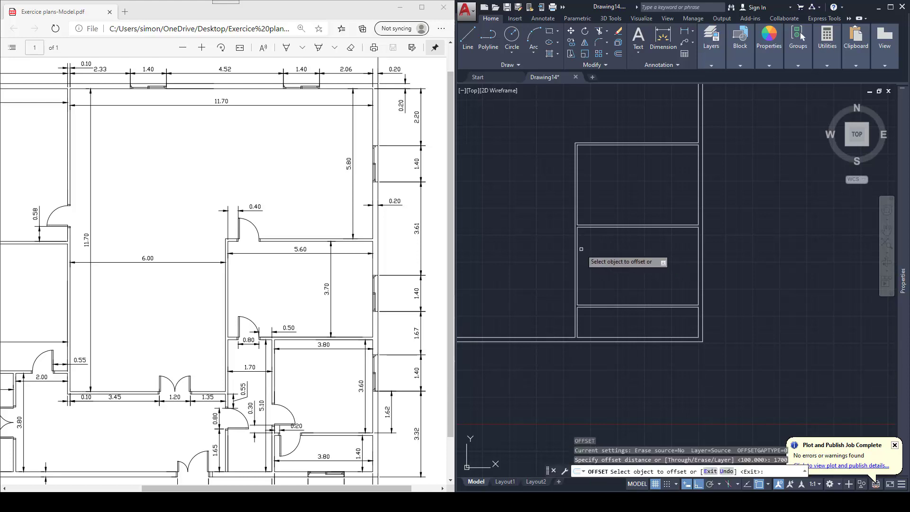
click(578, 248)
click(611, 249)
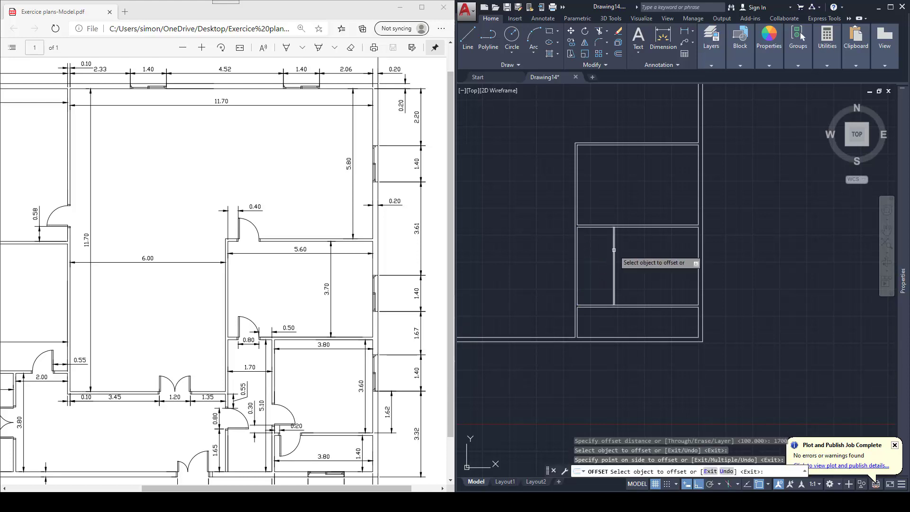
- Offset the new vertical line 100 mm to the right to give the partition its thickness
click(615, 249)
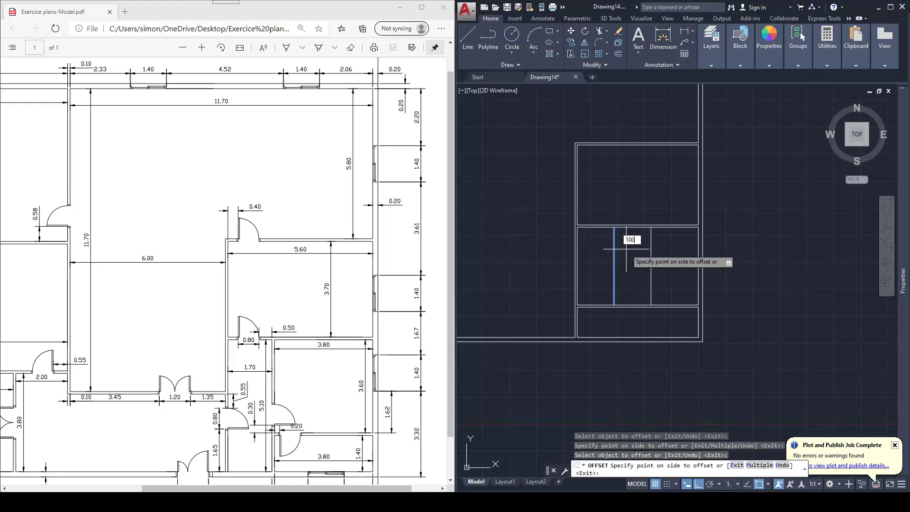
key(Return)
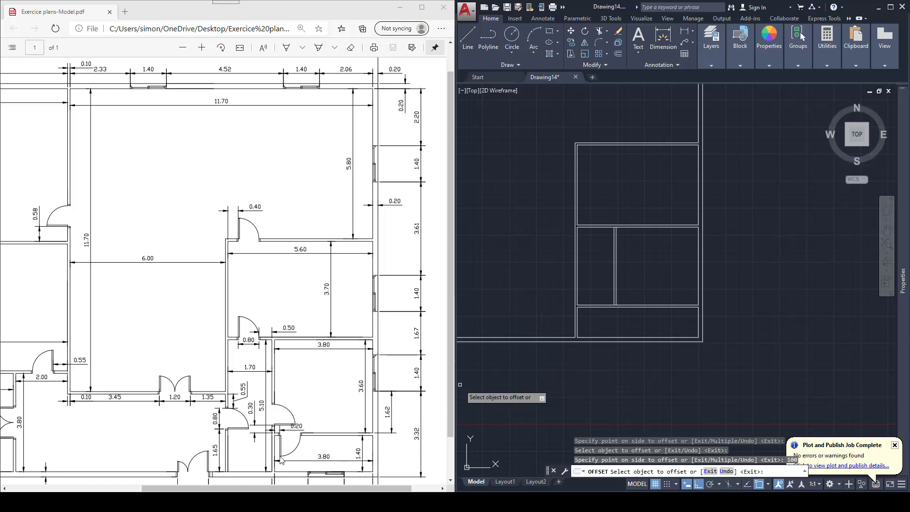
key(Escape)
key(Escape)
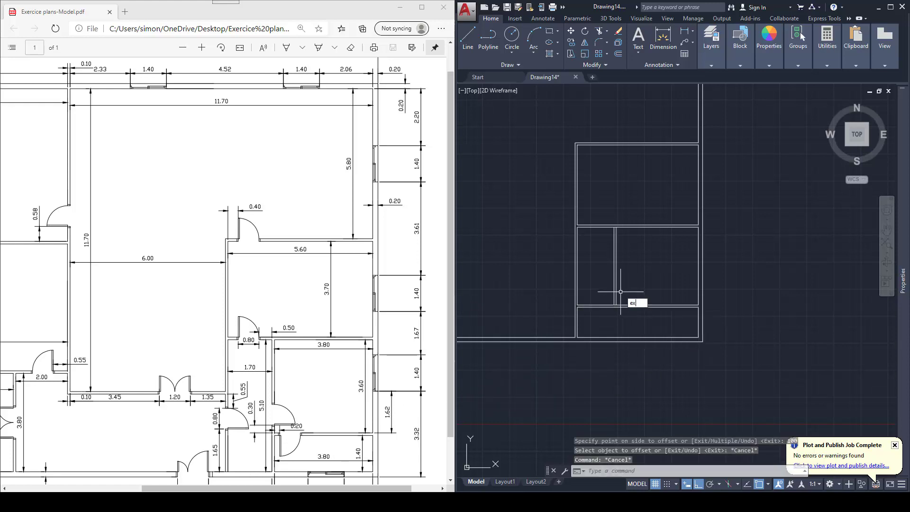
- Extend both lines of the new 100 mm vertical partition down to the bottom exterior wall's inner face
text(ex)
key(Return)
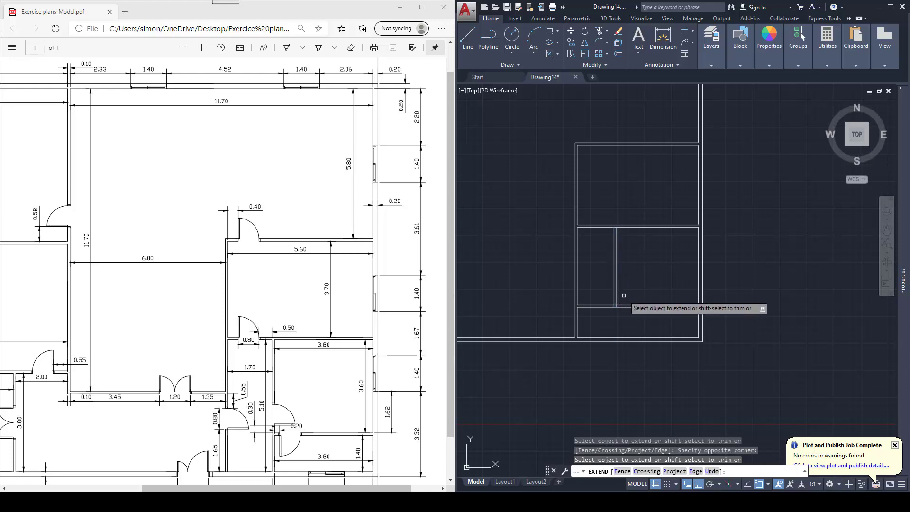
click(620, 290)
click(621, 290)
key(Escape)
key(Escape)
key(Escape)
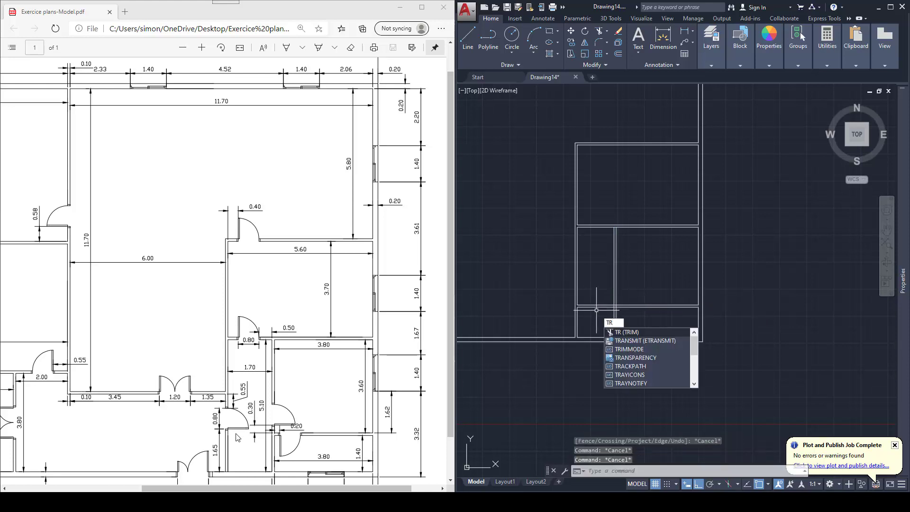
key(Return)
scroll(610, 316, up, 2)
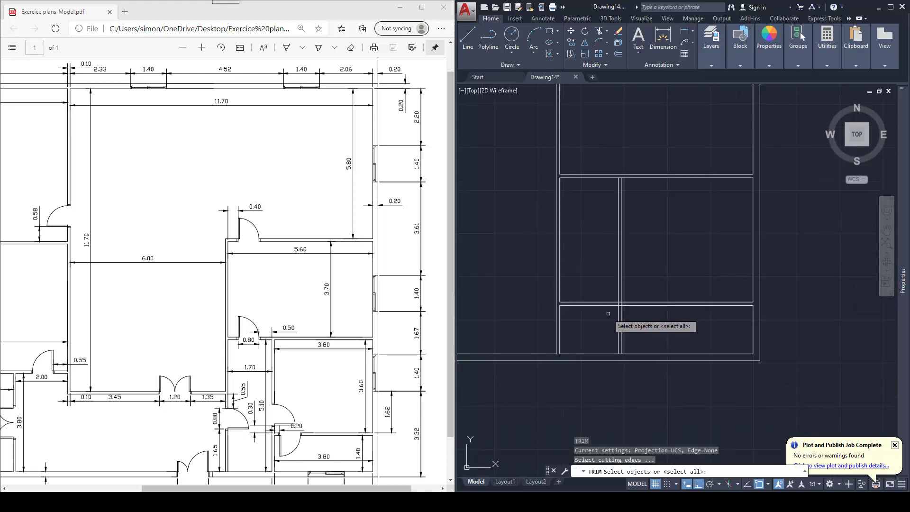
click(608, 311)
click(609, 290)
- Trim the third horizontal partition's two lines between the main vertical partition and the new one
key(Return)
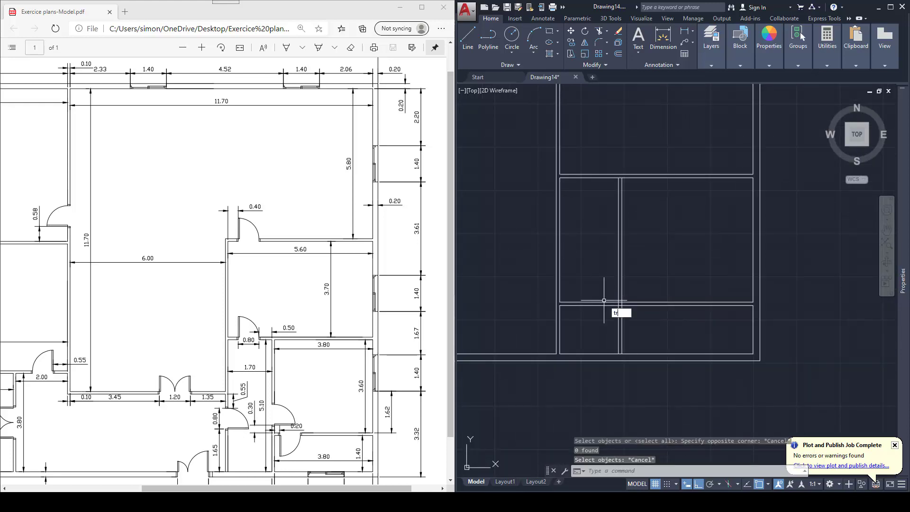
click(605, 314)
click(610, 297)
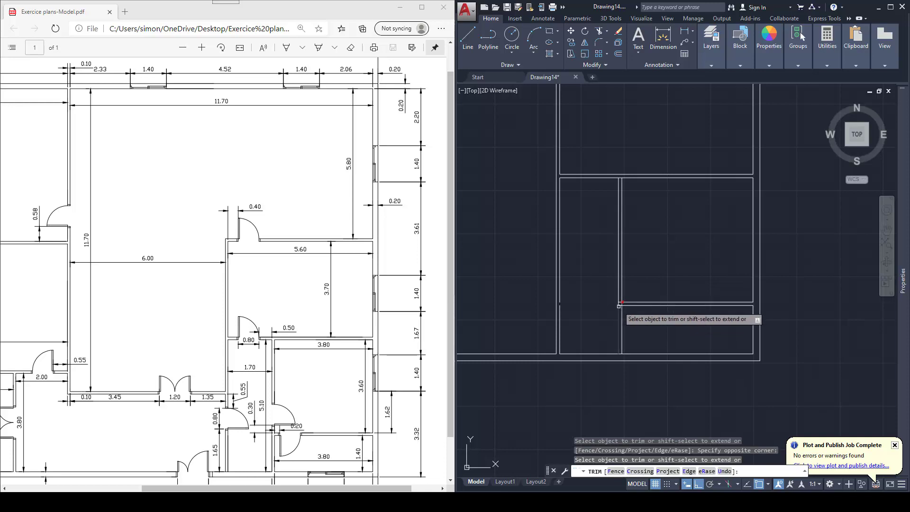
- Trim the lines crossing inside the new vertical partition's junction with the third horizontal partition to leave an open T-joint
scroll(618, 298, up, 4)
click(632, 299)
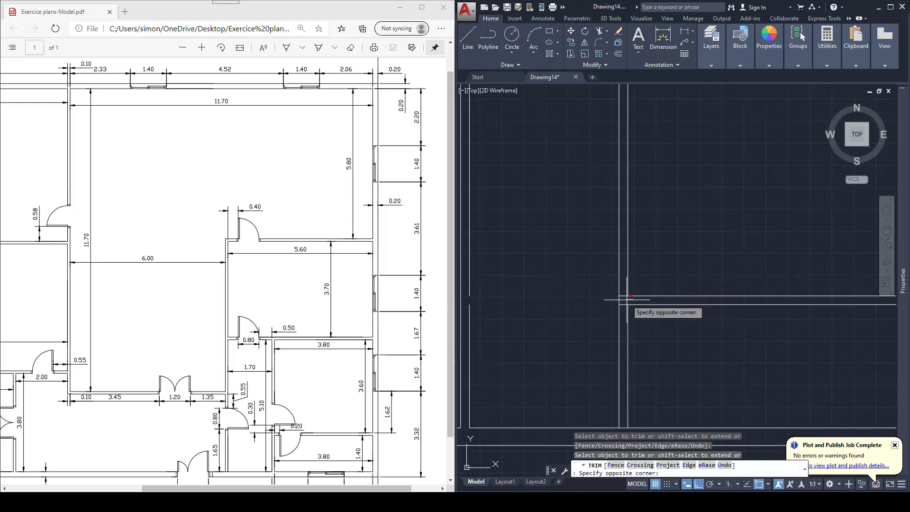
click(625, 299)
scroll(625, 299, up, 4)
click(626, 299)
click(622, 288)
click(620, 317)
click(616, 307)
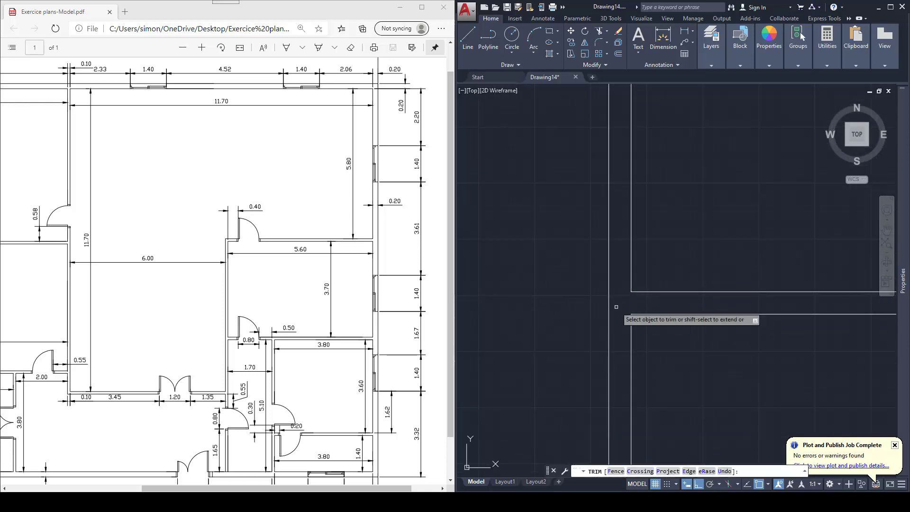
scroll(623, 308, down, 6)
key(Escape)
- Try to extend the upper segment of the main vertical partition's right face across the gap
scroll(525, 310, up, 4)
key(Escape)
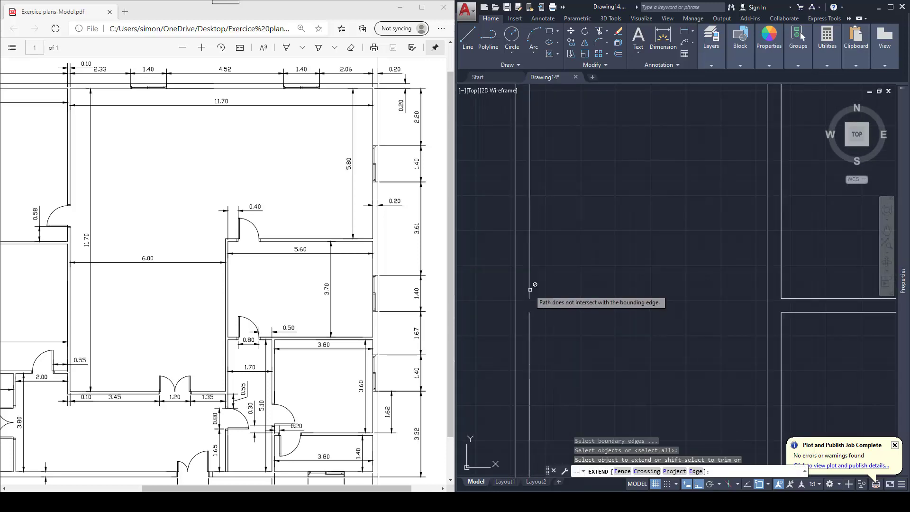
click(531, 292)
key(Escape)
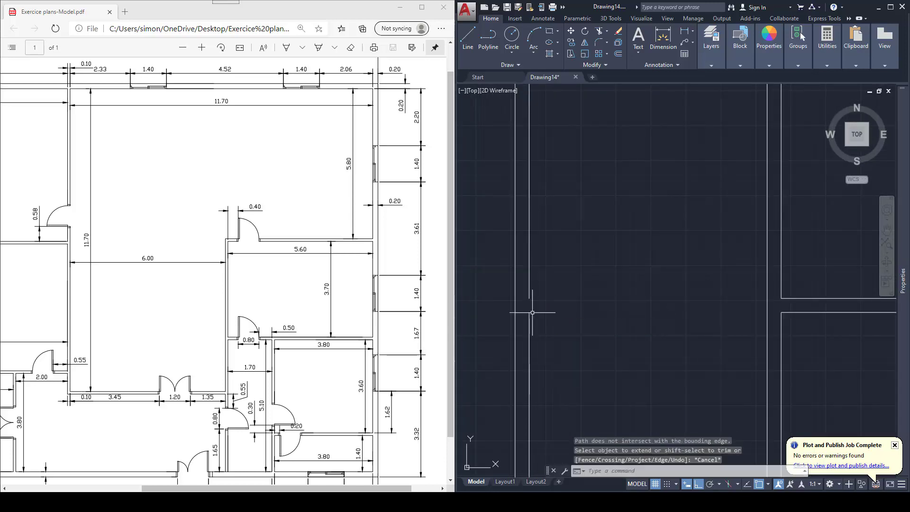
- Stretch the lower segment of the main vertical partition's right face up to the end of the upper segment
click(530, 315)
click(529, 312)
key(Escape)
key(Escape)
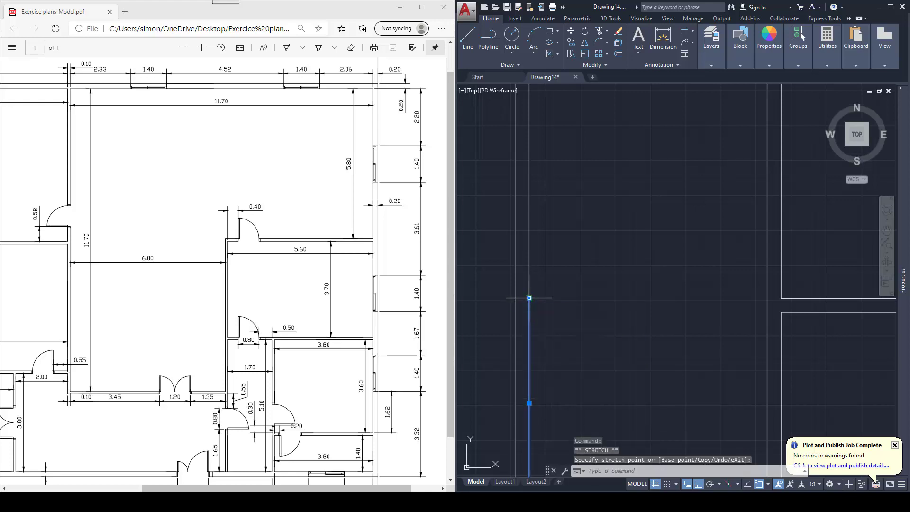
scroll(533, 301, down, 4)
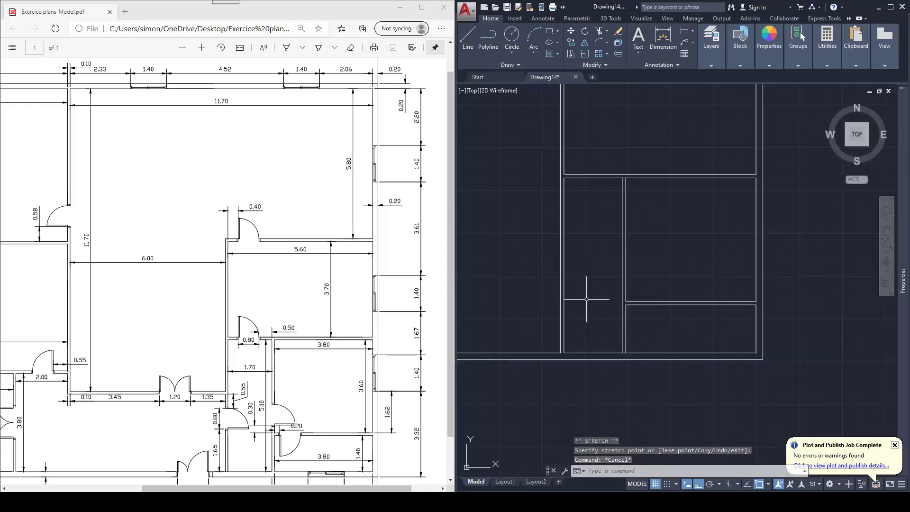
- Trim the second horizontal partition's lower line between the new vertical partition's two lines
key(Escape)
text(tr)
key(Return)
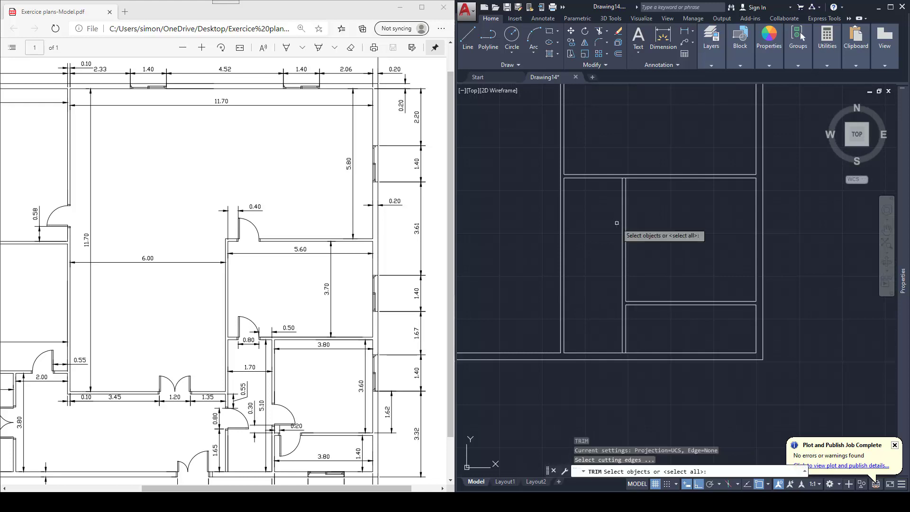
scroll(625, 184, up, 6)
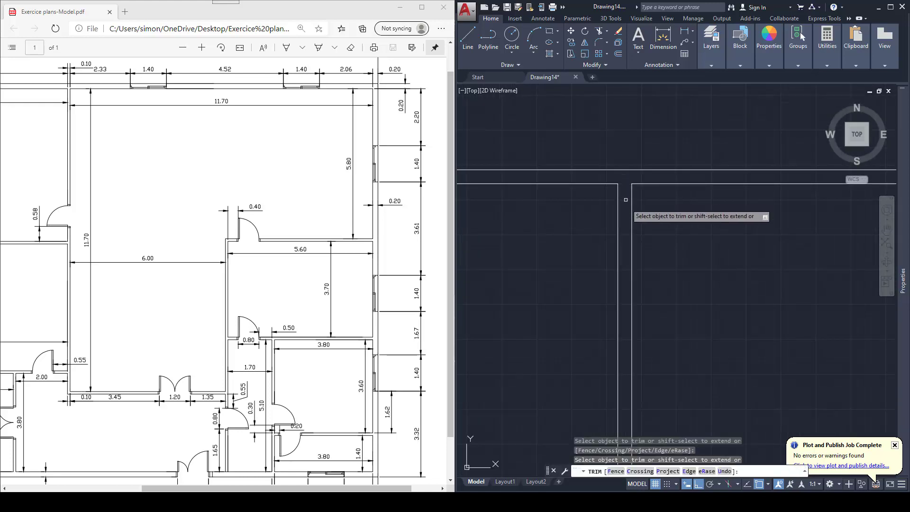
scroll(630, 202, down, 3)
key(Escape)
scroll(625, 213, down, 3)
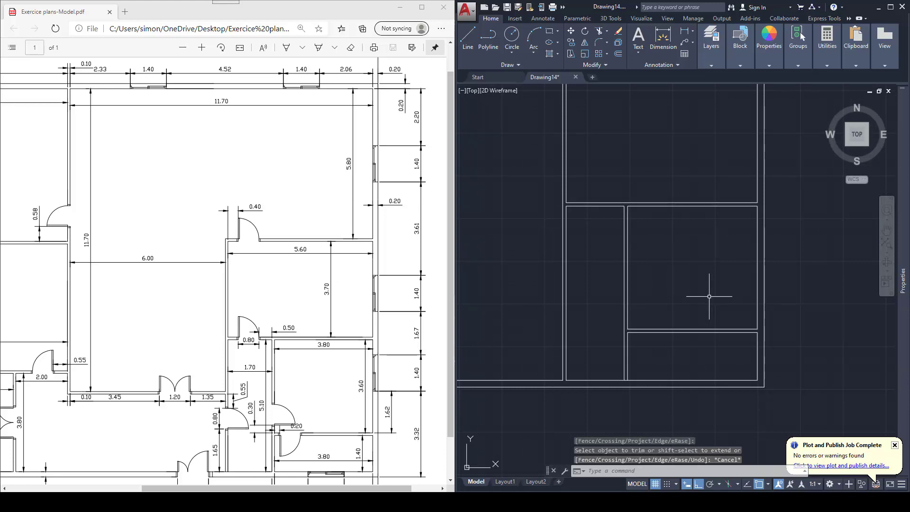
- Draw an 11700 mm vertical line down from the large room's upper-left inner corner
scroll(710, 296, down, 2)
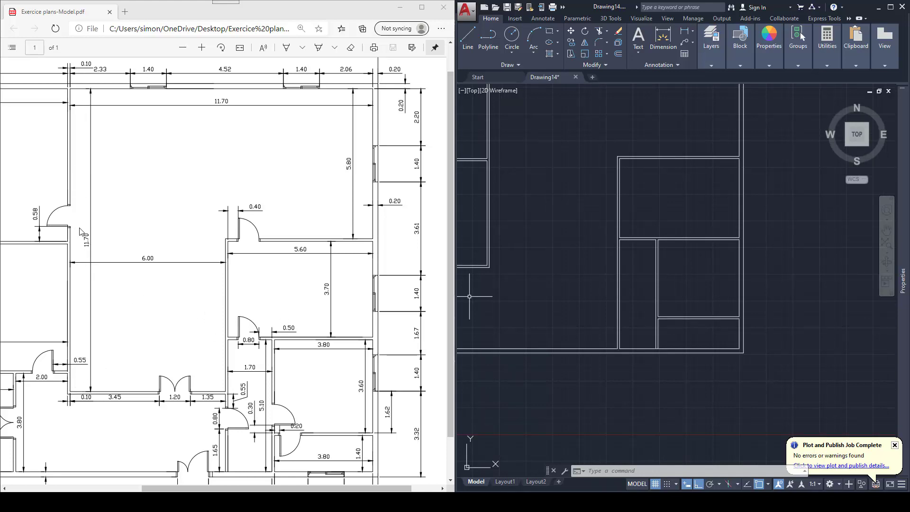
scroll(589, 247, down, 2)
scroll(596, 203, up, 2)
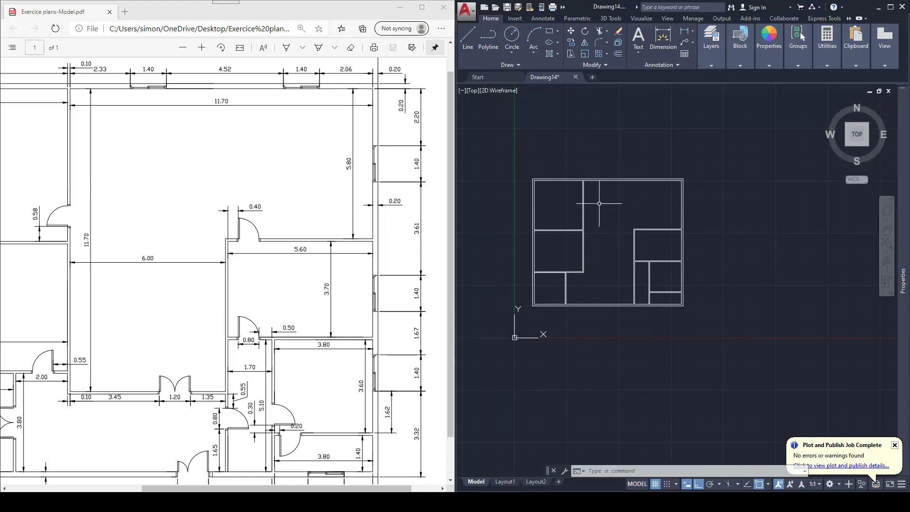
key(Escape)
text(l)
key(Return)
scroll(566, 171, up, 3)
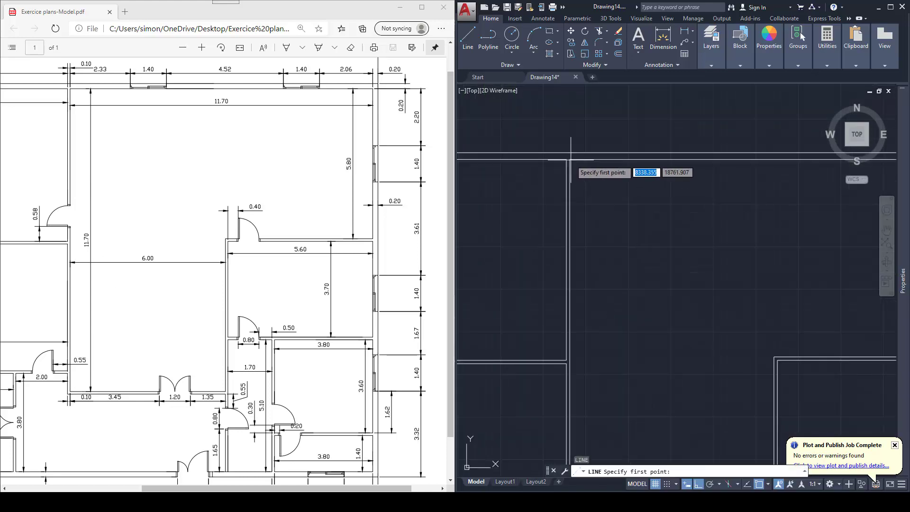
click(575, 155)
scroll(576, 161, down, 3)
text(11700)
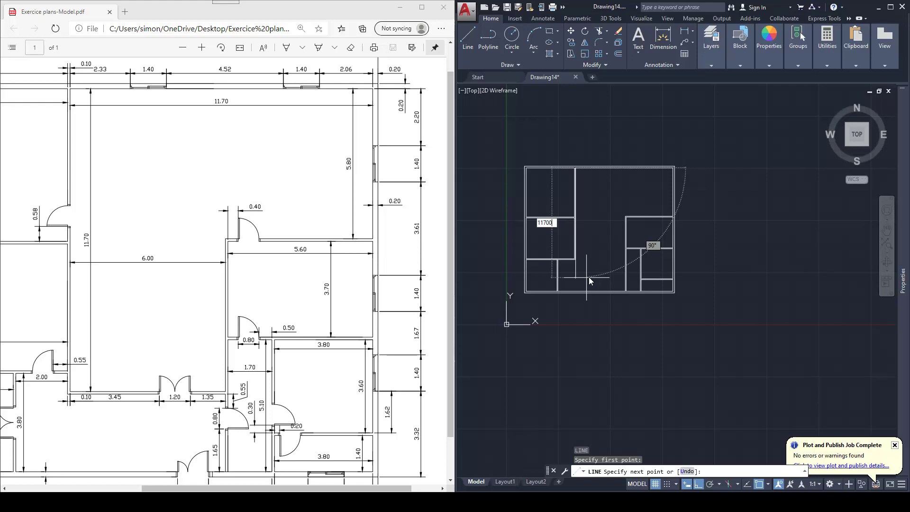
key(Return)
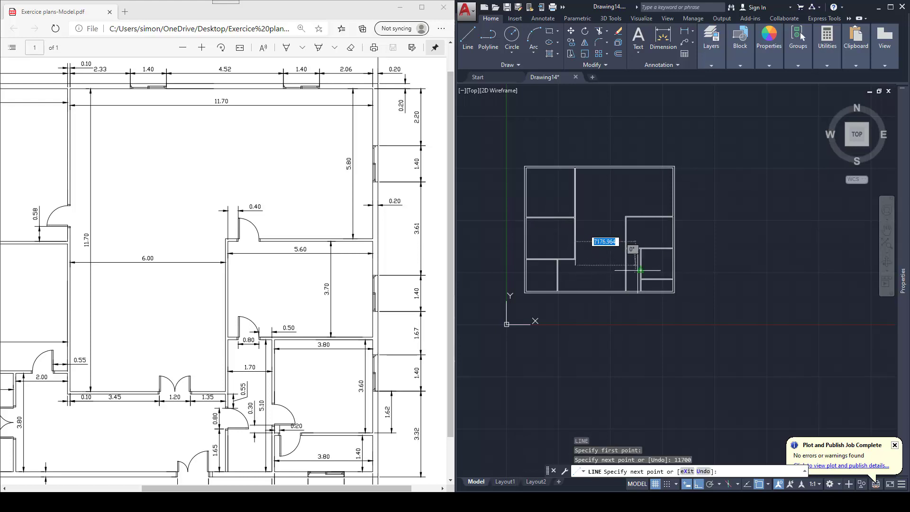
- Continue the line horizontally from its lower end across to the right-hand vertical partition, ending slightly past it
scroll(629, 267, up, 5)
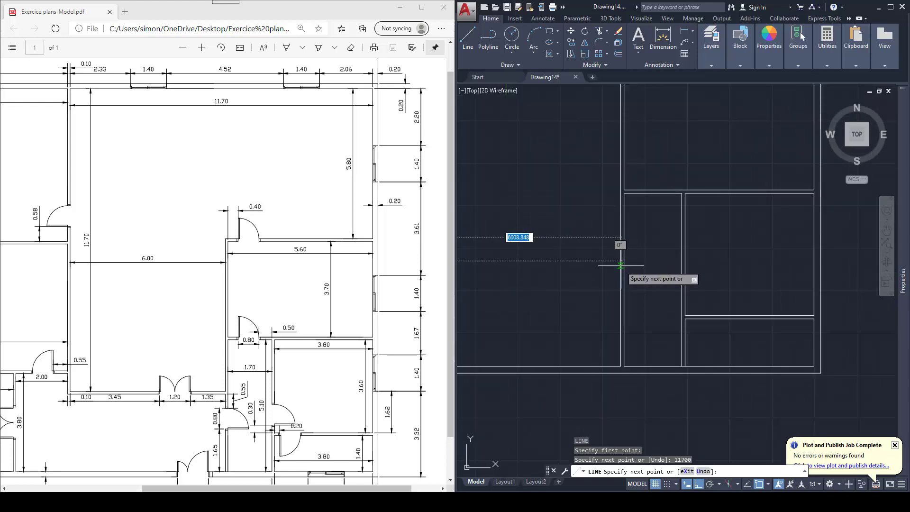
click(637, 261)
scroll(637, 260, down, 3)
key(Escape)
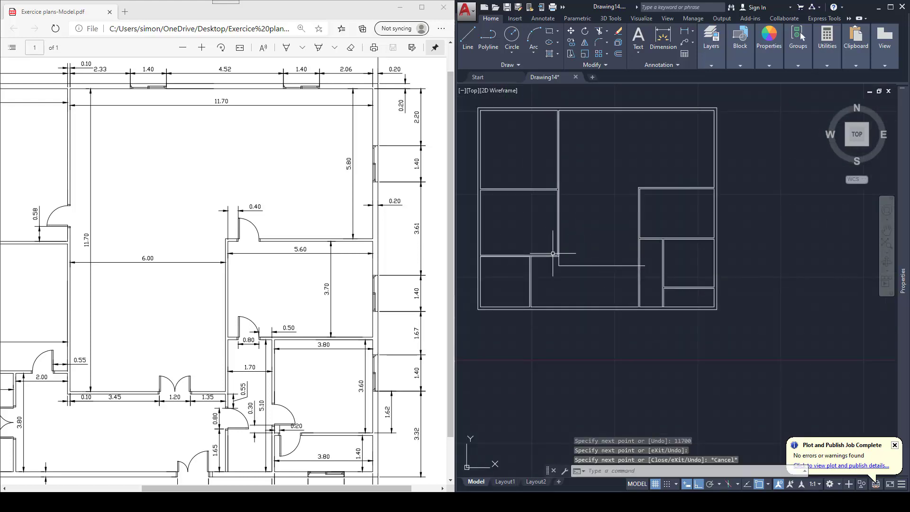
- Delete the 11700 mm vertical construction line, keeping the horizontal line
scroll(557, 261, up, 4)
click(550, 258)
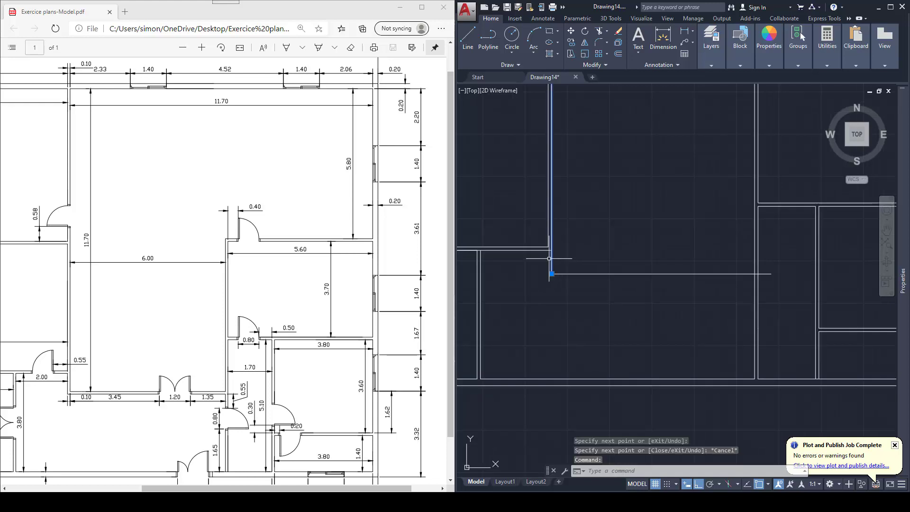
key(Delete)
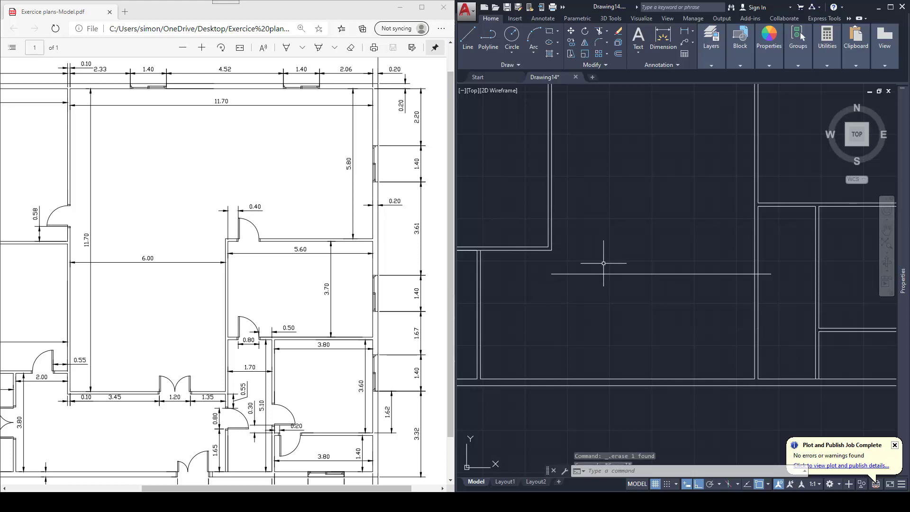
- Offset the large room's bottom partition line 100 mm downward to form its second face
text(o)
key(Return)
text(100)
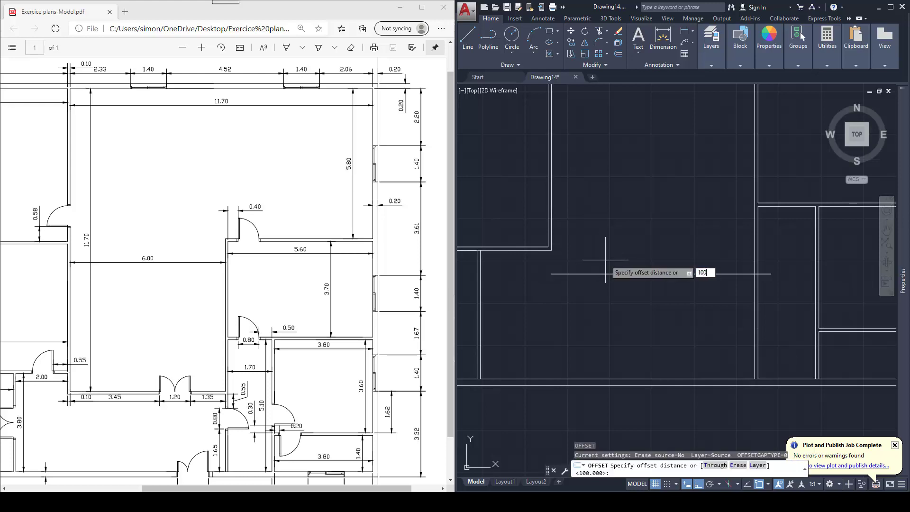
key(Return)
click(607, 274)
click(607, 279)
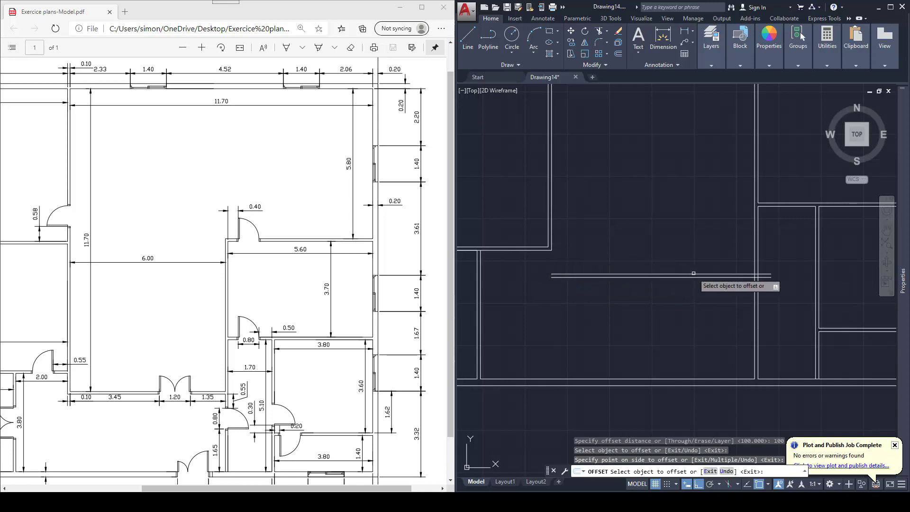
scroll(756, 281, down, 2)
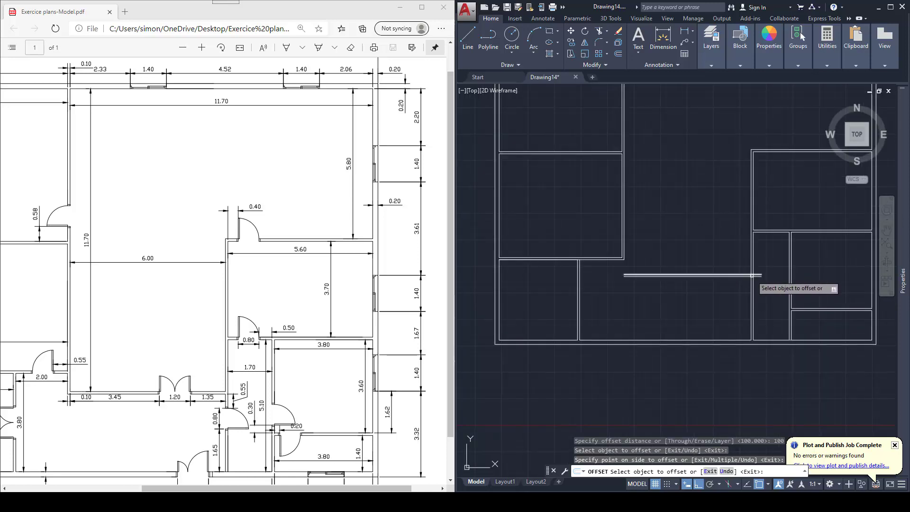
scroll(717, 263, up, 2)
key(Escape)
- Trim the bottom partition's two lines inside the right-hand vertical partition and delete the leftover stubs beyond it
text(tr)
key(Return)
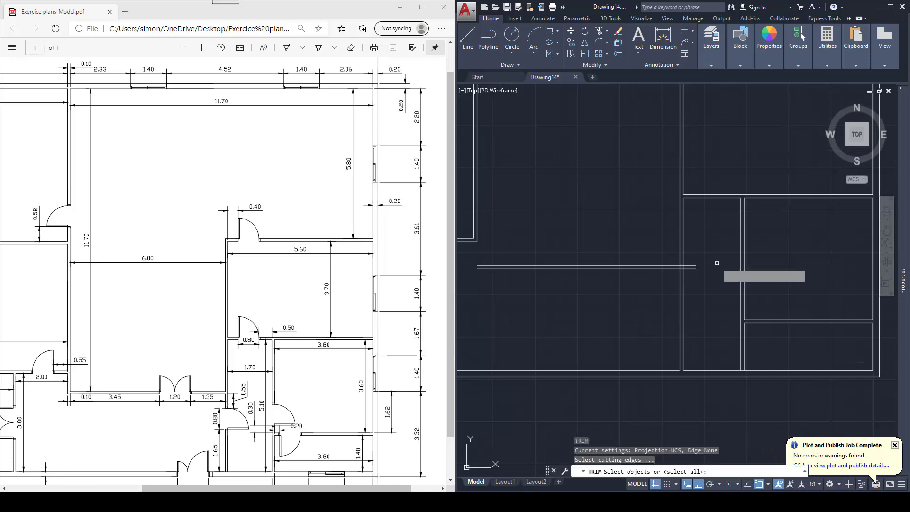
scroll(683, 267, up, 6)
click(643, 252)
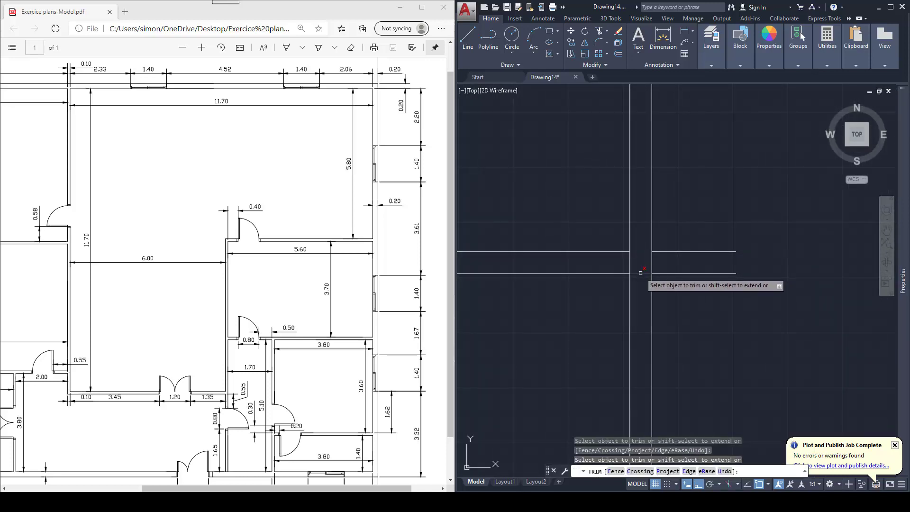
key(Escape)
click(690, 276)
click(675, 235)
key(Delete)
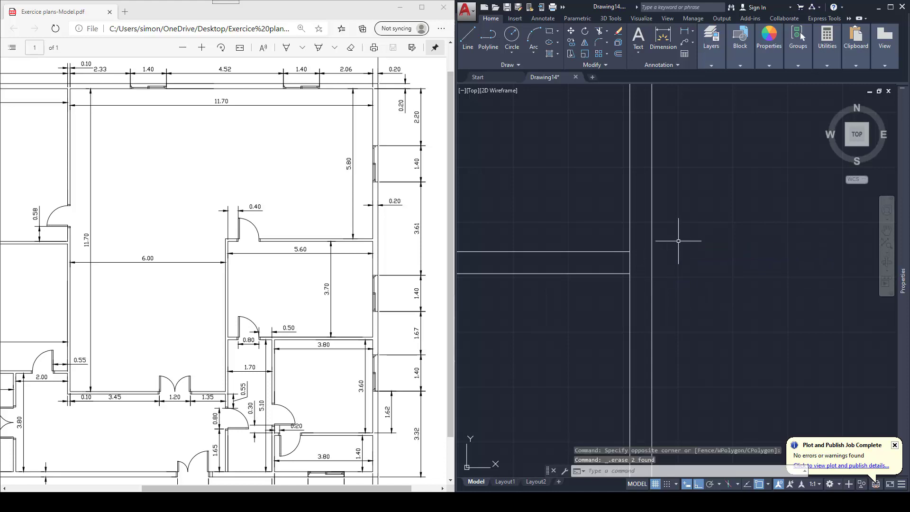
- Trim the right-hand vertical partition's left line between the bottom partition's two lines to open the junction
key(Escape)
text(tr)
key(space)
key(space)
click(633, 258)
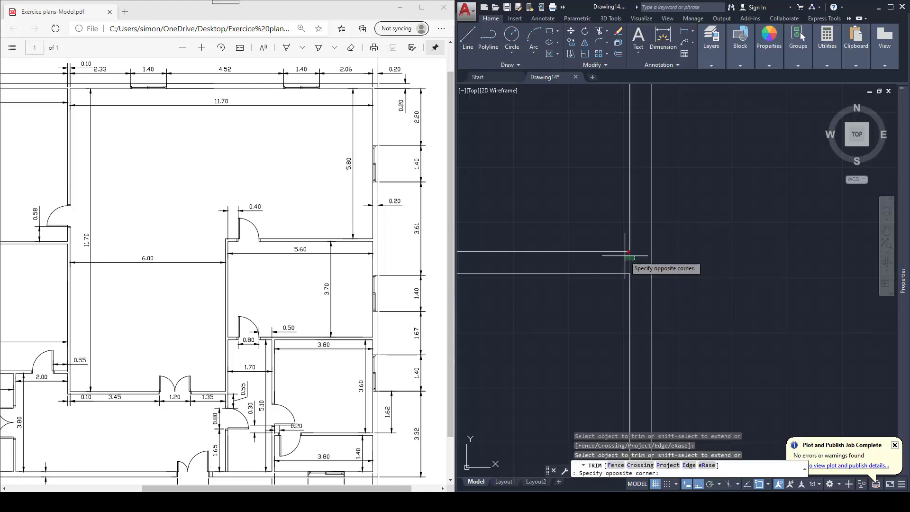
click(624, 256)
scroll(657, 265, down, 8)
key(Escape)
- Fillet the large room's inner left wall line to the bottom partition's upper line with radius 0
middle_drag(601, 266, 729, 266)
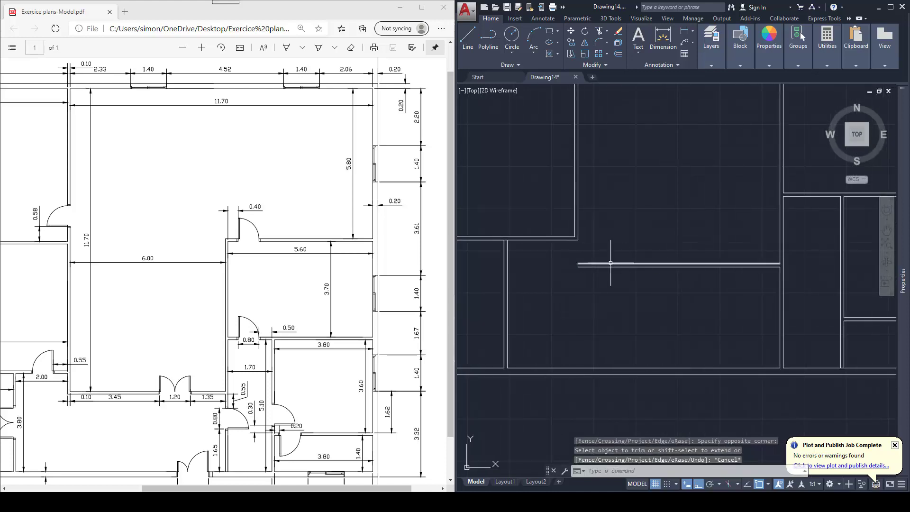
scroll(588, 251, up, 2)
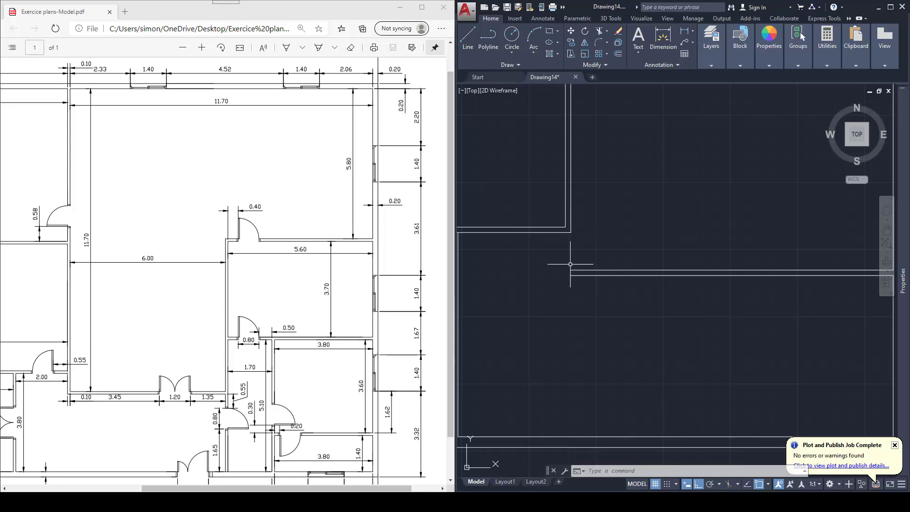
text(f)
key(Return)
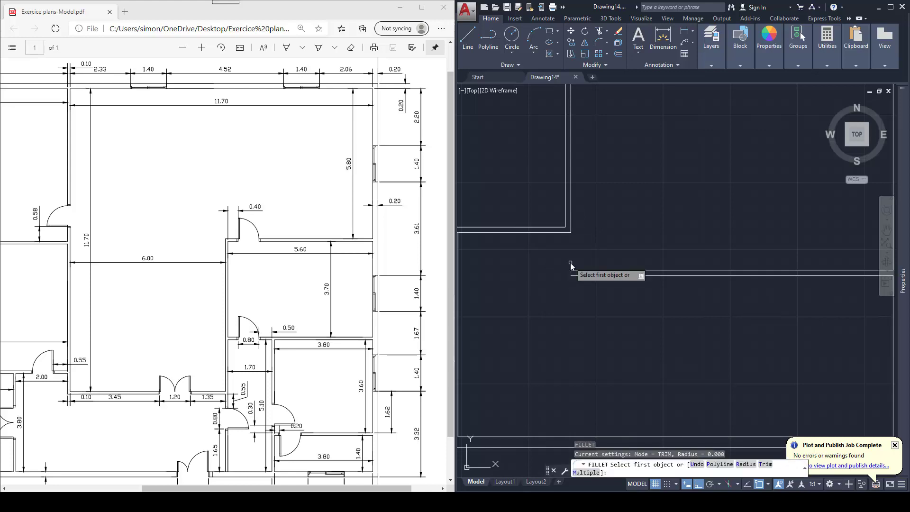
text(r)
key(Return)
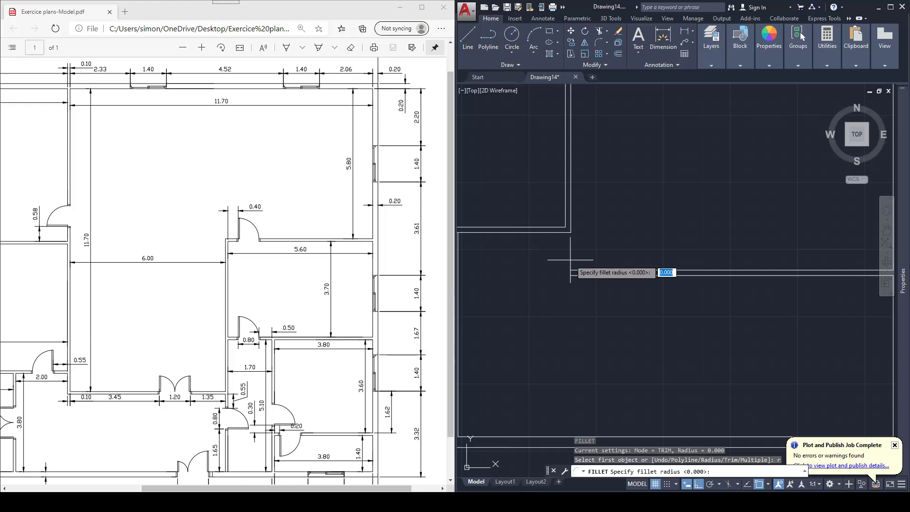
key(Return)
click(571, 228)
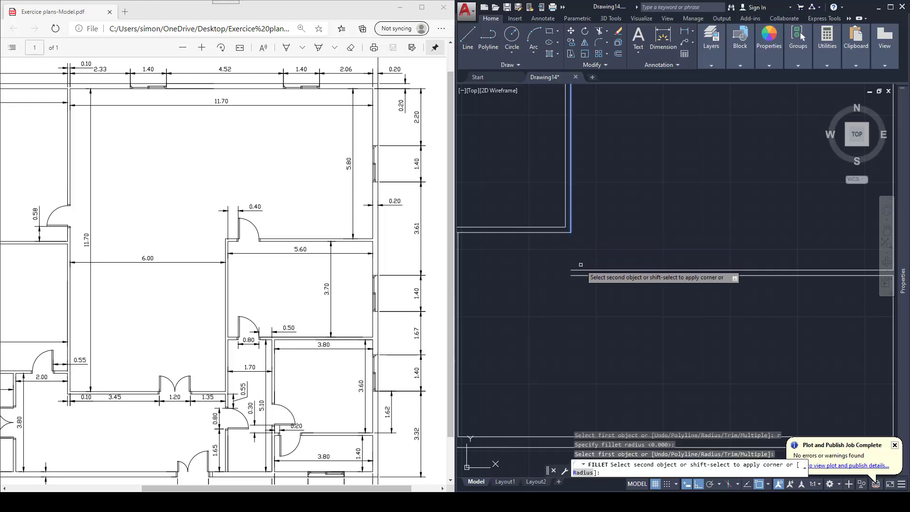
click(580, 268)
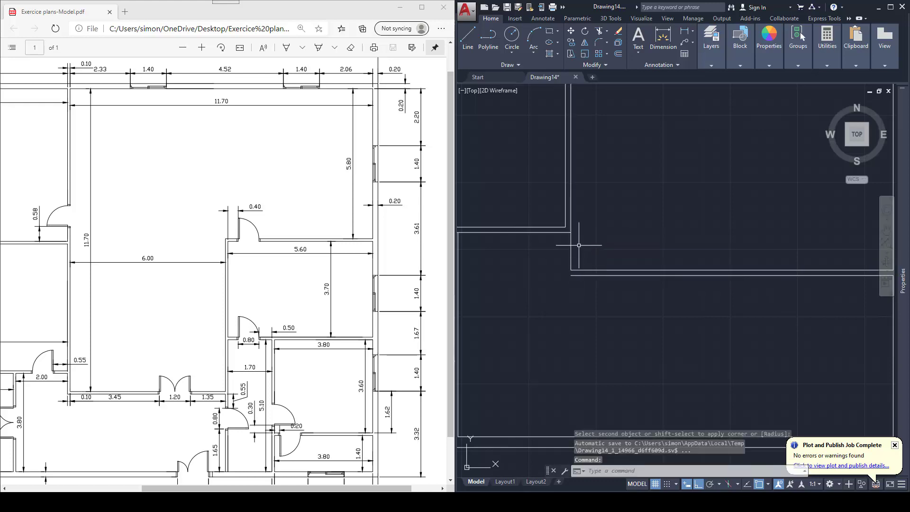
- Fillet the left partition's outer line to the bottom partition's lower line with the same zero radius
key(Return)
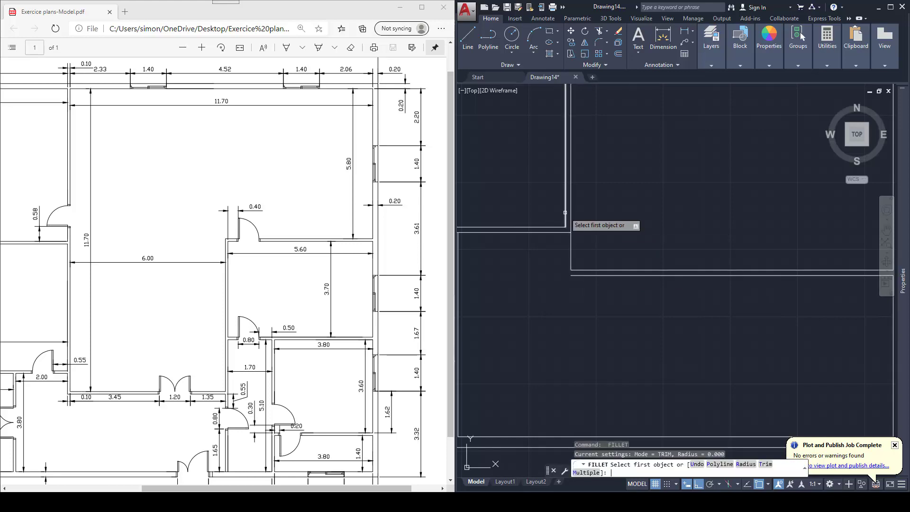
click(565, 220)
key(Escape)
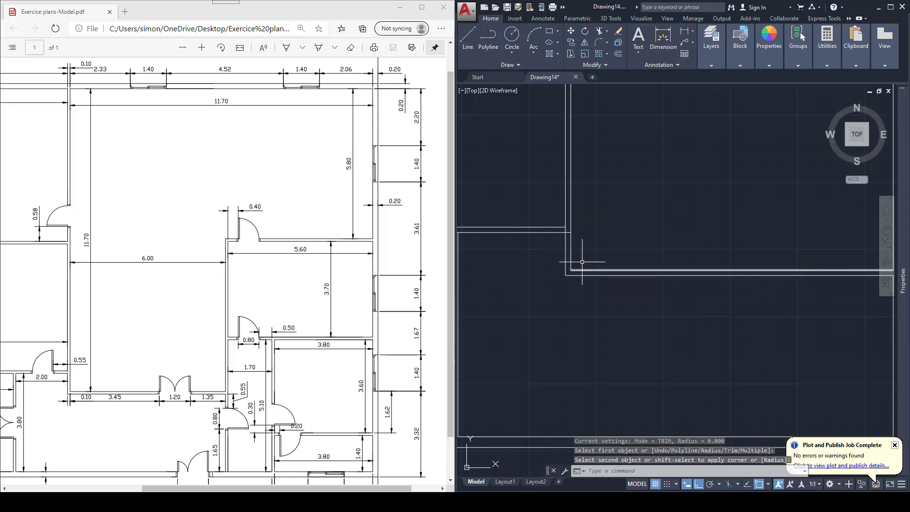
key(Escape)
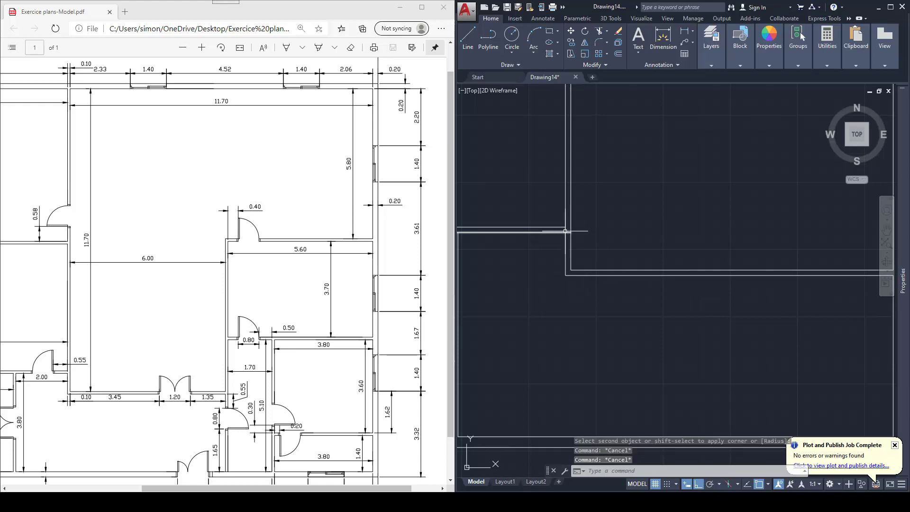
- Trim the lines crossing the junction of the lower-left horizontal partition and the large room's left partition
key(Return)
scroll(563, 227, up, 6)
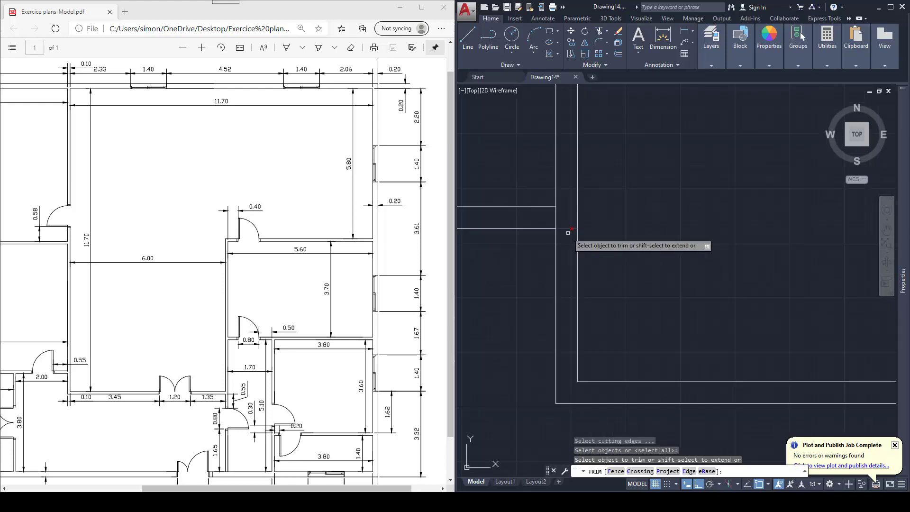
click(562, 221)
click(539, 210)
scroll(592, 249, down, 5)
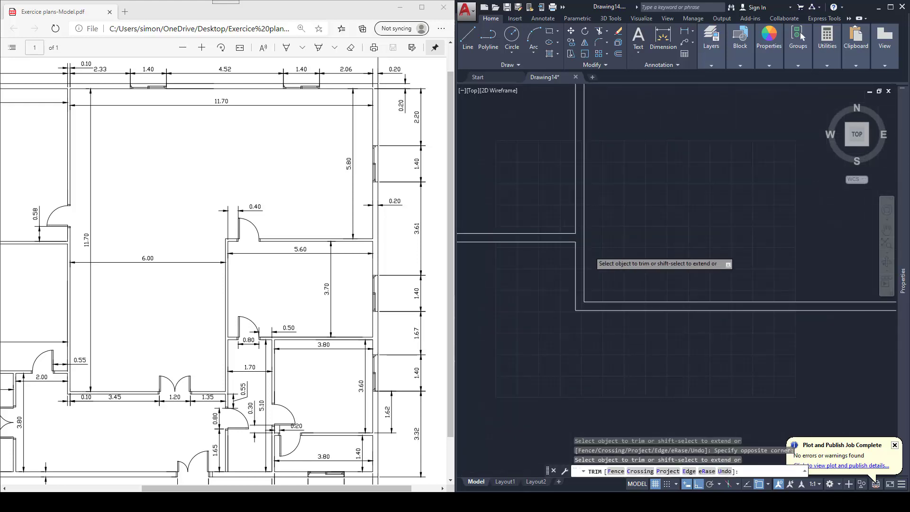
key(Escape)
- Trim the bottom exterior wall's inner line between the two lines of the partition left of the smallest room
middle_drag(605, 229, 604, 255)
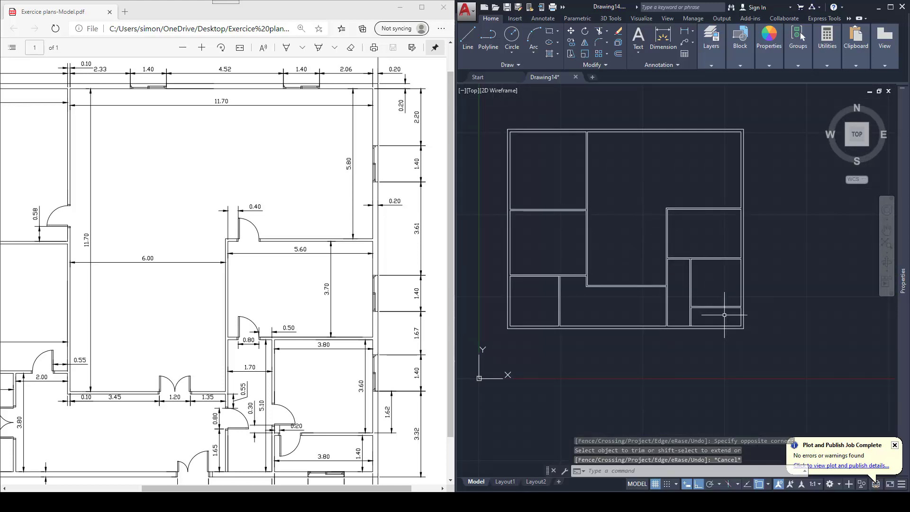
scroll(699, 336, up, 4)
key(Escape)
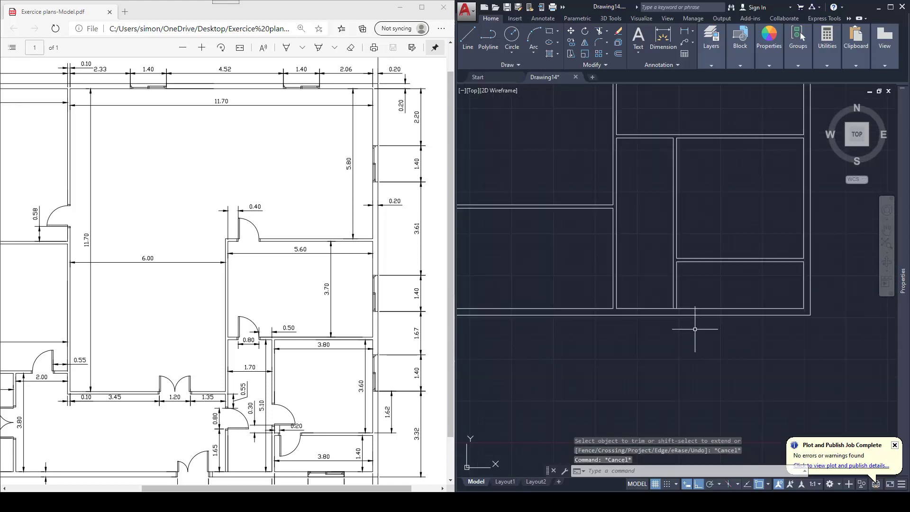
text(tr)
key(Return)
scroll(687, 324, up, 5)
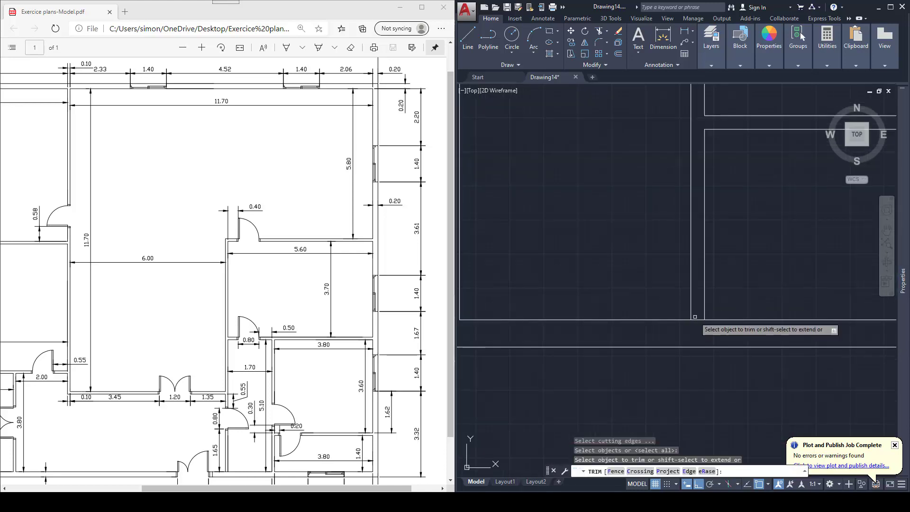
click(695, 320)
scroll(695, 319, down, 5)
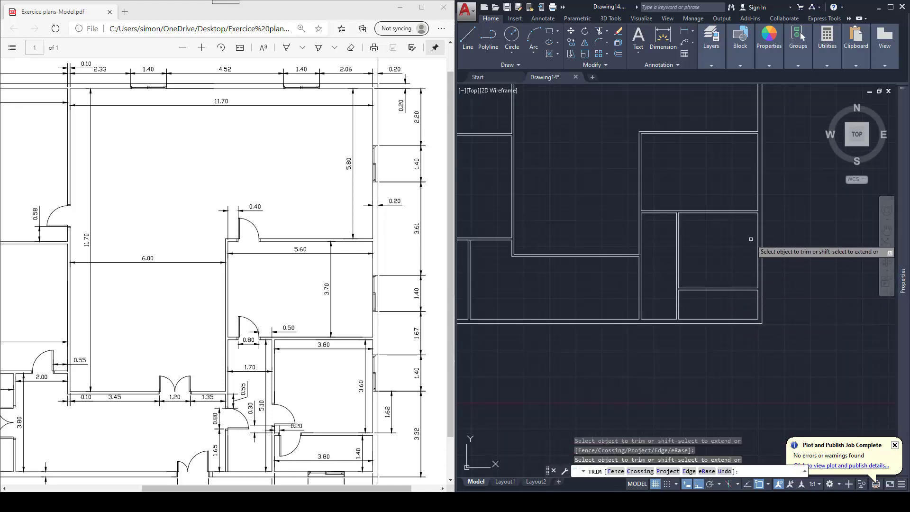
- Compare the complete wall layout with the whole reference plan and maximize the AutoCAD window
middle_drag(685, 230, 681, 369)
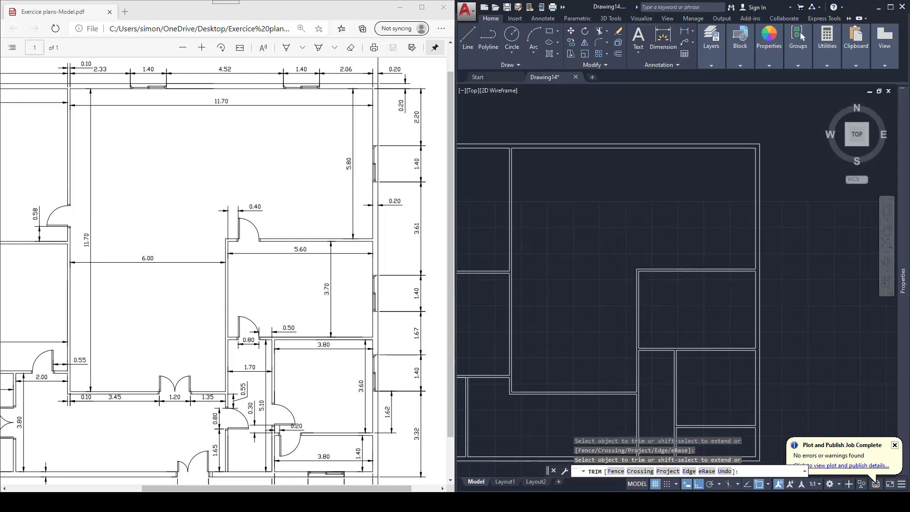
middle_drag(618, 291, 760, 283)
middle_drag(672, 296, 653, 230)
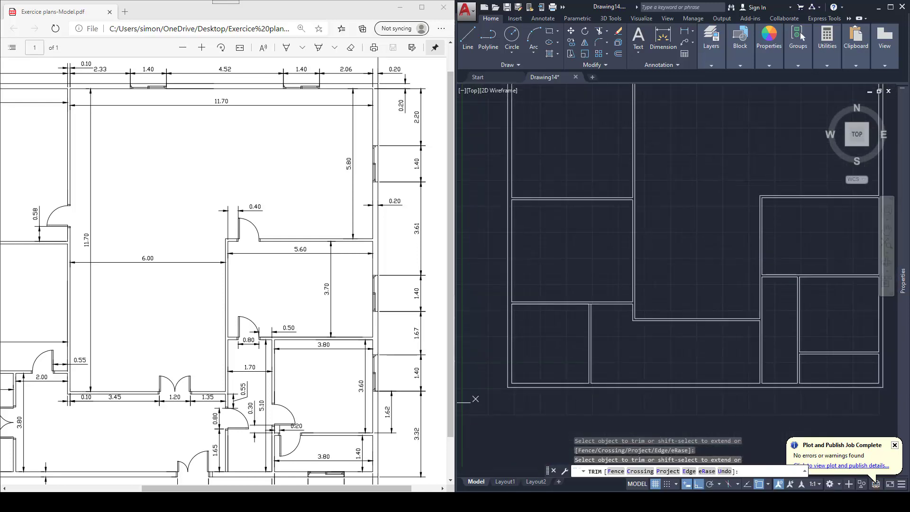
middle_drag(706, 276, 660, 266)
scroll(669, 296, down, 3)
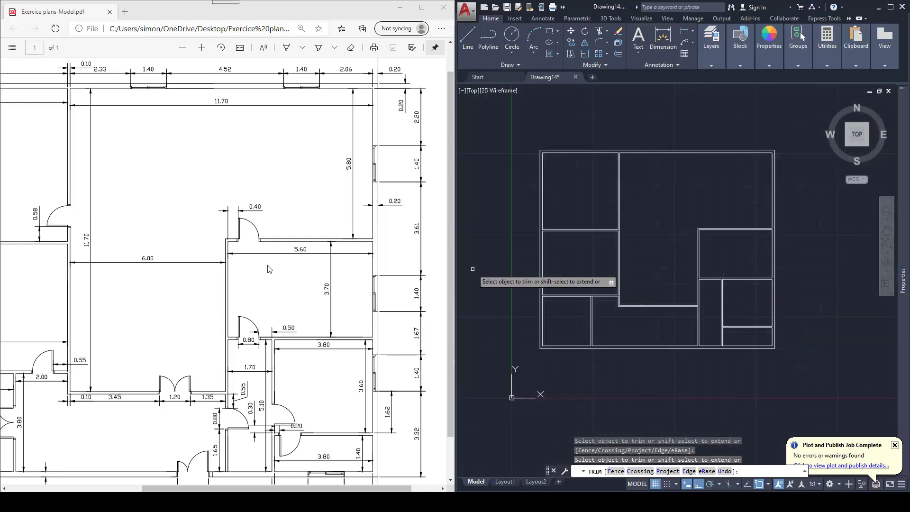
click(320, 275)
ctrl+scroll(332, 277, down, 1)
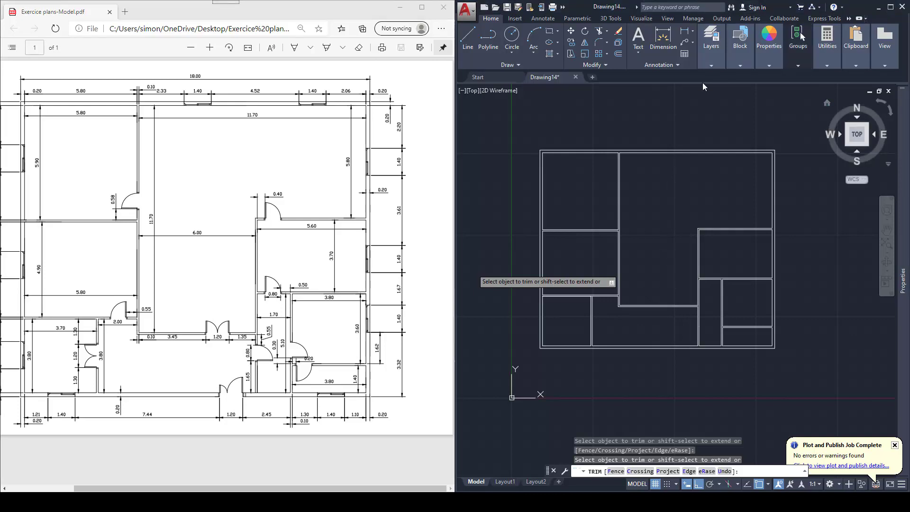
click(891, 8)
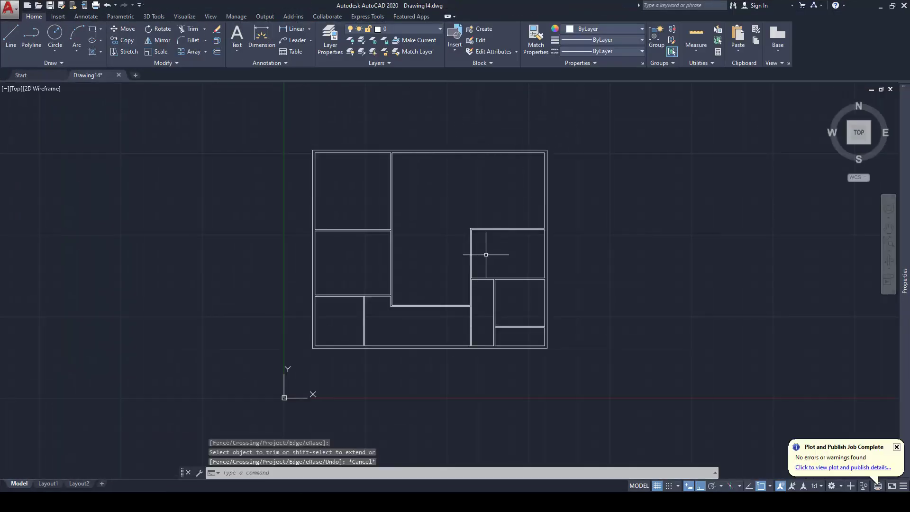
- Measure the inner height of the small lower-right room along its exterior wall using the Distance option
scroll(447, 215, up, 2)
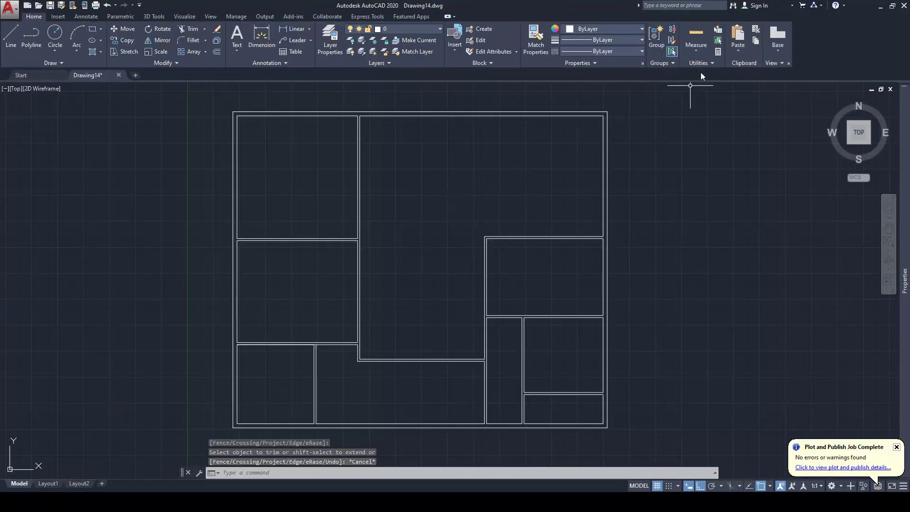
click(694, 36)
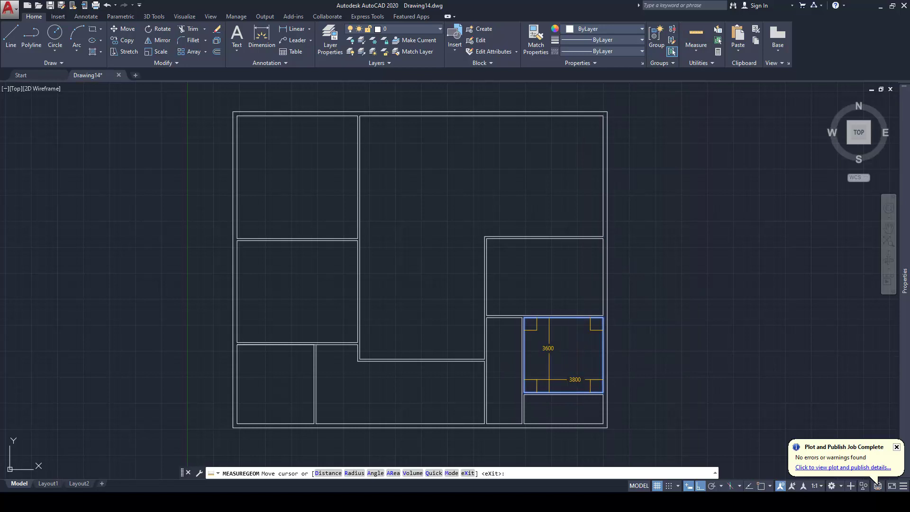
text(d)
key(Return)
scroll(597, 400, up, 4)
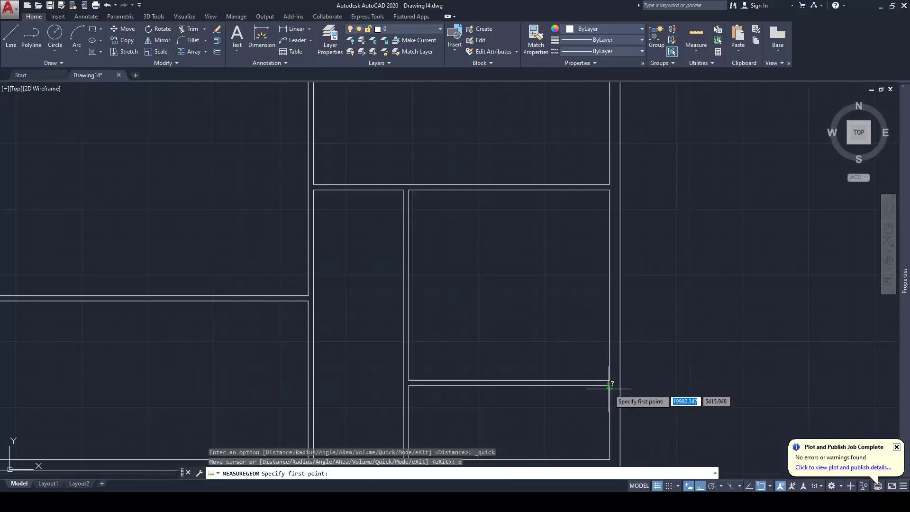
click(609, 388)
scroll(605, 399, down, 2)
middle_drag(606, 408, 616, 361)
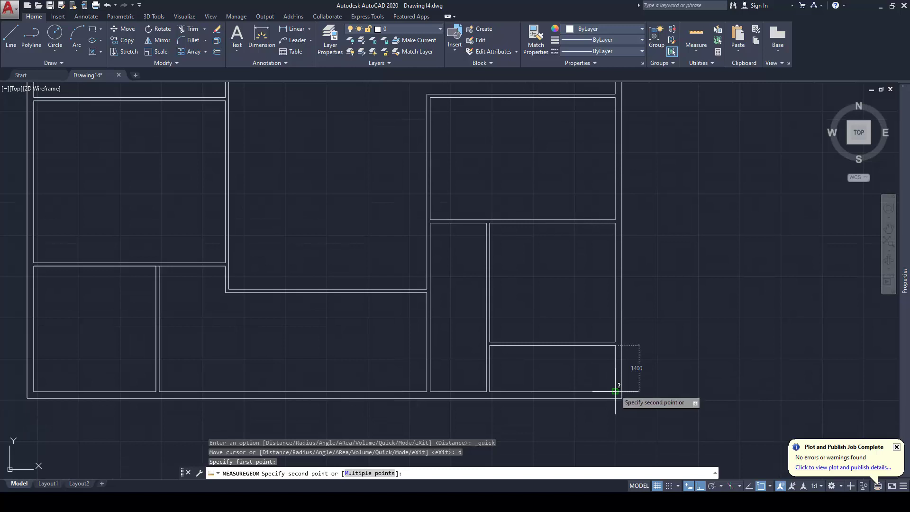
key(Escape)
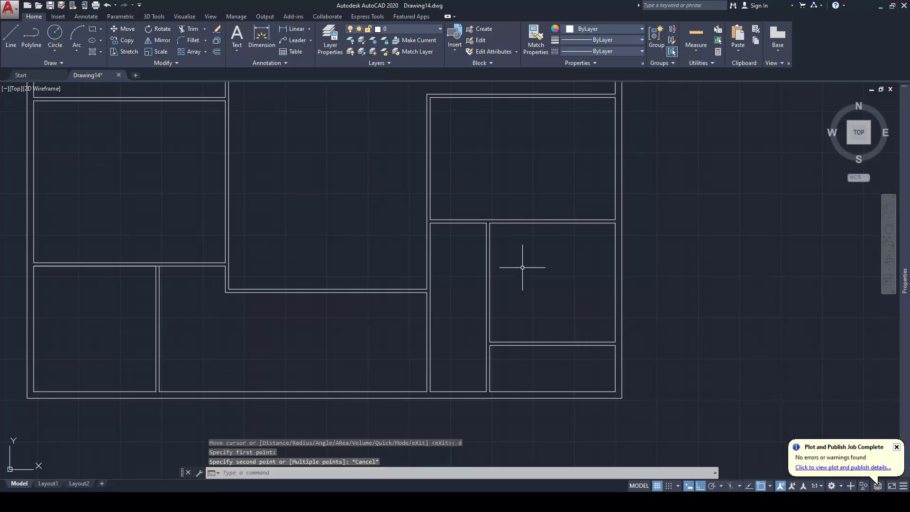
scroll(522, 267, down, 2)
mouse_move(495, 261)
middle_down()
mouse_move(531, 294)
mouse_move(532, 325)
middle_up()
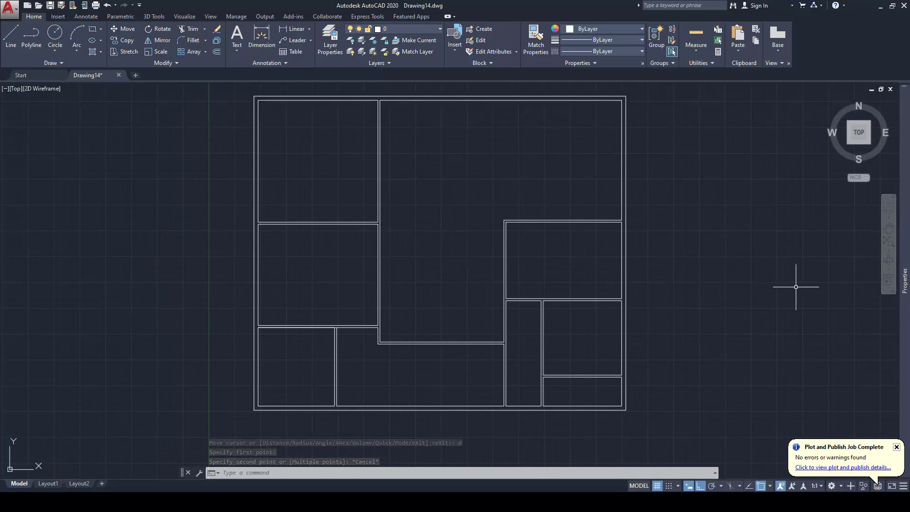